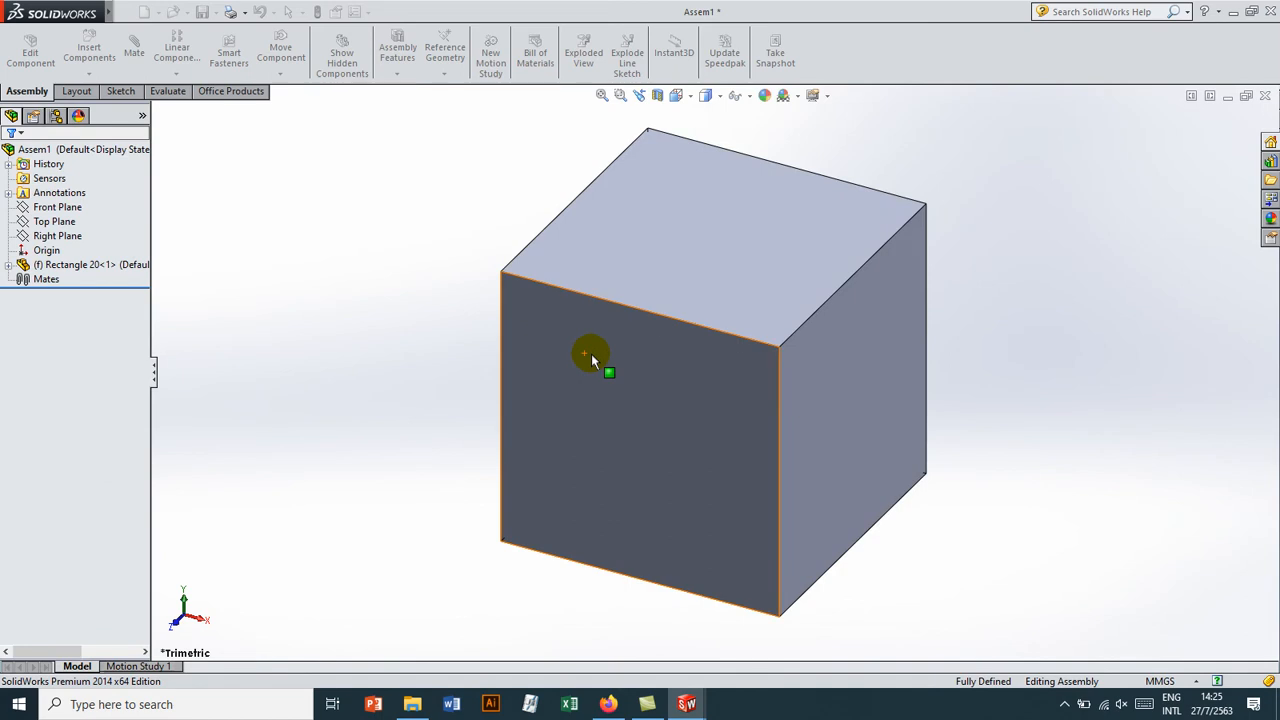
# Step: Insert a second Rectangle 20 cube into the assembly, placed beyond the fixed cube
pyautogui.scroll(5, 864, 468)
pyautogui.scroll(-5, 860, 450)
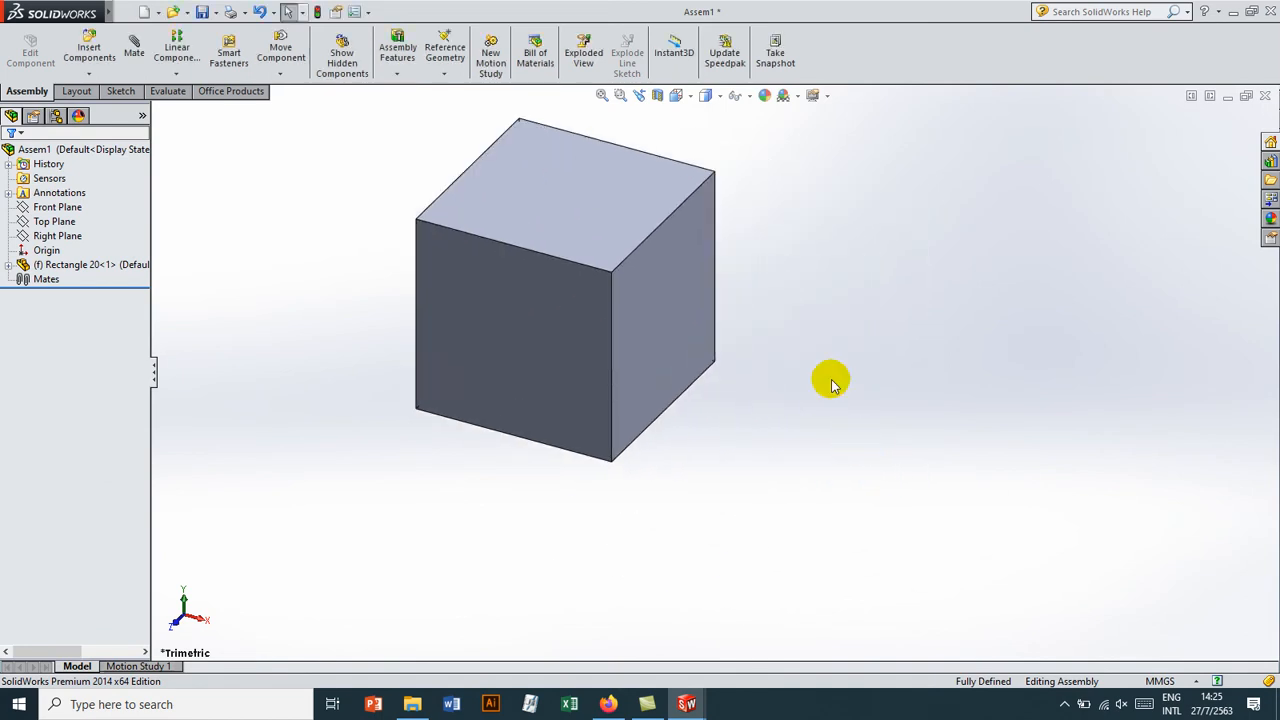
pyautogui.scroll(3, 812, 283)
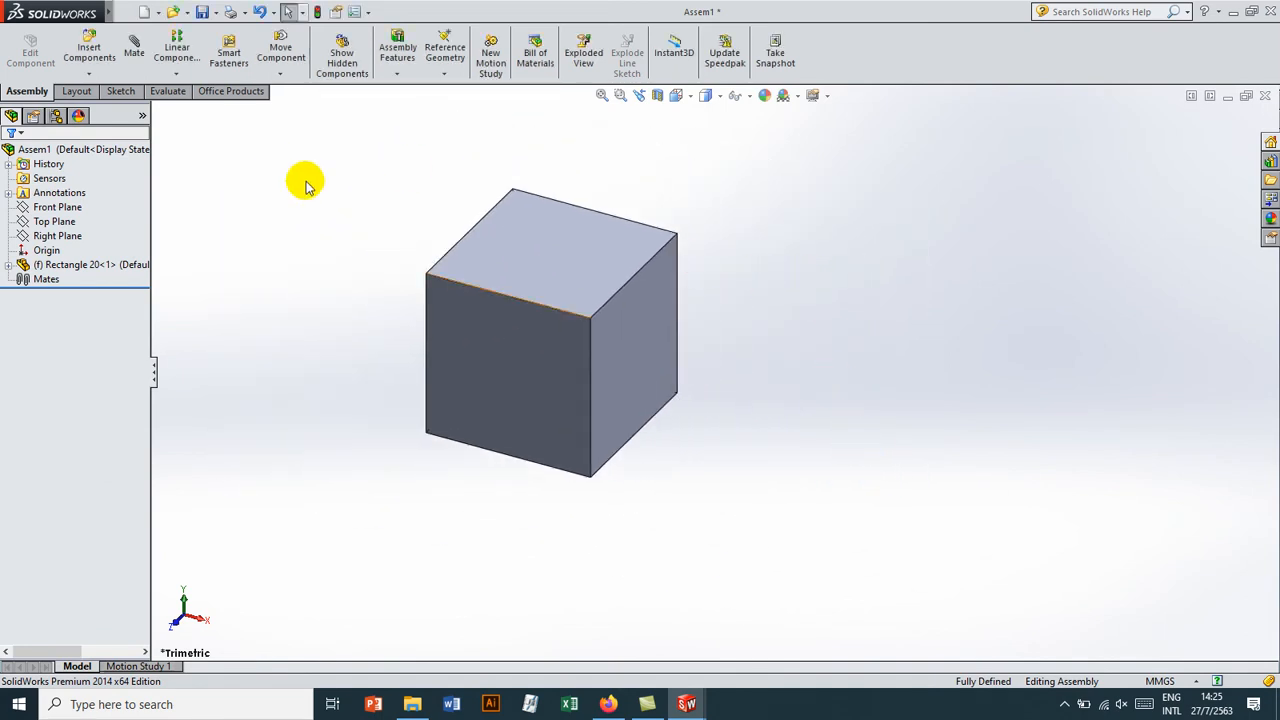
pyautogui.click(100, 60)
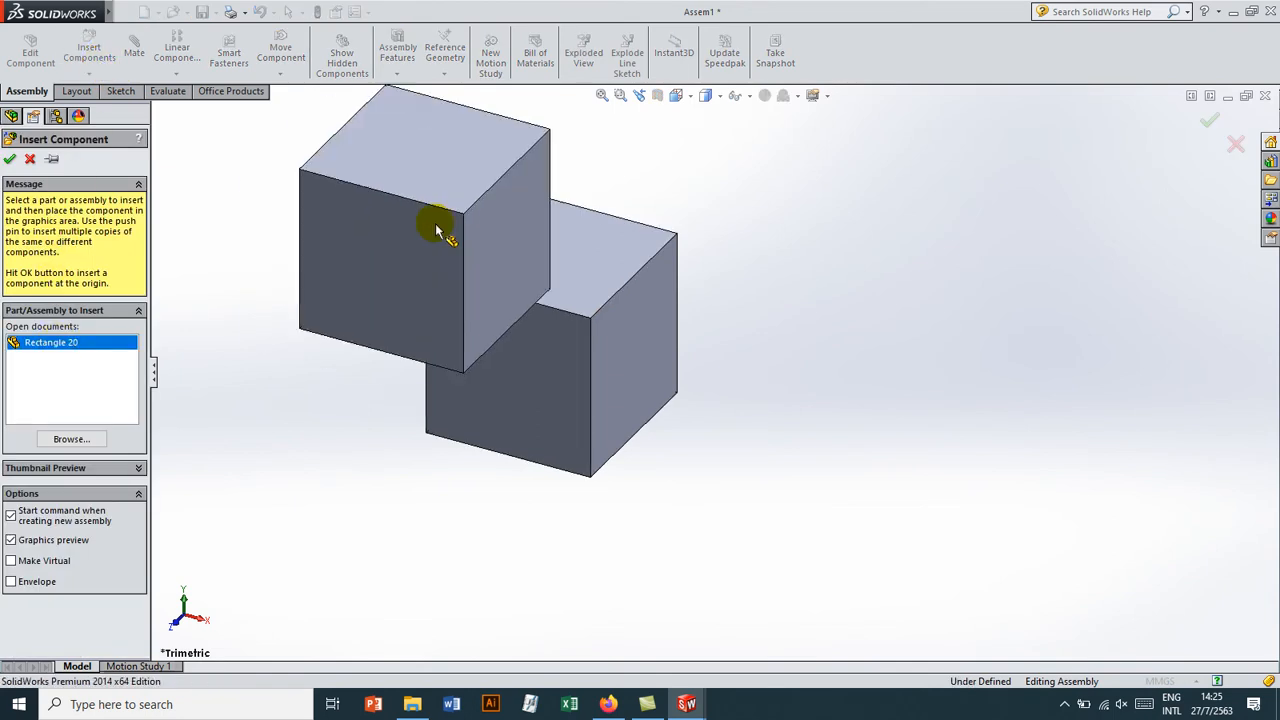
pyautogui.click(719, 207)
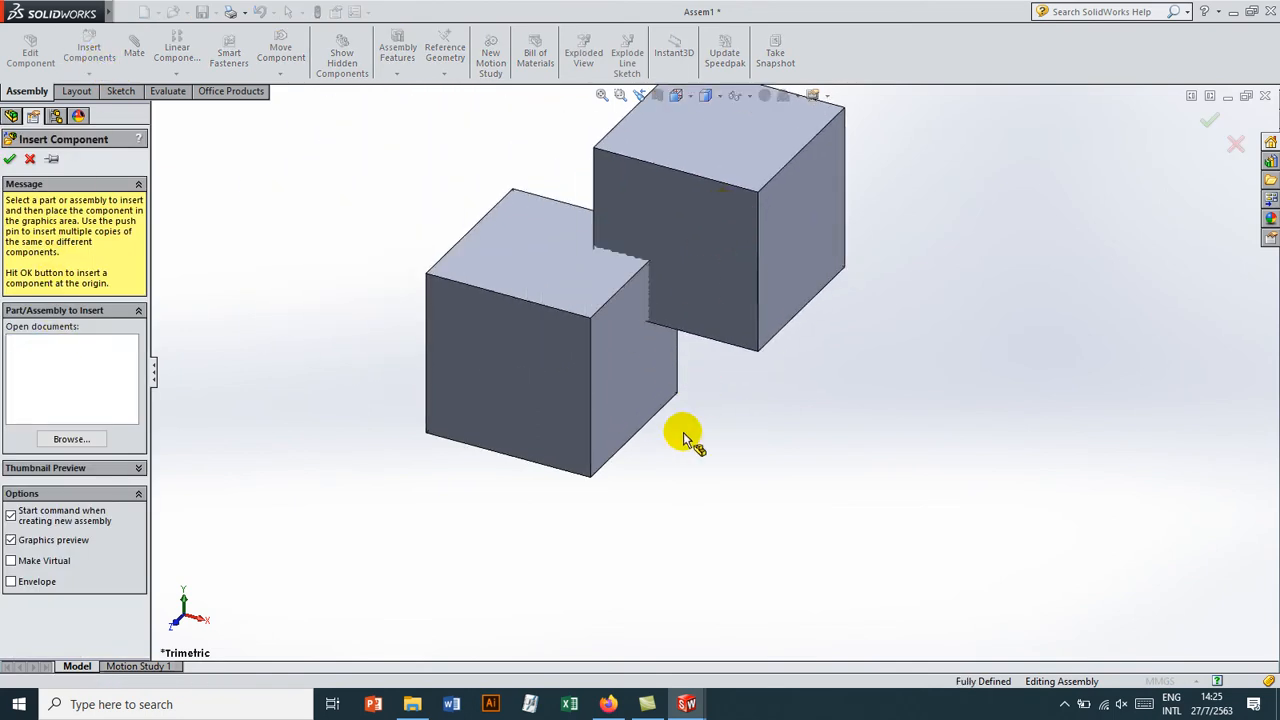
# Step: Move the second cube upward so it sits clear of the fixed cube
pyautogui.scroll(-4, 683, 443)
pyautogui.scroll(3, 778, 383)
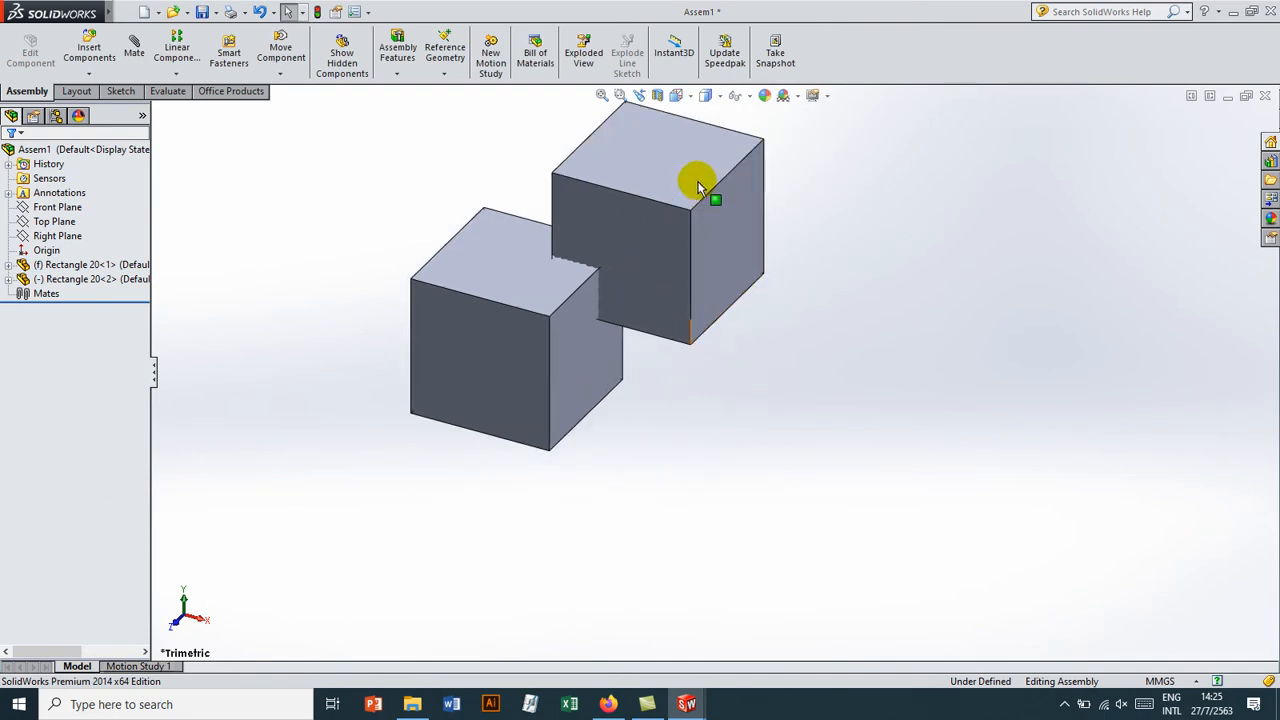
pyautogui.moveTo(657, 275); pyautogui.dragTo(661, 139)
pyautogui.scroll(3, 683, 271)
pyautogui.click(758, 344)
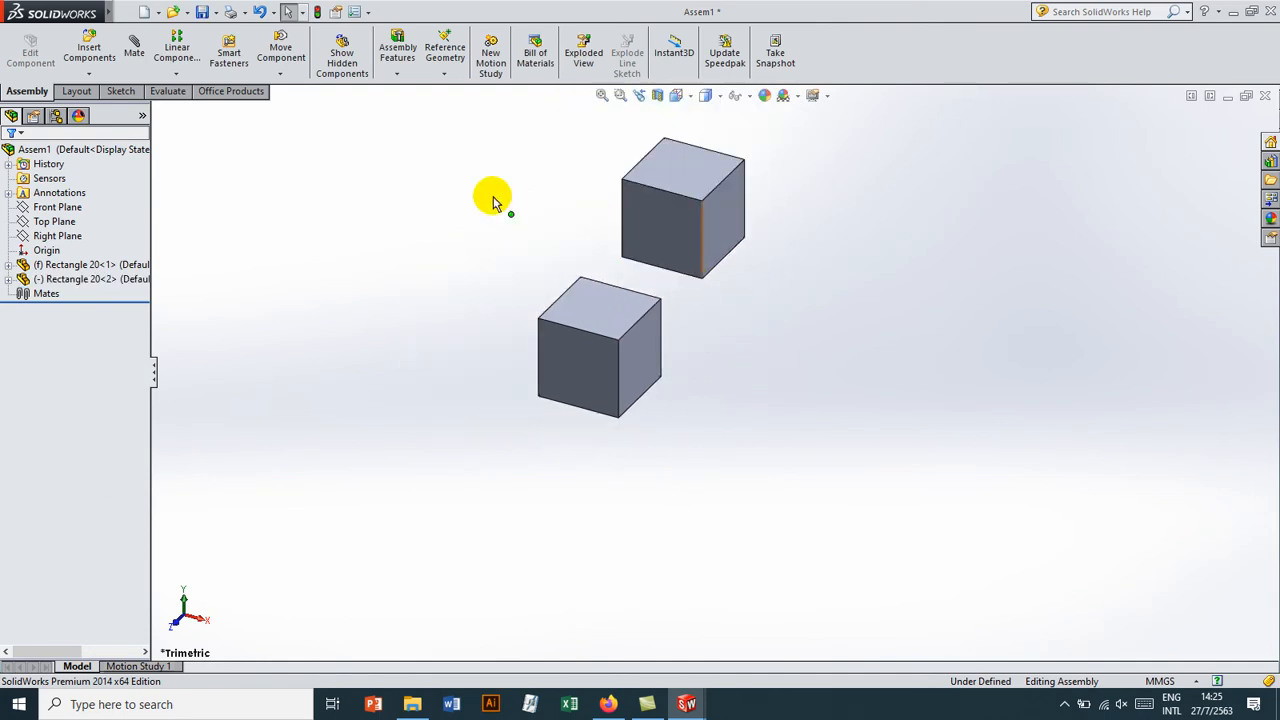
# Step: Add a coincident mate between the second cube's front face and the fixed cube's back face
pyautogui.click(135, 45)
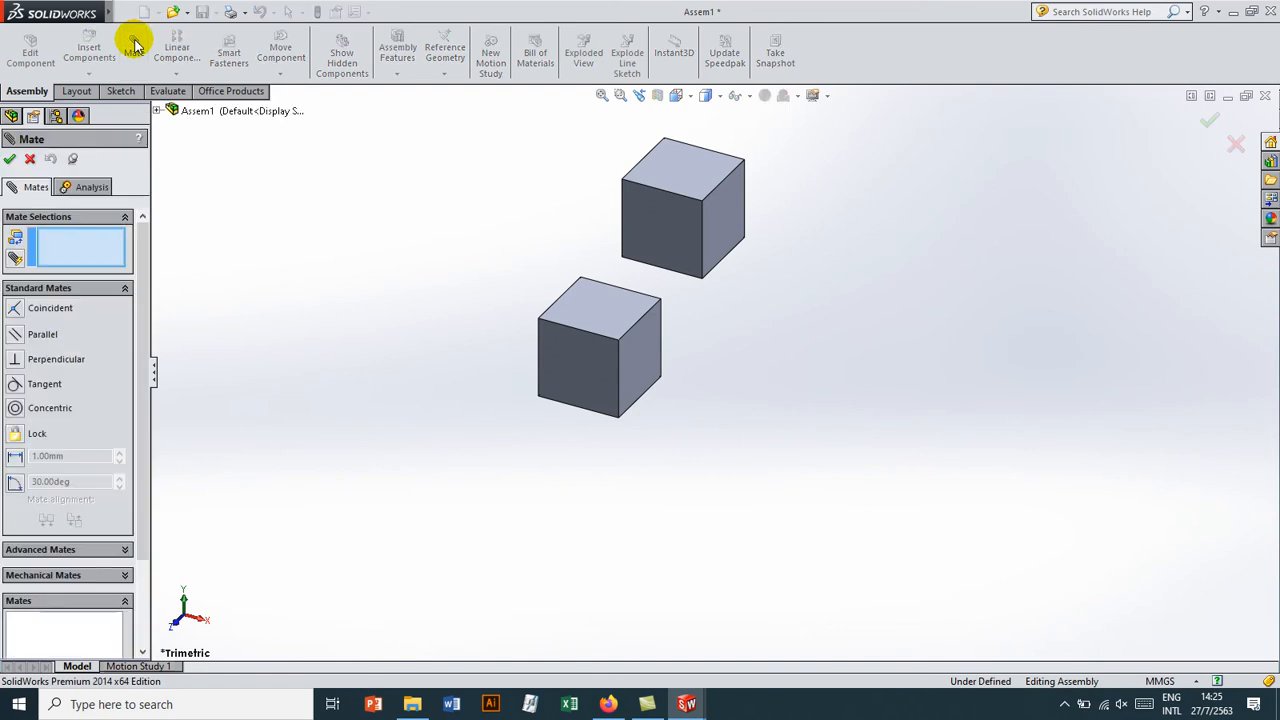
pyautogui.click(678, 236)
pyautogui.moveTo(694, 337); pyautogui.dragTo(625, 355, button='middle')
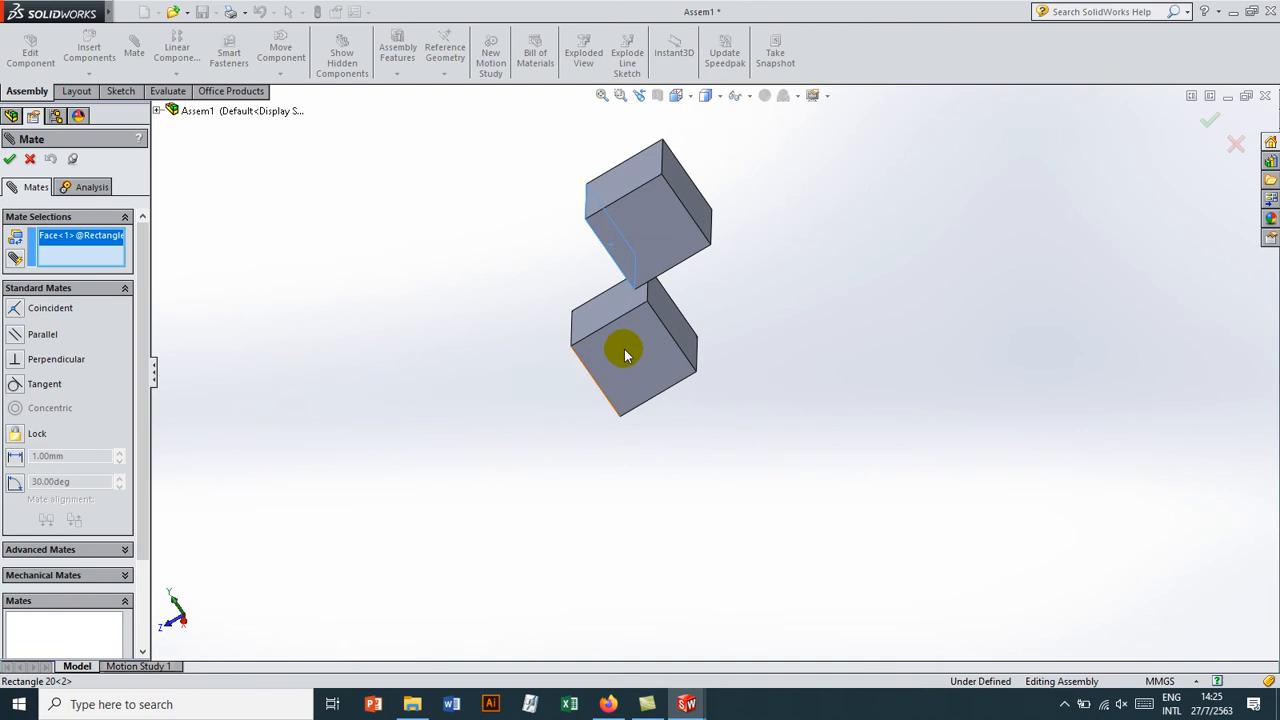
pyautogui.click(669, 322)
pyautogui.press('Return')
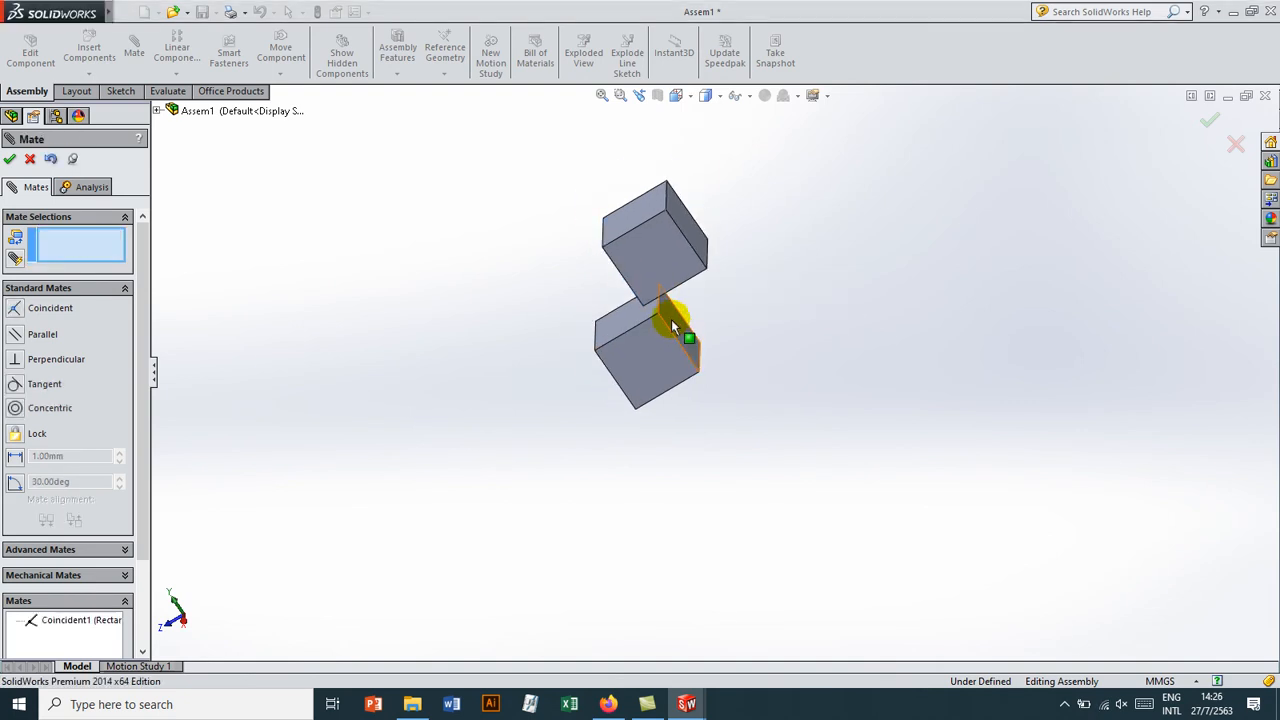
# Step: Add a coincident mate between the fixed cube's top face and the second cube's bottom face
pyautogui.moveTo(673, 320); pyautogui.dragTo(826, 274, button='middle')
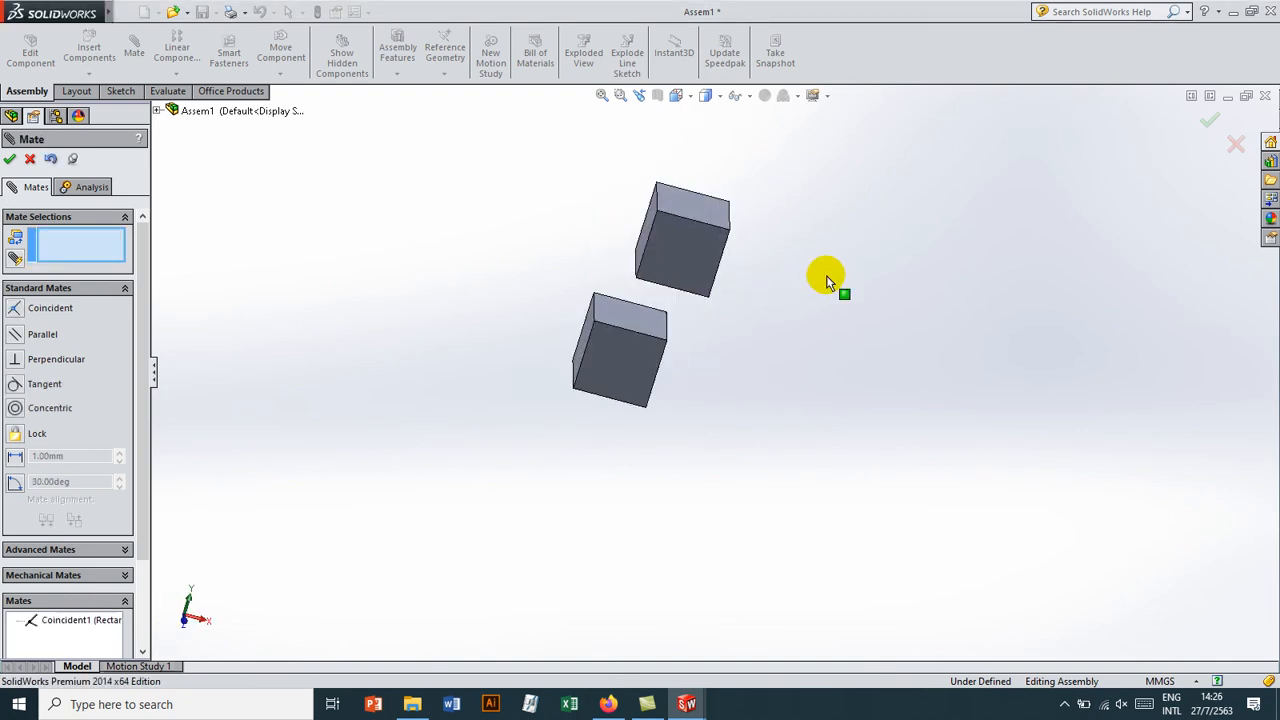
pyautogui.moveTo(688, 298); pyautogui.dragTo(745, 225, button='middle')
pyautogui.click(697, 323)
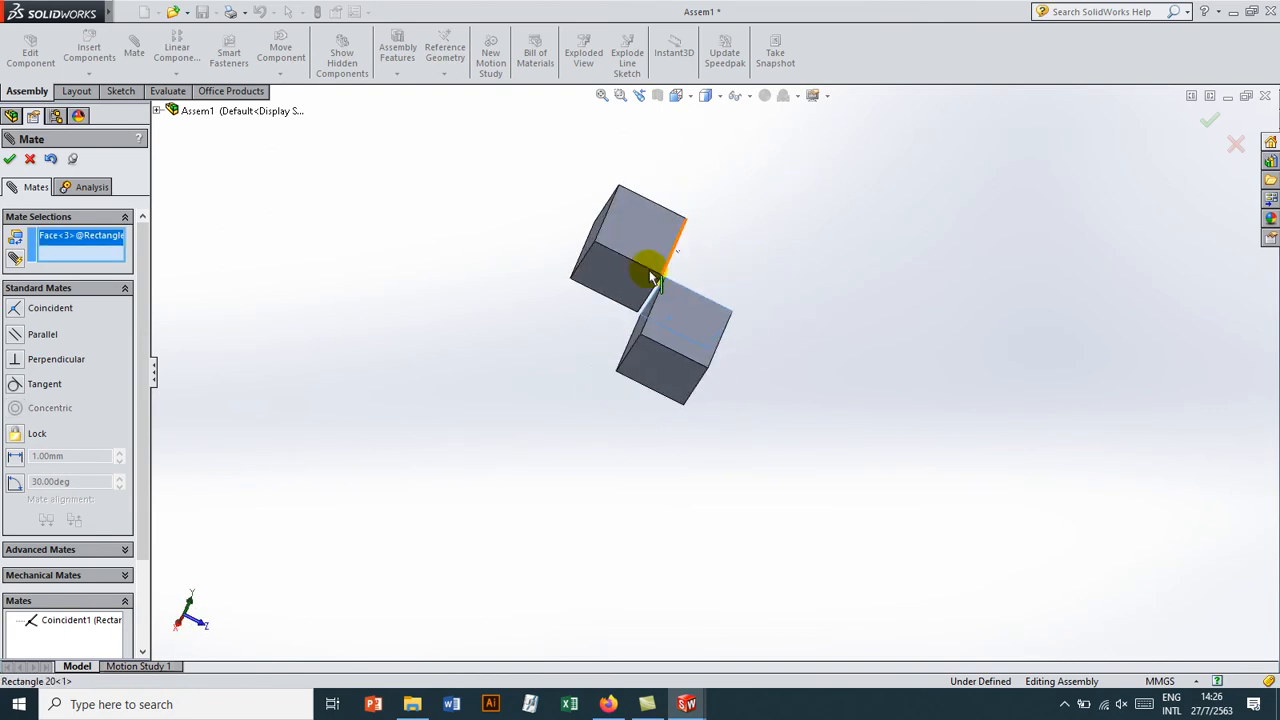
pyautogui.click(620, 285)
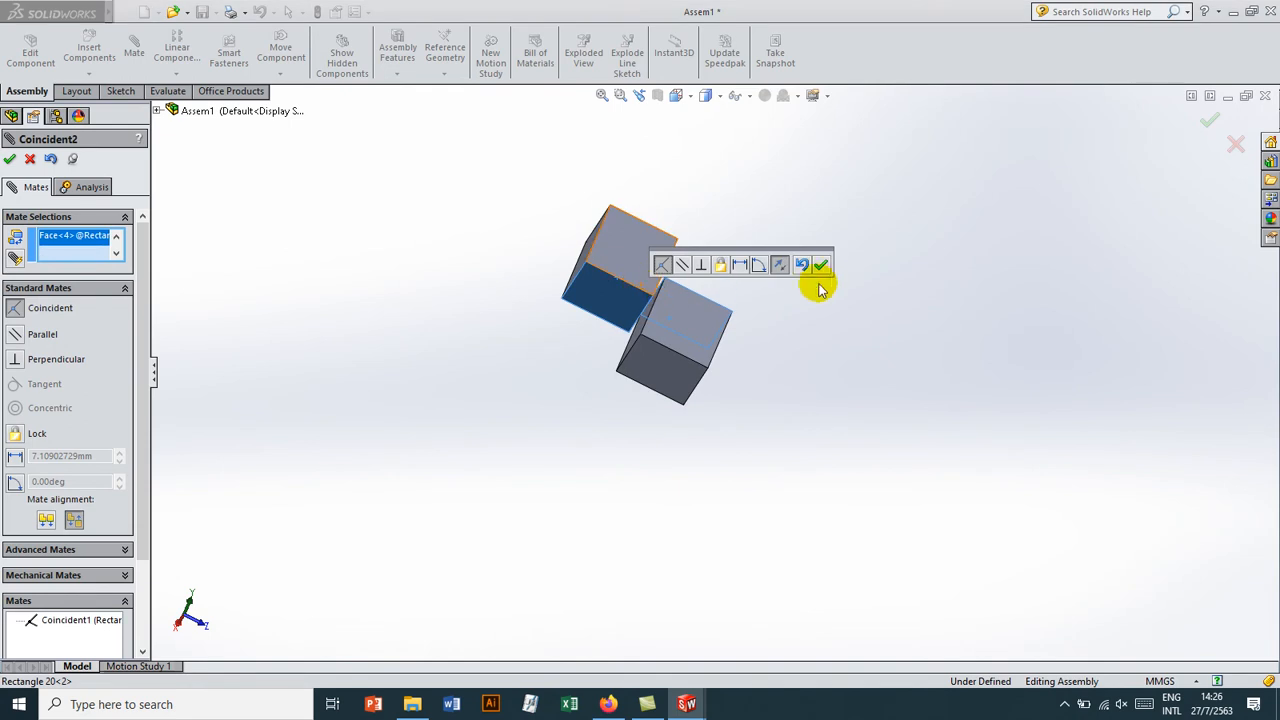
pyautogui.click(822, 265)
# Step: Make the matching side faces of the two cubes flush with a coincident mate and finish mating
pyautogui.click(630, 257)
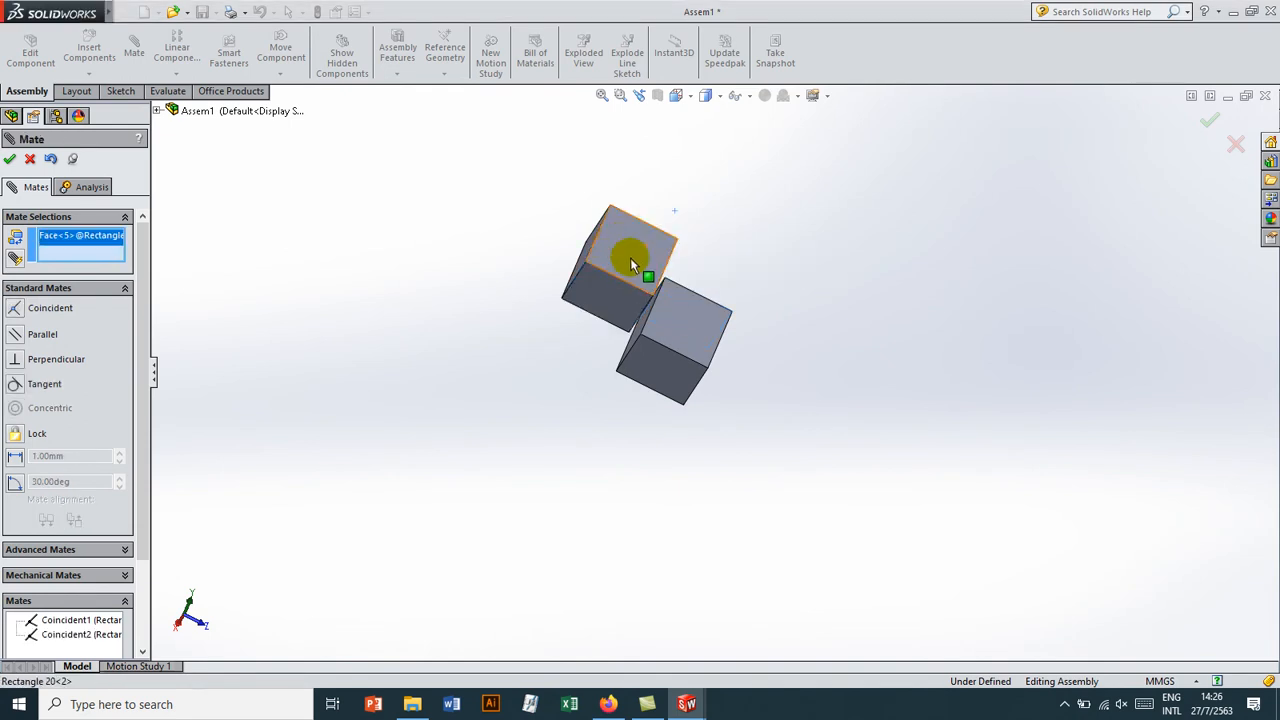
pyautogui.click(702, 329)
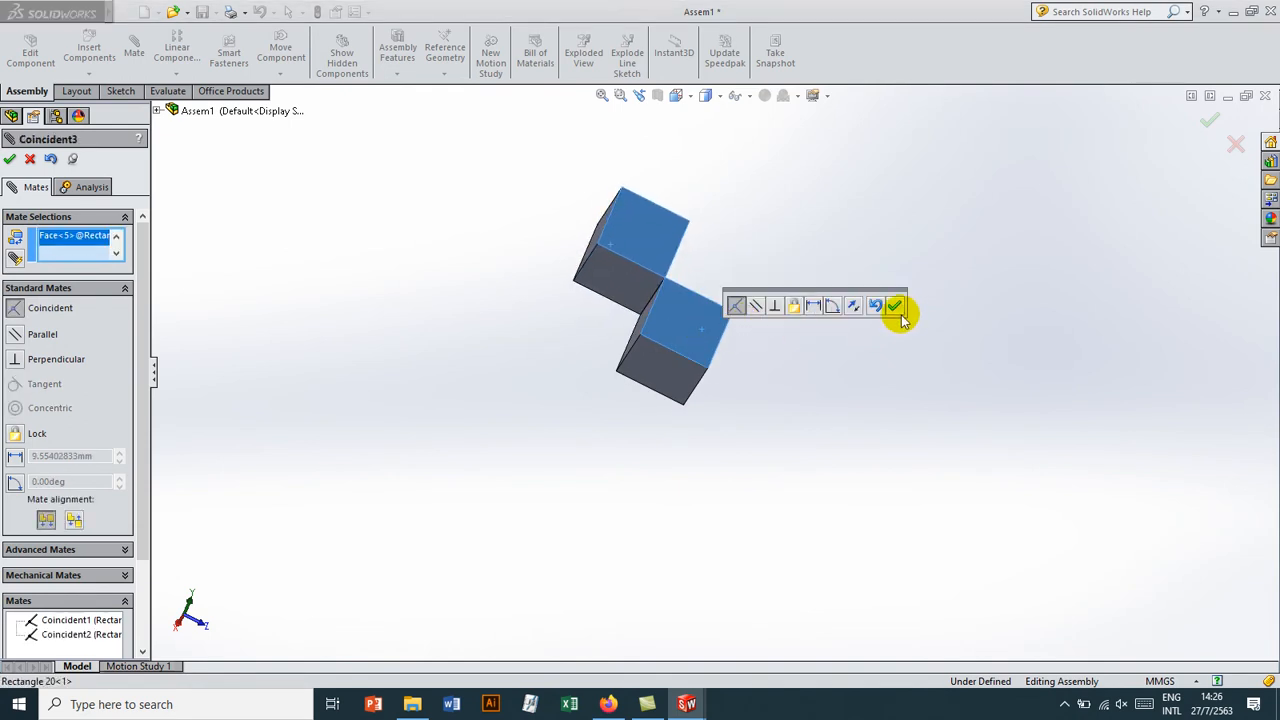
pyautogui.click(894, 306)
pyautogui.moveTo(894, 349); pyautogui.dragTo(643, 241, button='middle')
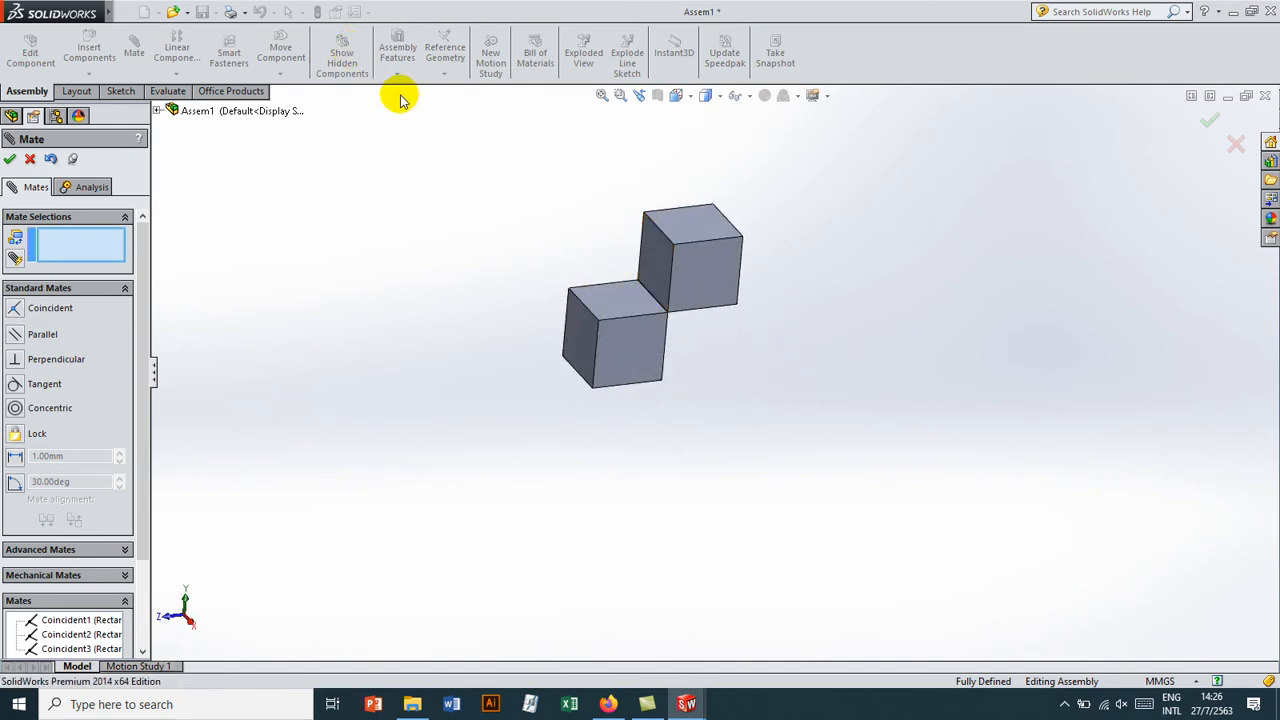
pyautogui.click(687, 290)
pyautogui.press('Escape')
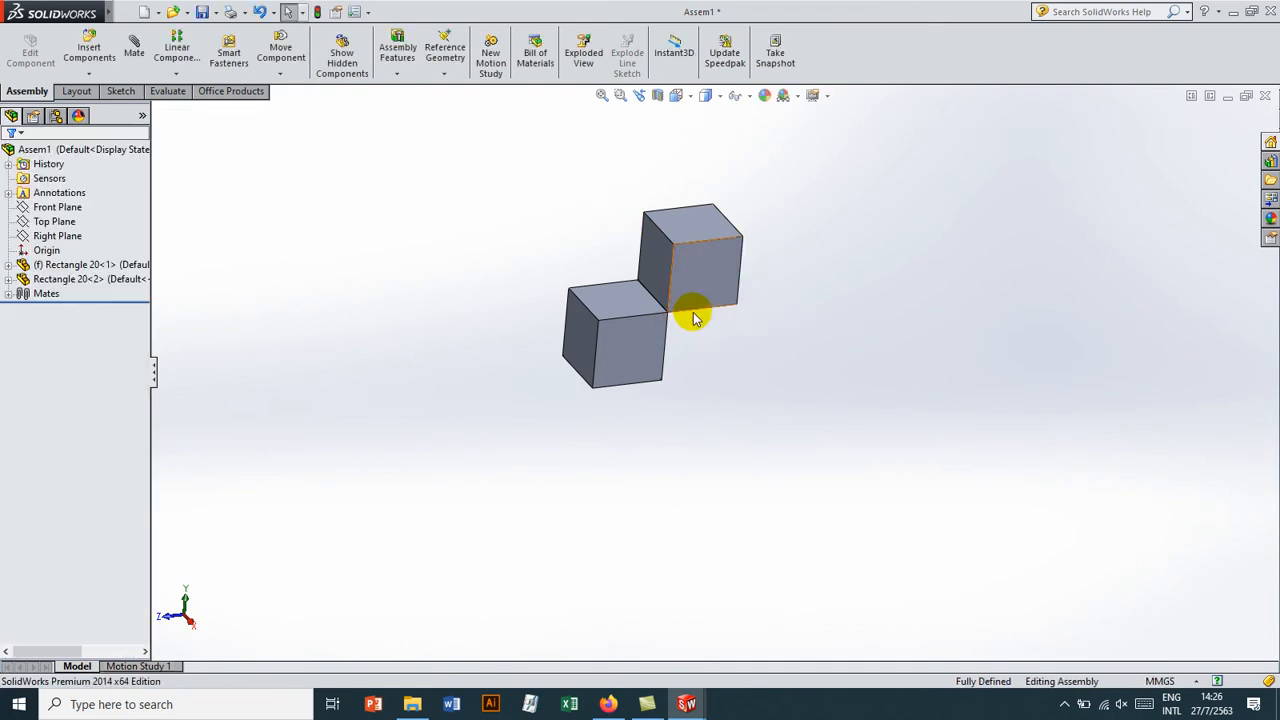
# Step: Copy the raised cube three times, placing the loose copies in open space around the two mated cubes
pyautogui.click(697, 277)
pyautogui.keyDown('ctrl'); pyautogui.moveTo(694, 271); pyautogui.dragTo(905, 332); pyautogui.keyUp('ctrl')
pyautogui.keyDown('ctrl'); pyautogui.moveTo(905, 332); pyautogui.dragTo(857, 257); pyautogui.keyUp('ctrl')
pyautogui.click(834, 423)
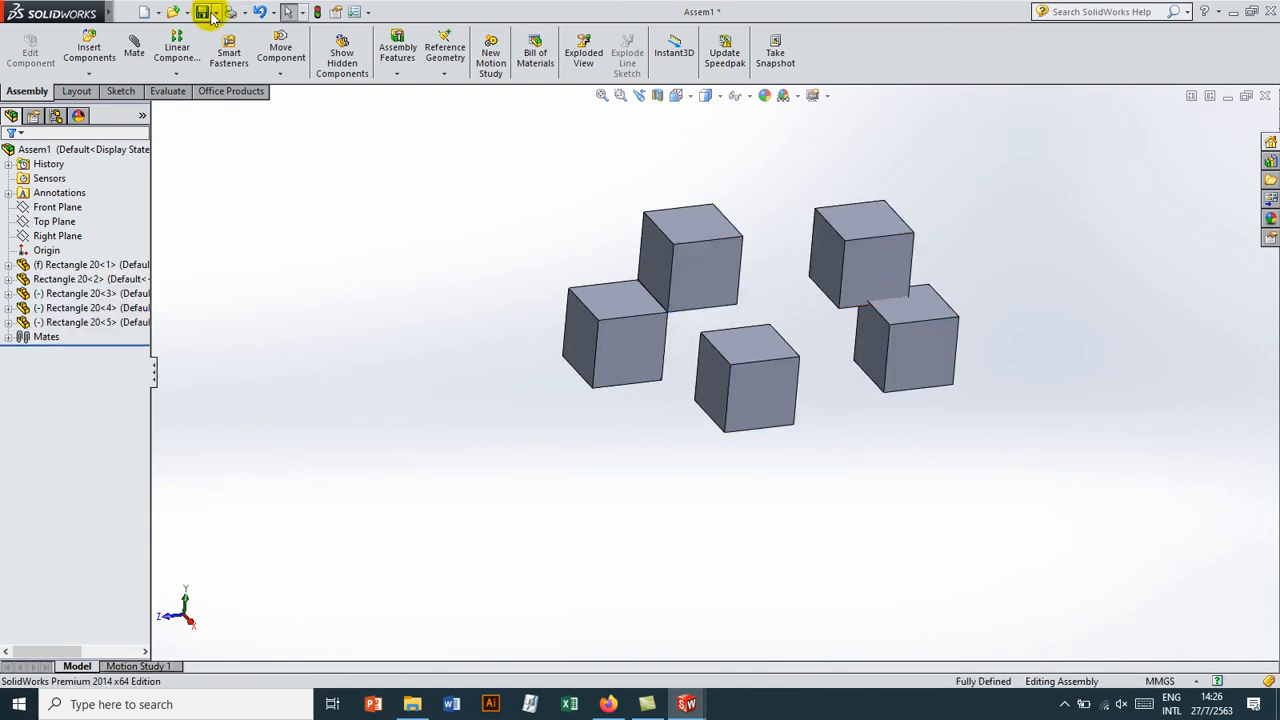
# Step: Make the top faces of the two lower loose cubes level with the fixed cube's top face using coincident mates
pyautogui.click(140, 45)
pyautogui.click(735, 345)
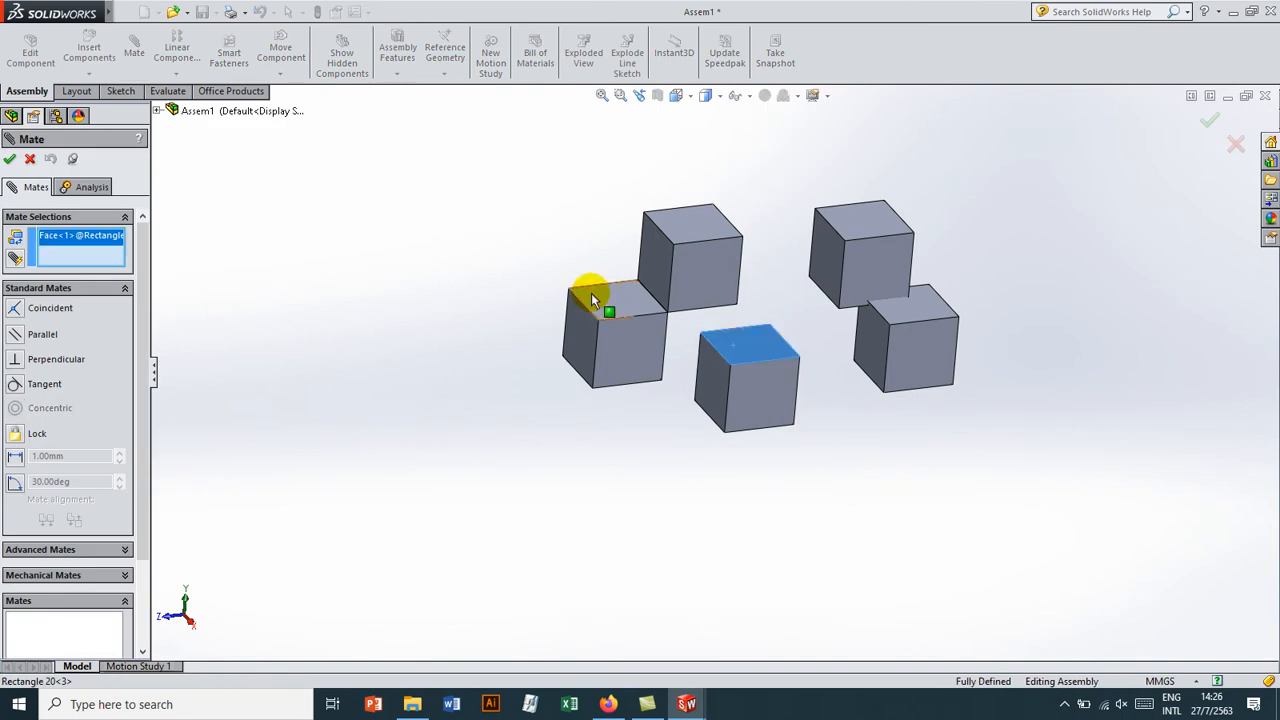
pyautogui.click(591, 293)
pyautogui.press('Return')
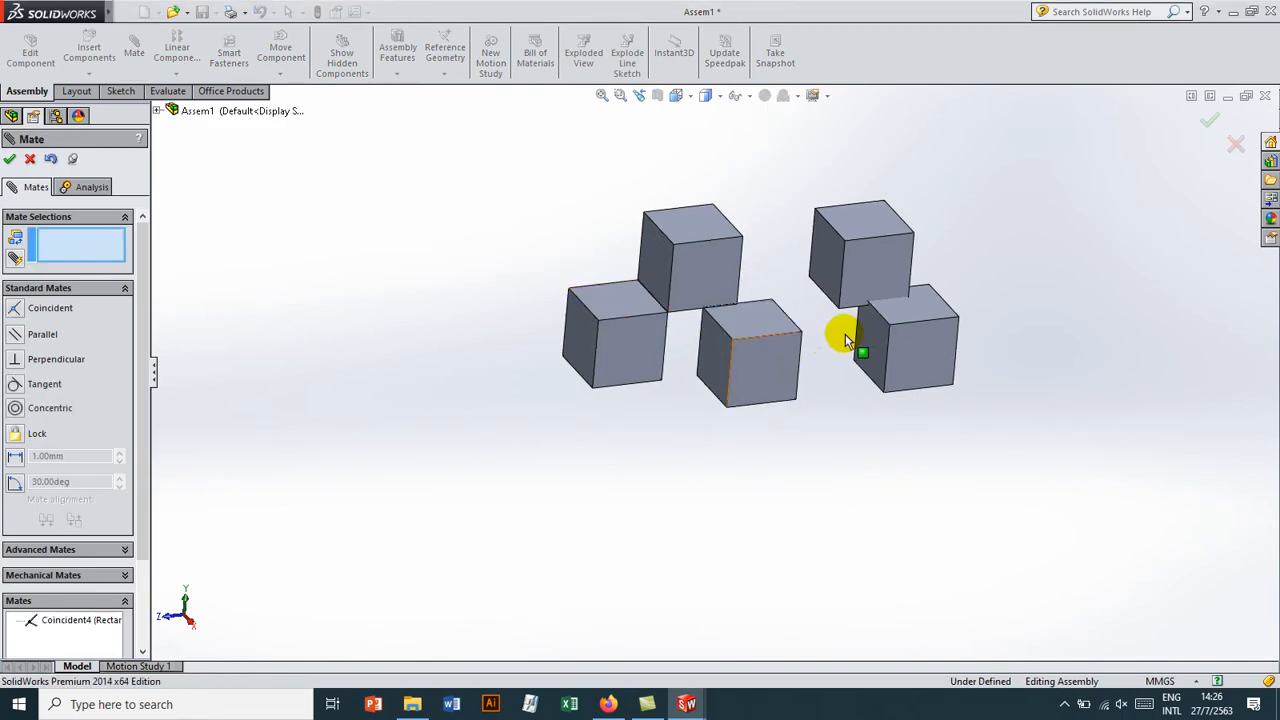
pyautogui.click(913, 316)
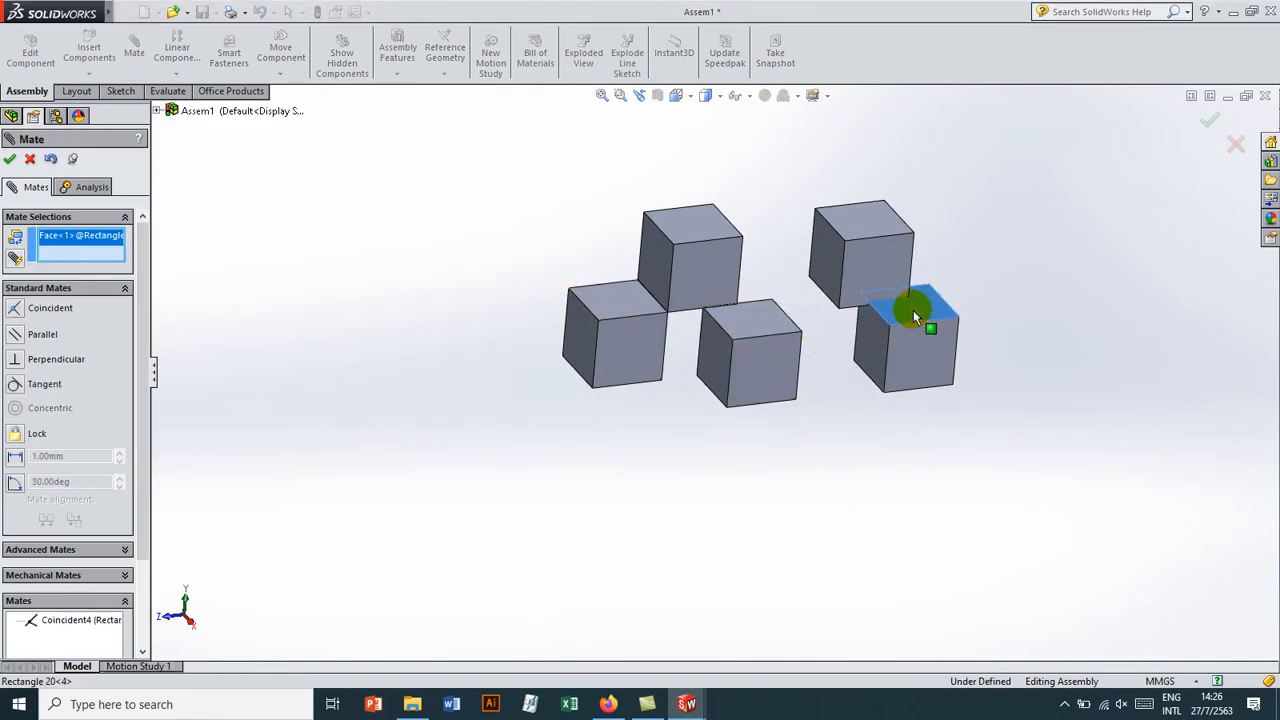
pyautogui.rightClick(915, 317)
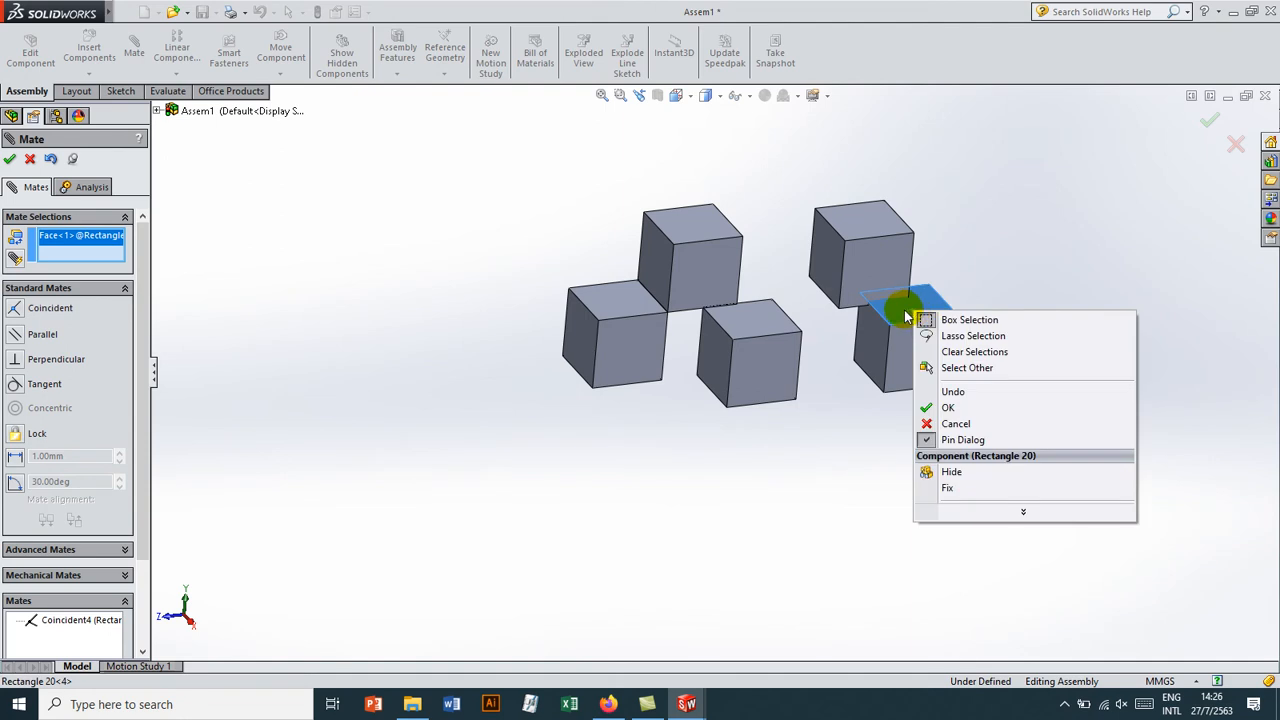
pyautogui.click(766, 323)
pyautogui.click(771, 329)
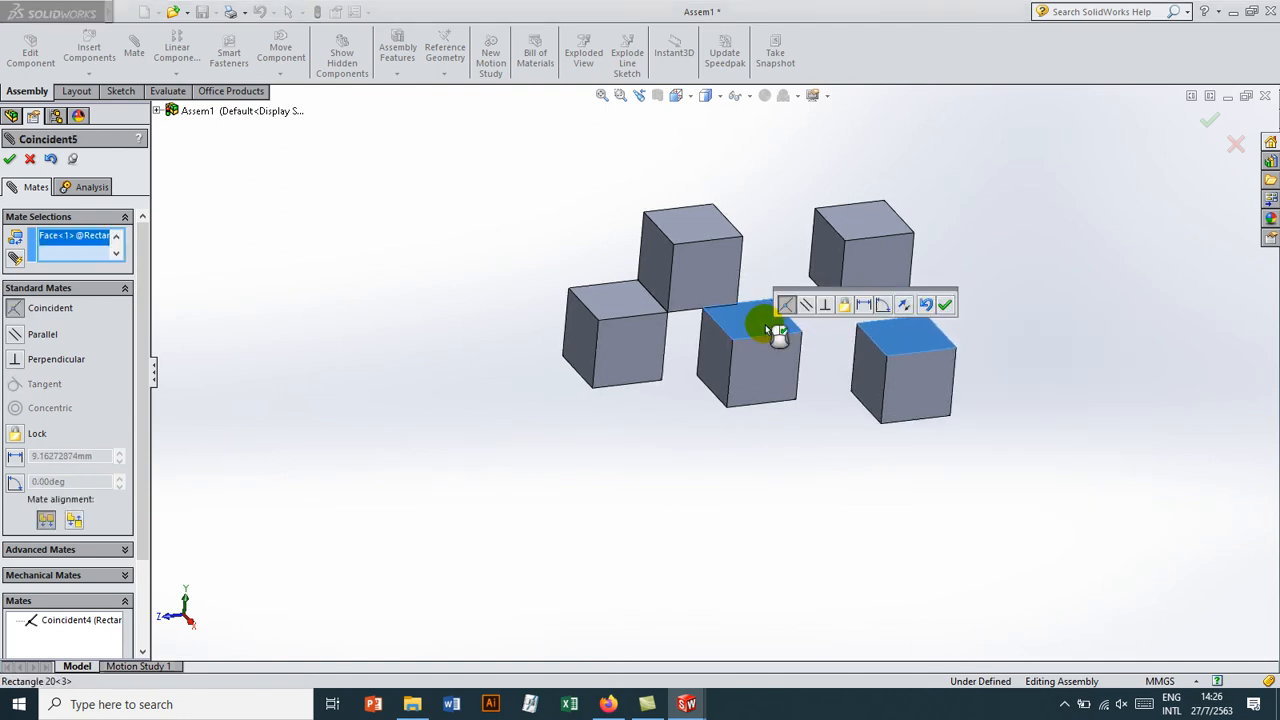
pyautogui.press('Return')
# Step: Align the front faces of those two cubes with the fixed cube's front face using coincident mates, forming a row of three
pyautogui.click(584, 333)
pyautogui.click(713, 355)
pyautogui.press('Return')
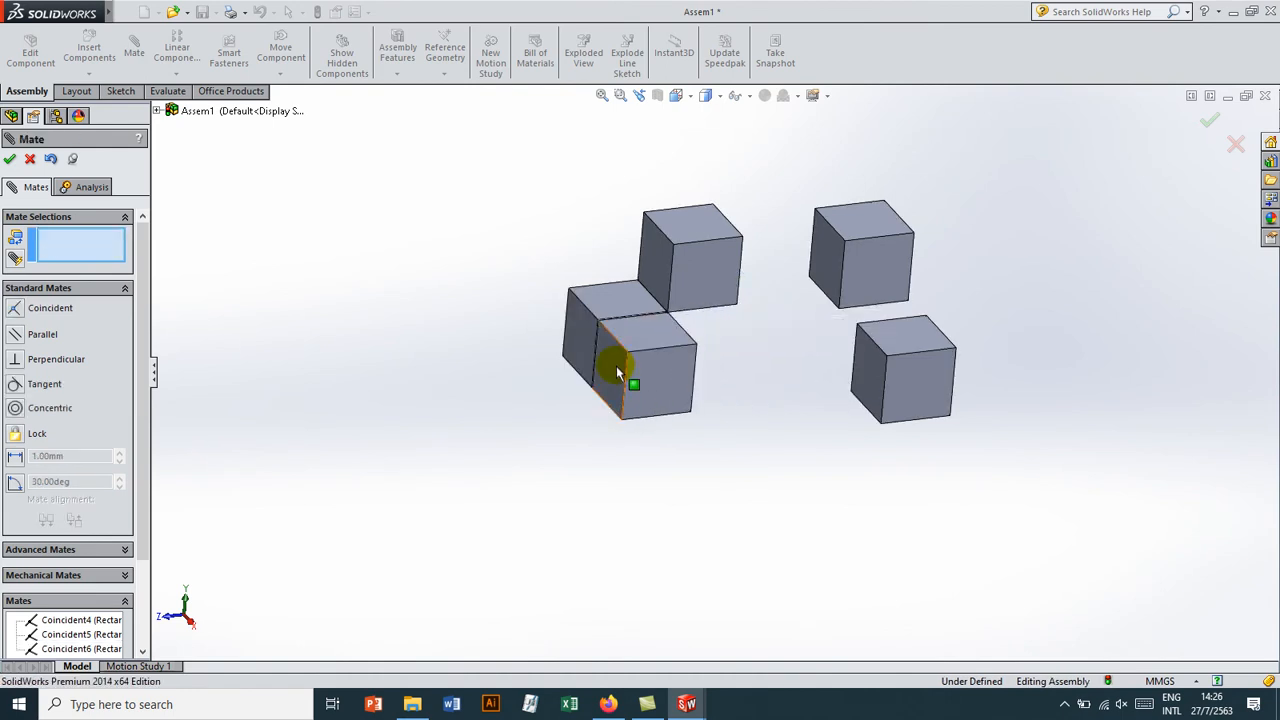
pyautogui.click(616, 370)
pyautogui.click(866, 375)
pyautogui.press('Return')
pyautogui.scroll(3, 815, 370)
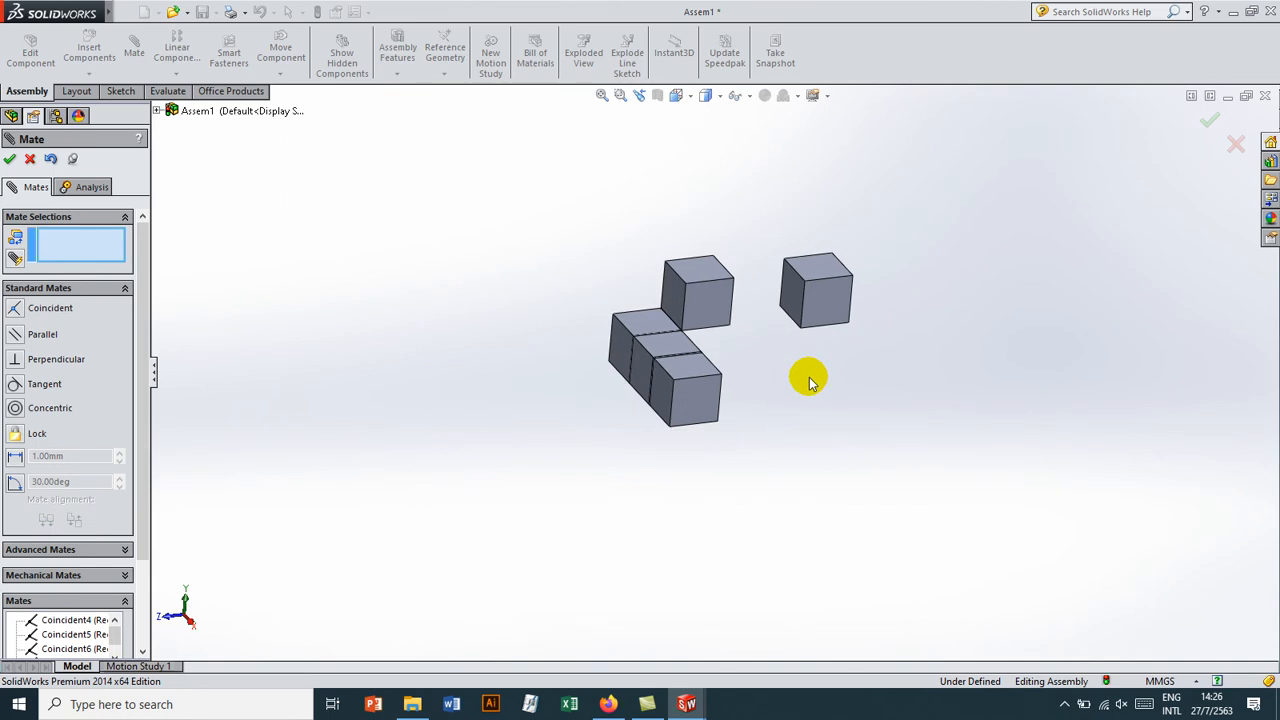
# Step: Add a coincident mate between the fixed cube's back face and the front face of the remaining loose cube
pyautogui.moveTo(810, 378); pyautogui.dragTo(851, 369, button='middle')
pyautogui.click(731, 374)
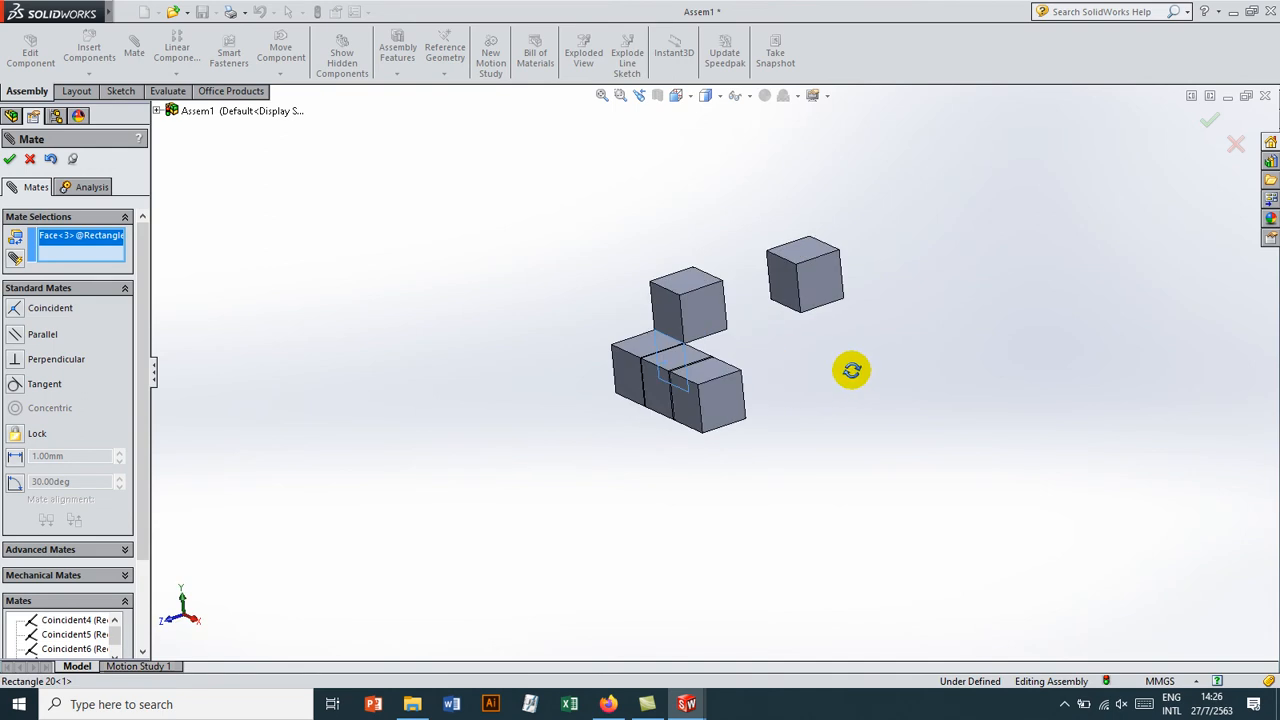
pyautogui.click(784, 296)
pyautogui.press('Return')
# Step: Mate that cube's top face to the raised cube's underside, make their side faces flush, and finish mating
pyautogui.click(722, 281)
pyautogui.moveTo(722, 281); pyautogui.dragTo(760, 358, button='middle')
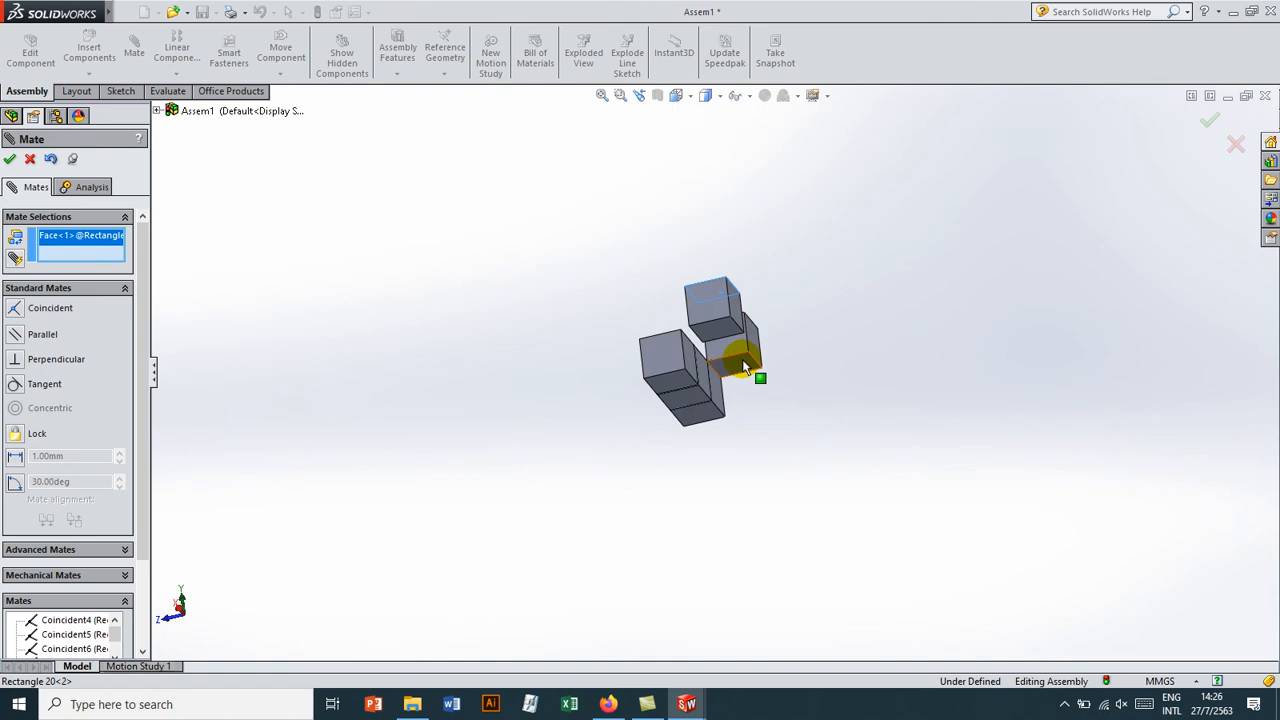
pyautogui.click(744, 368)
pyautogui.press('Return')
pyautogui.click(726, 338)
pyautogui.click(729, 341)
pyautogui.press('Return')
pyautogui.moveTo(755, 403); pyautogui.dragTo(843, 497, button='middle')
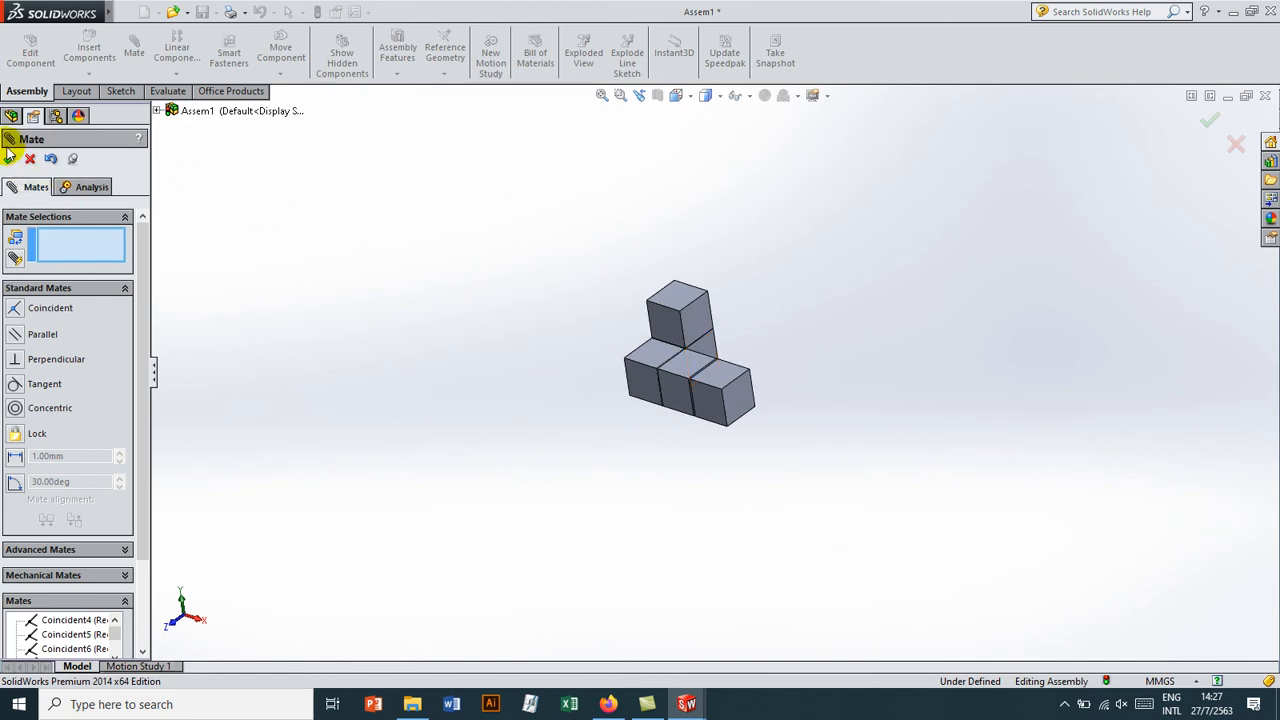
pyautogui.click(10, 158)
# Step: Copy the cube beneath the raised cube six times, spreading the loose copies around the mated group
pyautogui.scroll(-1, 668, 360)
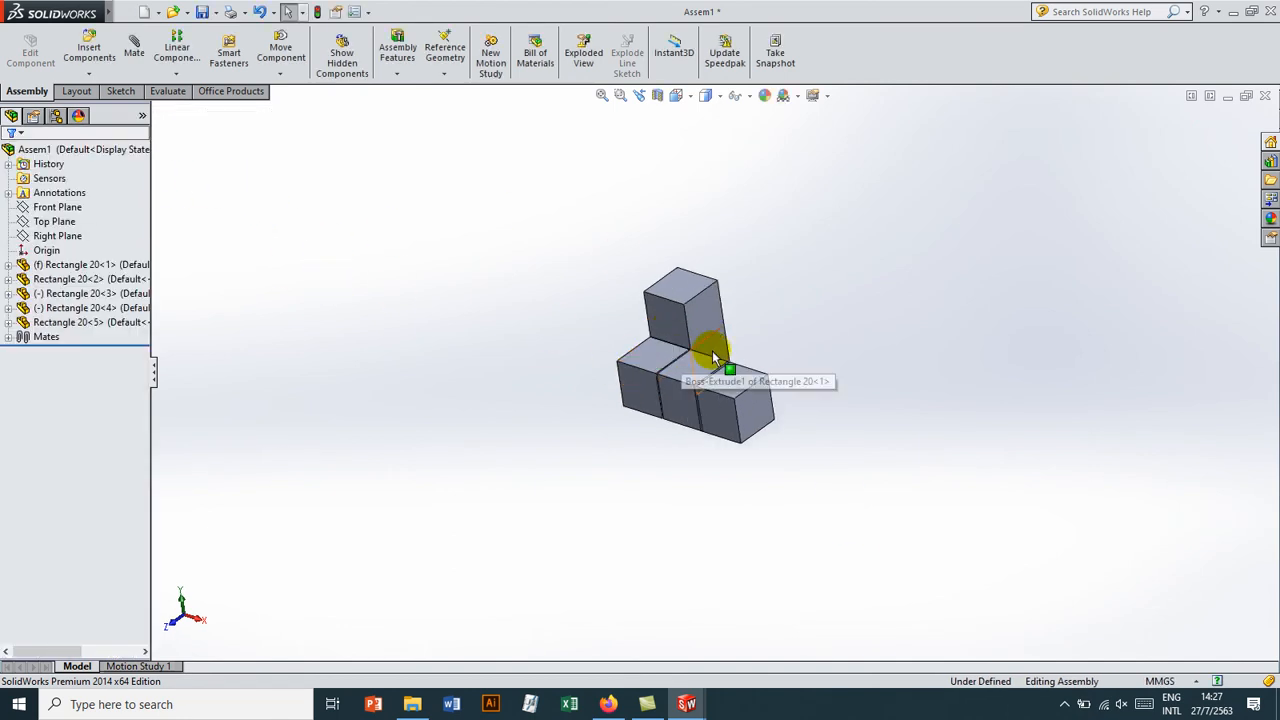
pyautogui.click(709, 361)
pyautogui.moveTo(709, 361); pyautogui.dragTo(877, 433)
pyautogui.keyDown('ctrl'); pyautogui.moveTo(850, 345); pyautogui.dragTo(899, 243); pyautogui.keyUp('ctrl')
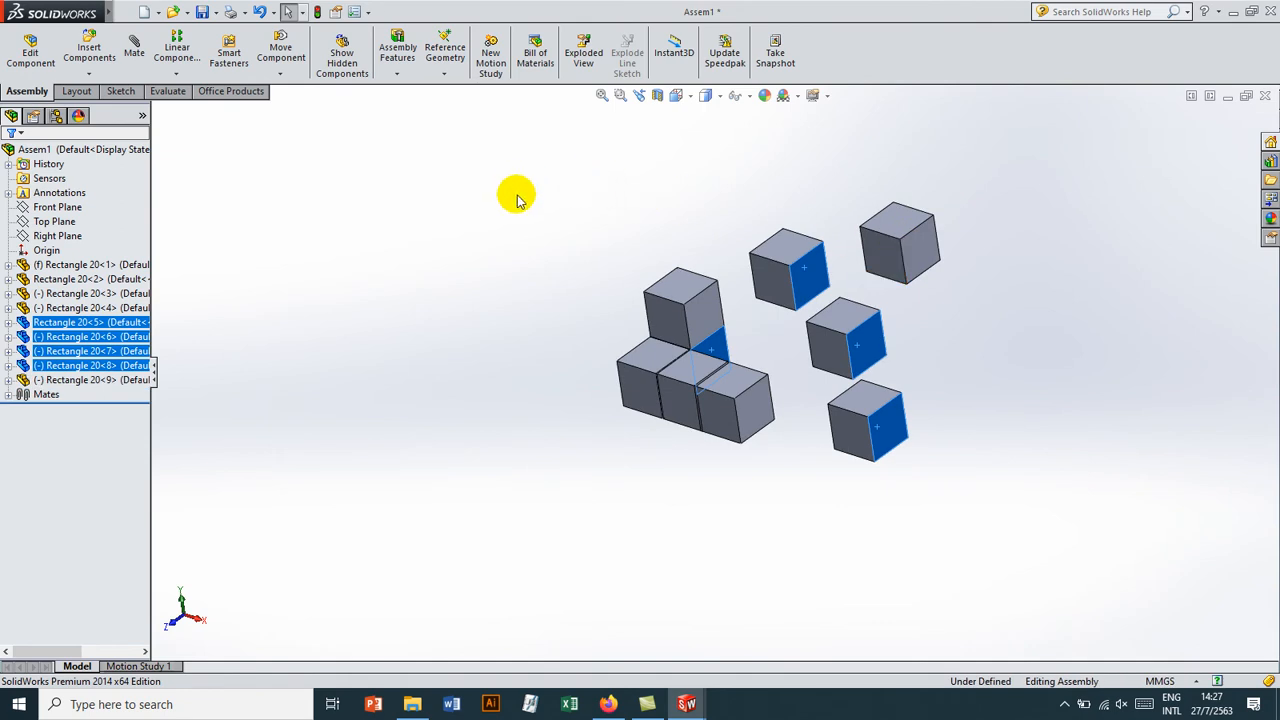
pyautogui.keyDown('ctrl'); pyautogui.moveTo(770, 305); pyautogui.dragTo(793, 200); pyautogui.keyUp('ctrl')
pyautogui.click(995, 350)
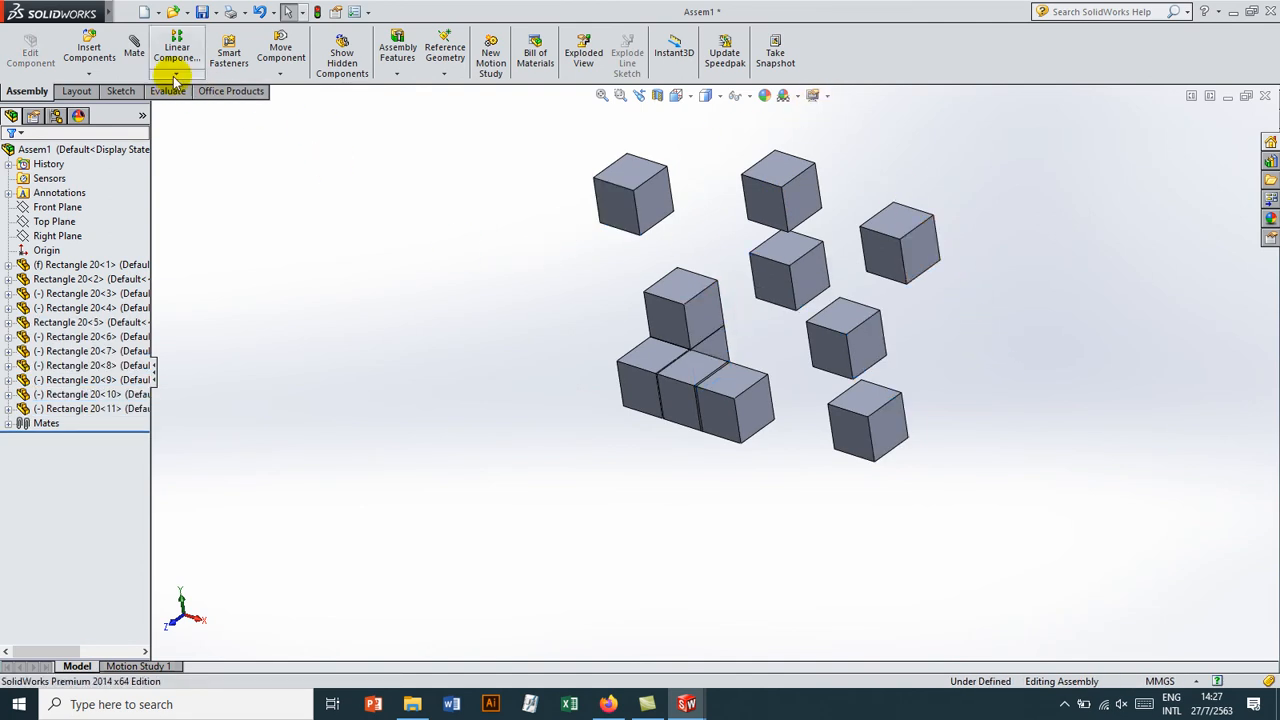
# Step: Add a coincident mate between the exposed side face of Rectangle 20<5> and the facing side of loose cube Rectangle 20<8>
pyautogui.scroll(-3, 664, 315)
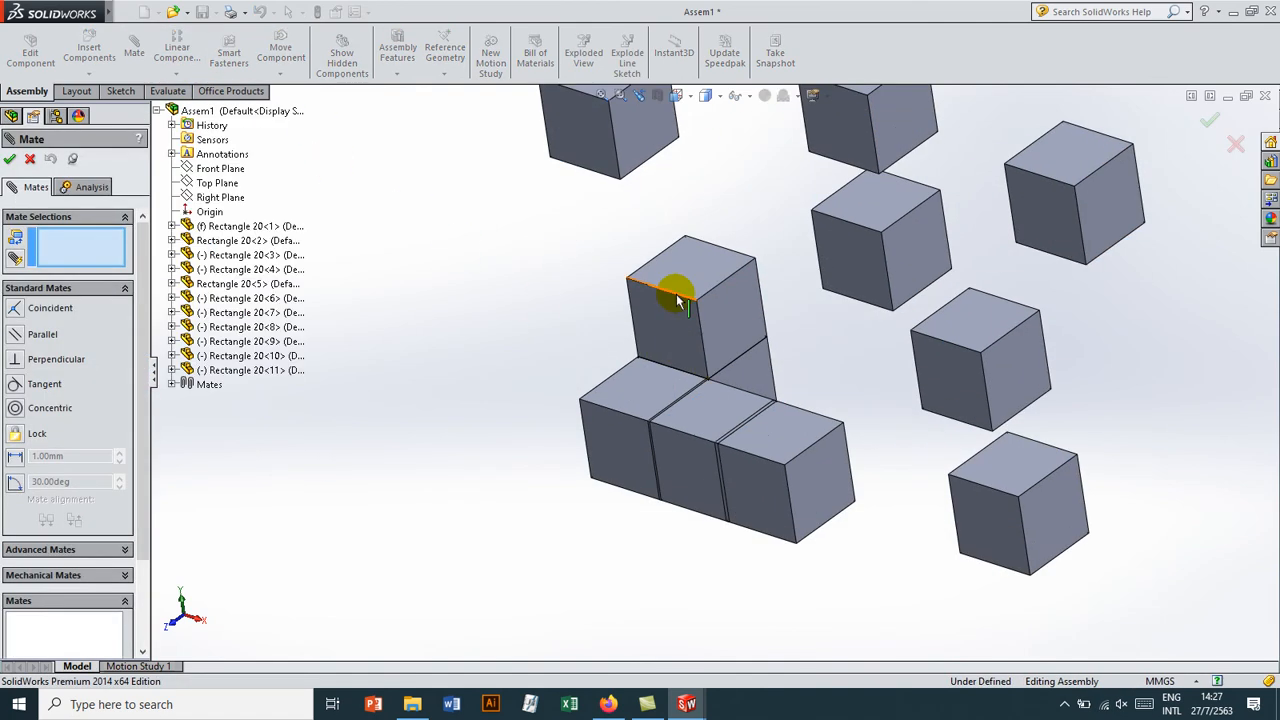
pyautogui.scroll(2, 708, 378)
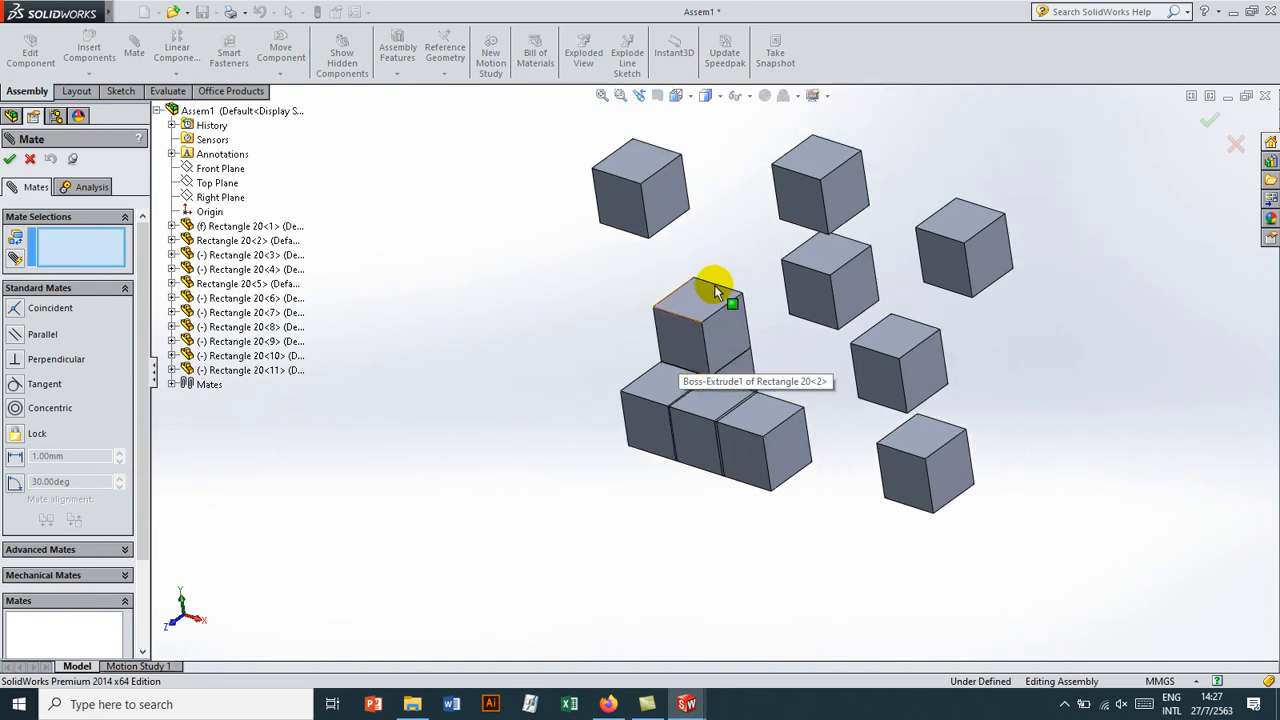
pyautogui.click(754, 383)
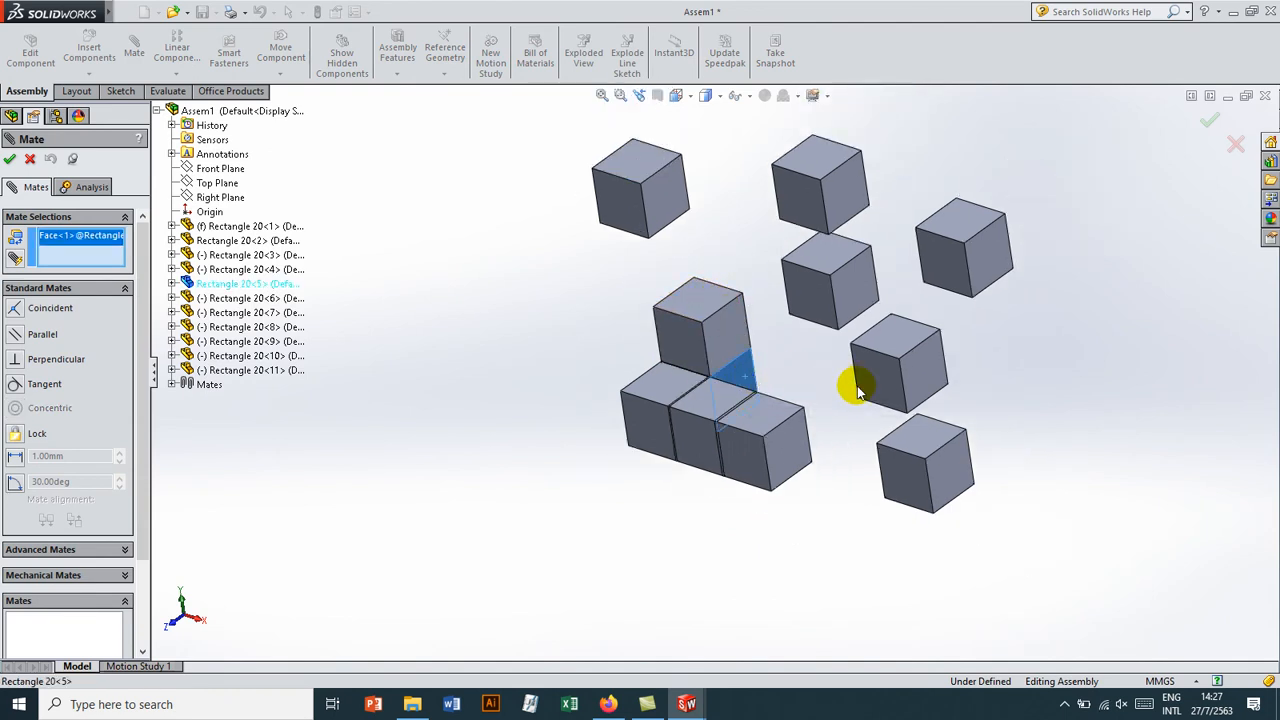
pyautogui.moveTo(806, 341); pyautogui.dragTo(827, 295, button='middle')
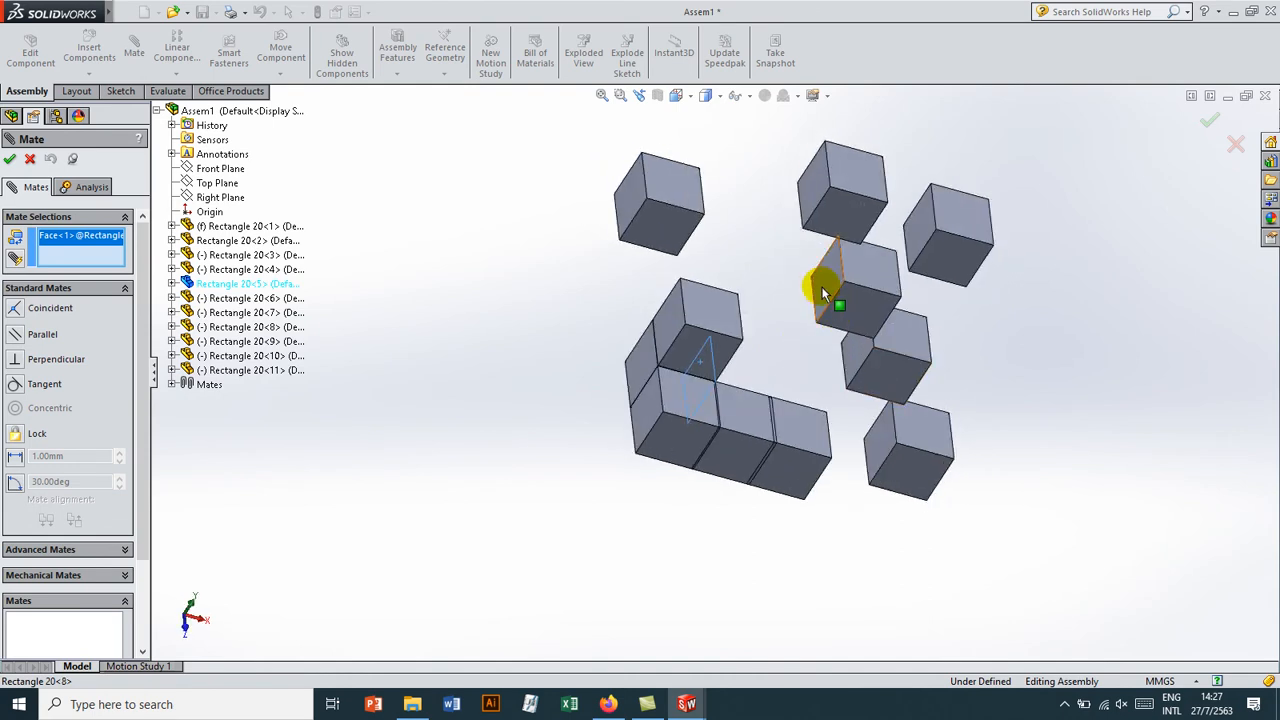
pyautogui.click(822, 287)
pyautogui.press('Return')
# Step: Add coincident mates aligning Rectangle 20<8>'s front face with the raised cube's front and its top with the middle front-row cube's top
pyautogui.click(803, 291)
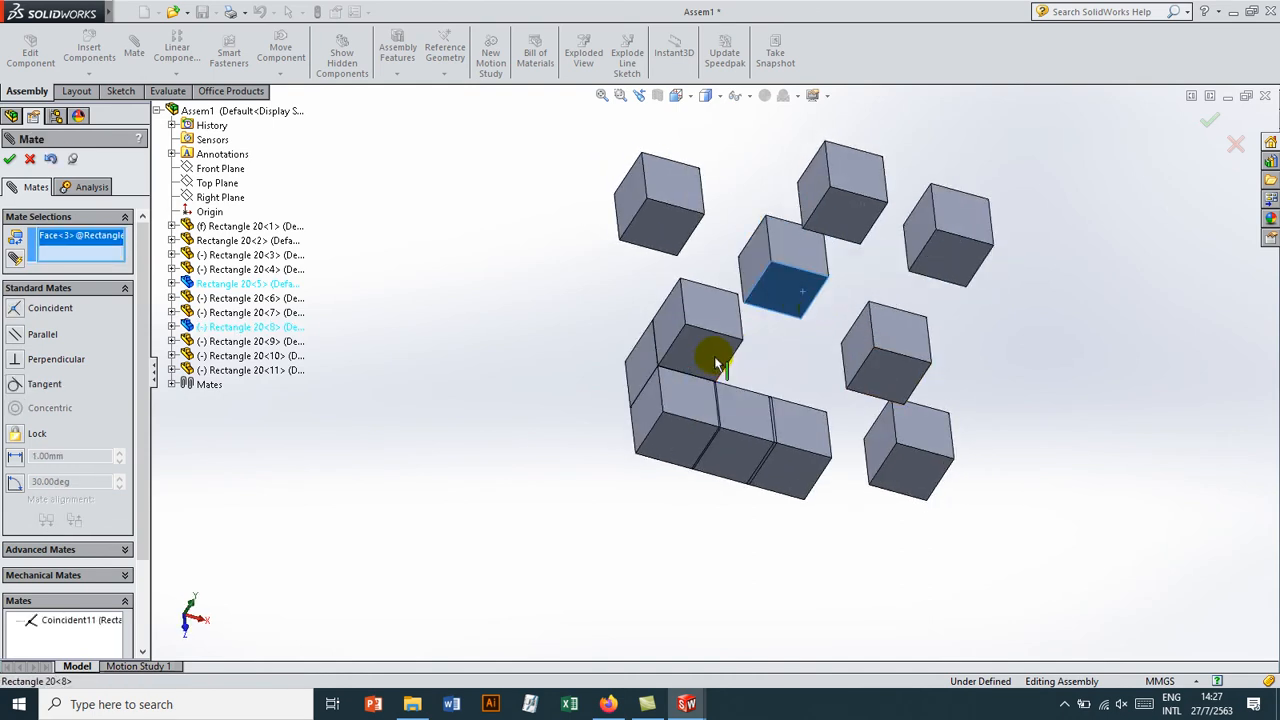
pyautogui.click(706, 369)
pyautogui.press('Return')
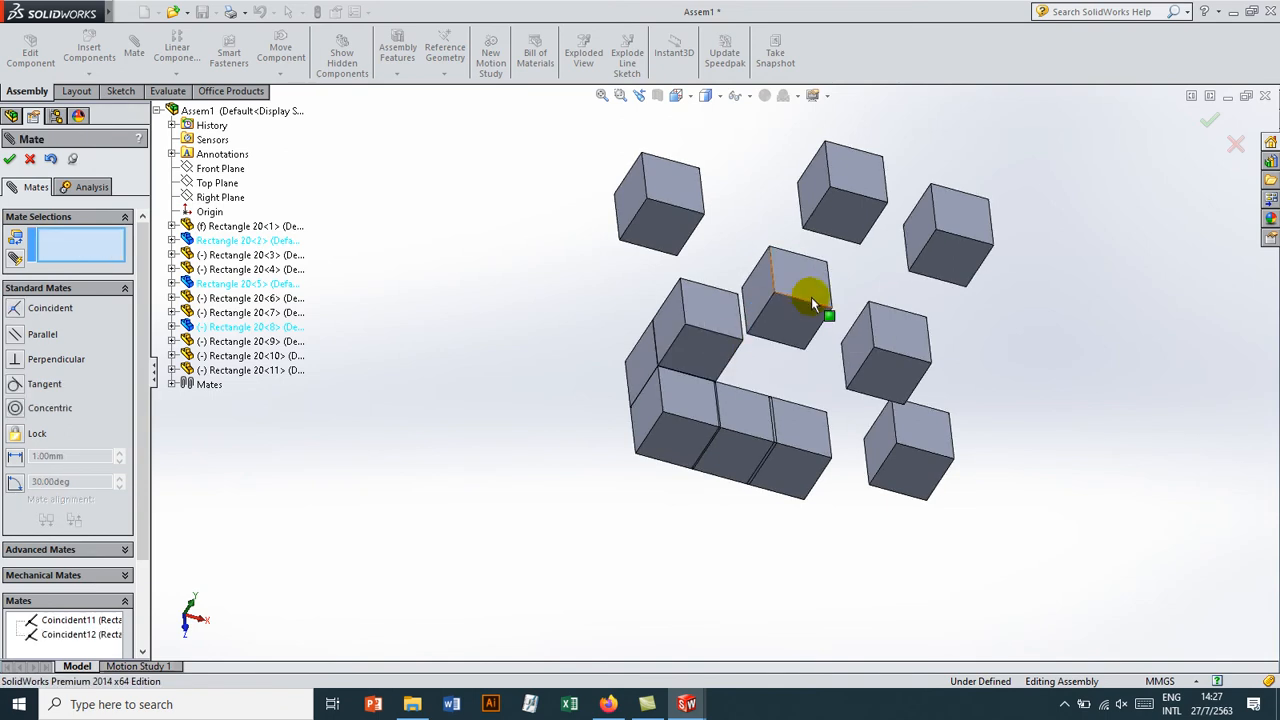
pyautogui.click(811, 286)
pyautogui.click(753, 414)
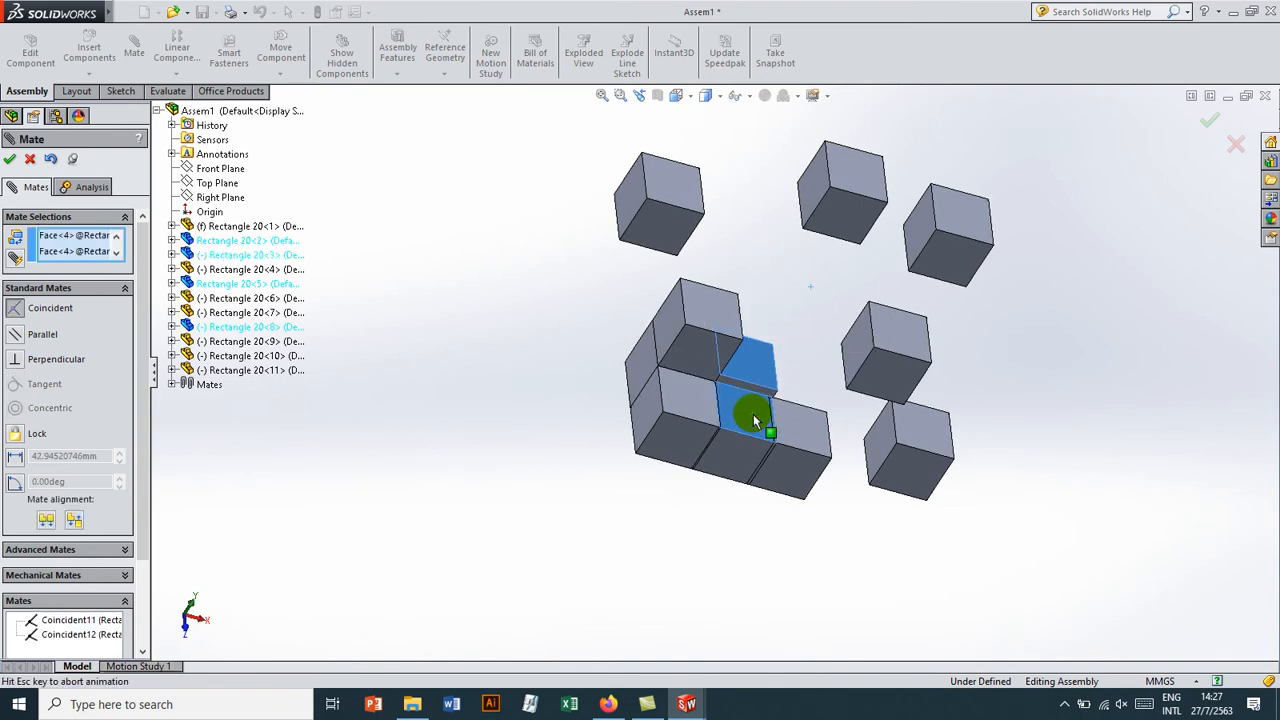
pyautogui.press('Return')
# Step: Place Rectangle 20<6> against the raised cube's exposed side with coincident mates, keeping their top and front faces flush
pyautogui.click(903, 340)
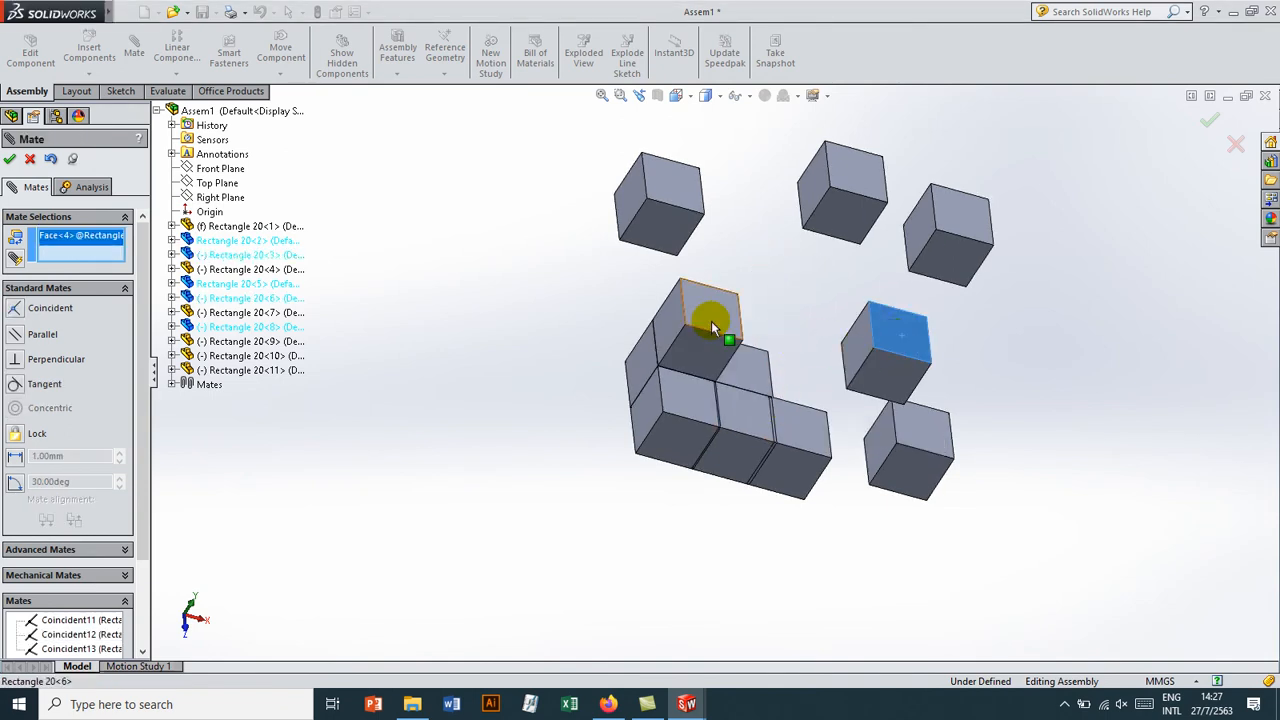
pyautogui.click(717, 320)
pyautogui.press('Return')
pyautogui.click(854, 337)
pyautogui.moveTo(854, 337); pyautogui.dragTo(777, 343, button='middle')
pyautogui.click(746, 347)
pyautogui.press('Return')
pyautogui.click(776, 340)
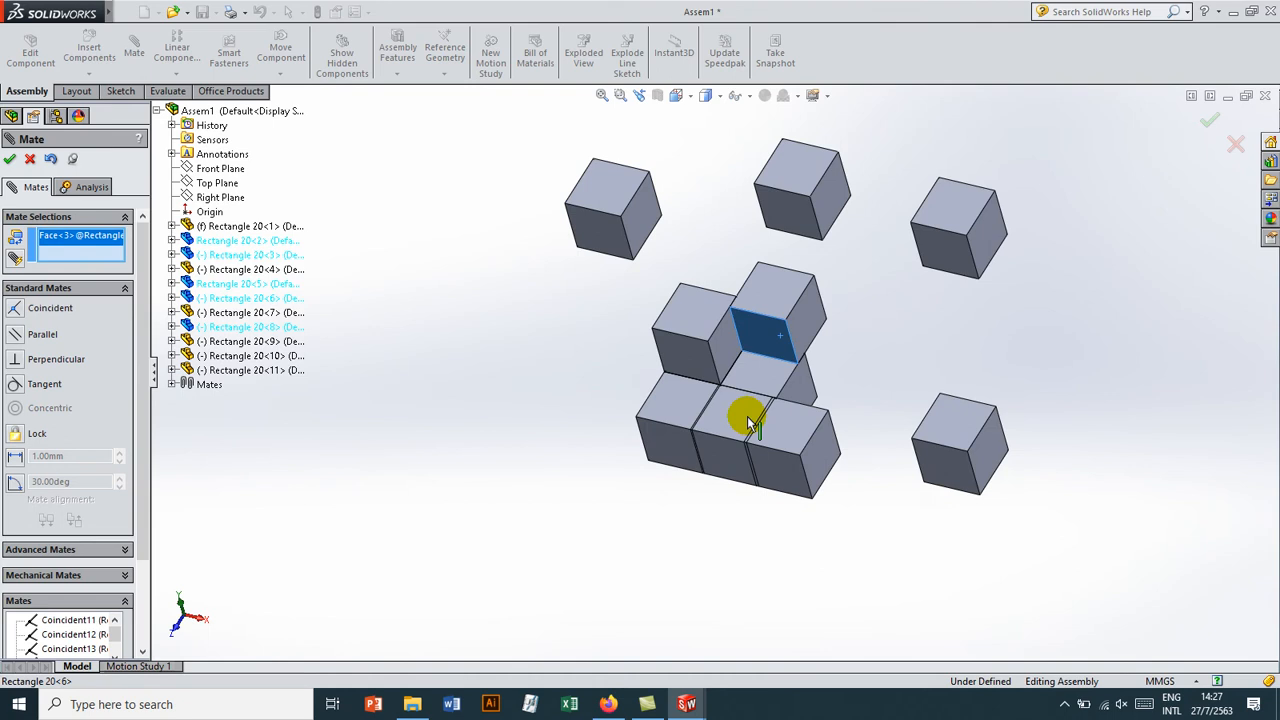
pyautogui.click(697, 373)
pyautogui.press('Return')
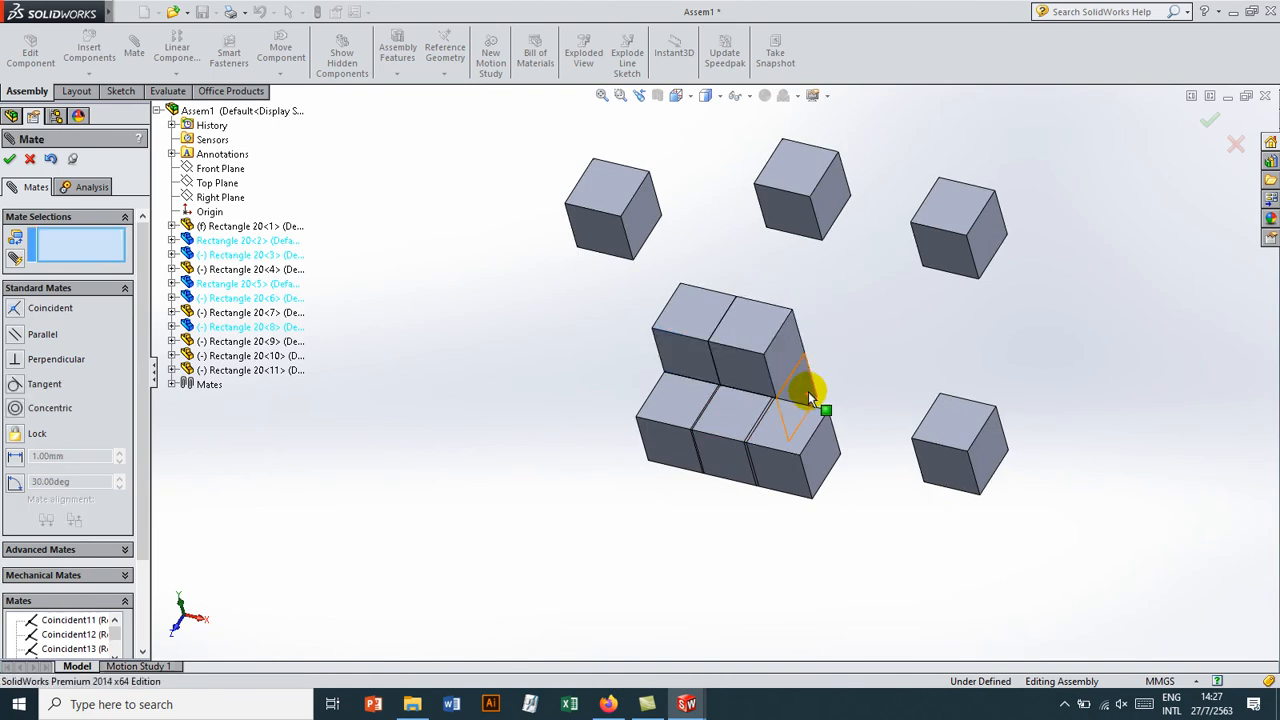
# Step: Mate Rectangle 20<7>'s side face to the exposed side of Rectangle 20<8> and make its top flush with Rectangle 20<4>'s top
pyautogui.click(840, 408)
pyautogui.moveTo(848, 418); pyautogui.dragTo(903, 443, button='middle')
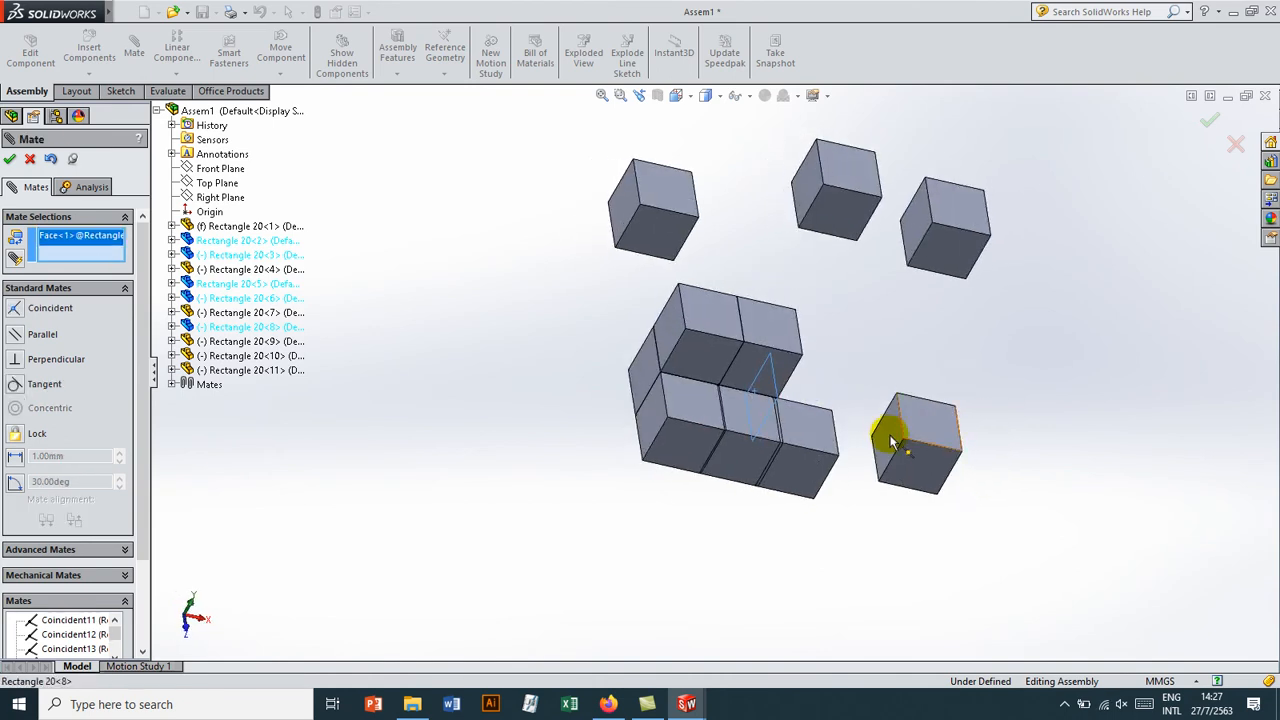
pyautogui.click(886, 434)
pyautogui.press('Return')
pyautogui.click(802, 394)
pyautogui.click(806, 428)
pyautogui.press('Return')
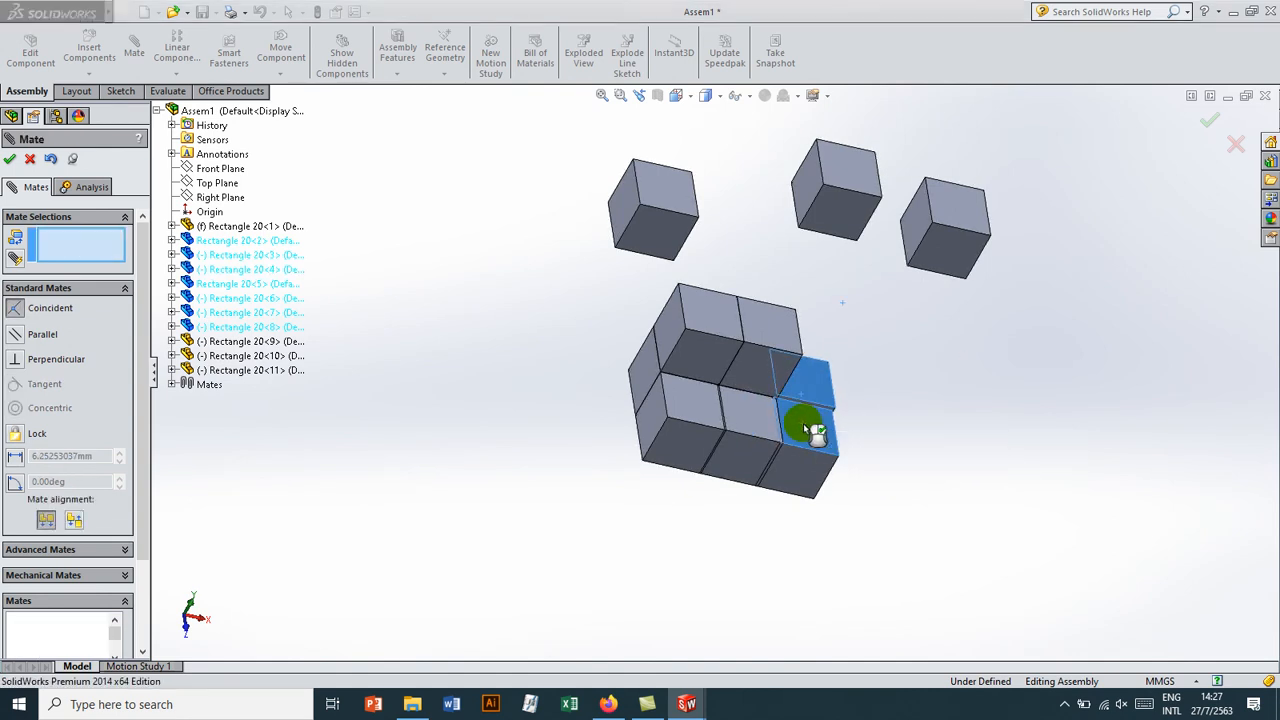
# Step: Add a coincident mate between the front face of Rectangle 20<7> and the back face of Rectangle 20<4>
pyautogui.moveTo(785, 426); pyautogui.dragTo(696, 414, button='middle')
pyautogui.scroll(-3, 821, 424)
pyautogui.moveTo(814, 424)
pyautogui.mouseDown(button='middle')
pyautogui.moveTo(775, 430)
pyautogui.moveTo(820, 423)
pyautogui.mouseUp(button='middle')
pyautogui.scroll(-2, 836, 425)
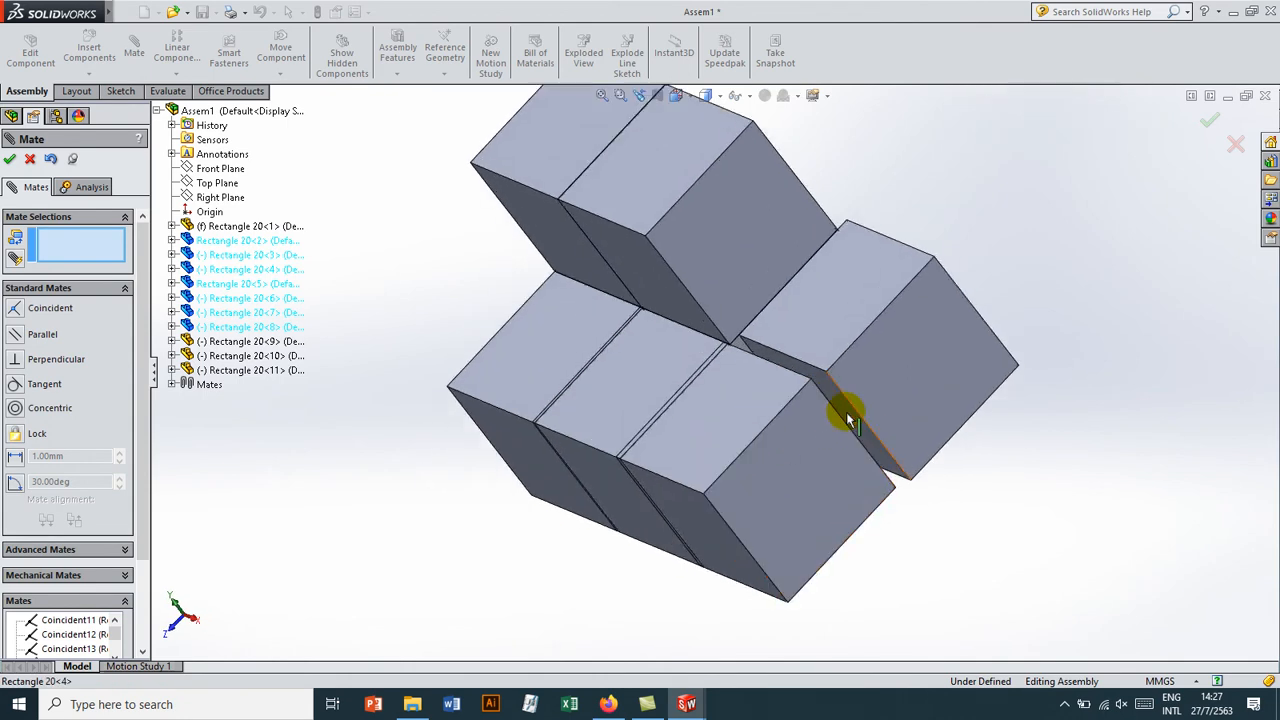
pyautogui.click(848, 418)
pyautogui.moveTo(777, 463); pyautogui.dragTo(808, 357, button='middle')
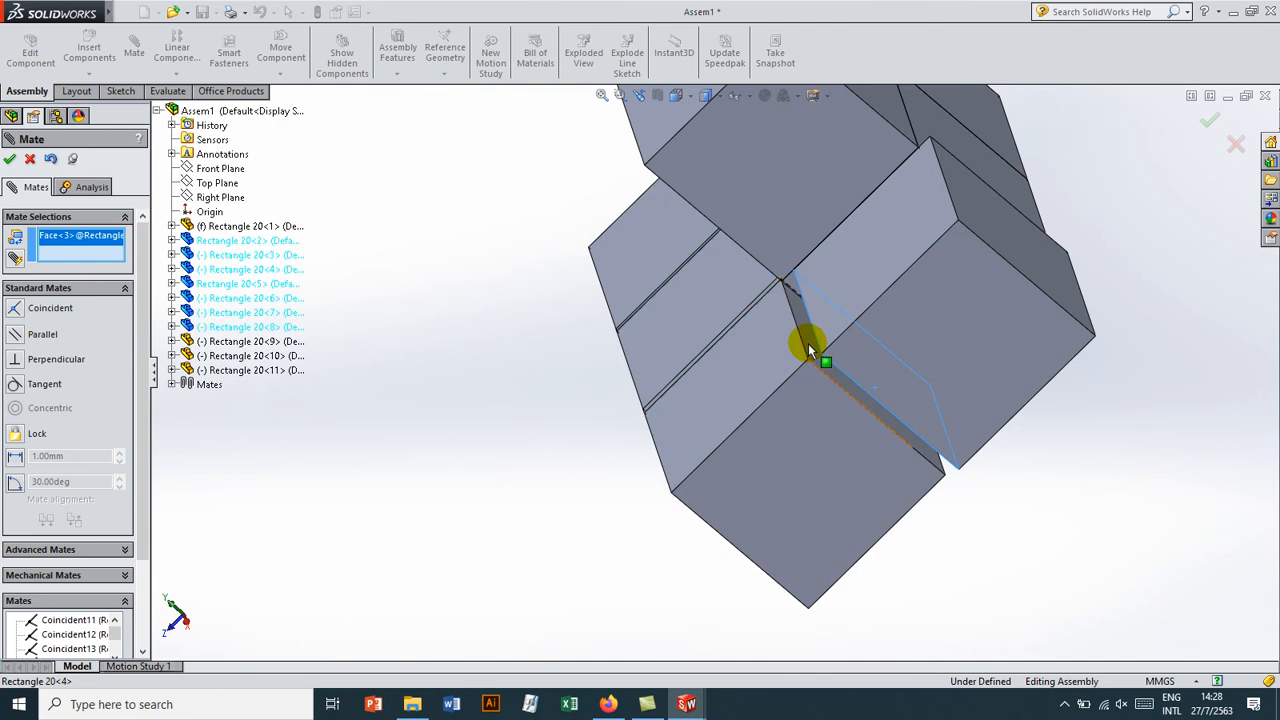
pyautogui.click(808, 343)
pyautogui.rightClick(808, 345)
# Step: Make the outer side faces of Rectangle 20<7> and Rectangle 20<4> flush with a coincident mate
pyautogui.moveTo(829, 434); pyautogui.dragTo(871, 375, button='middle')
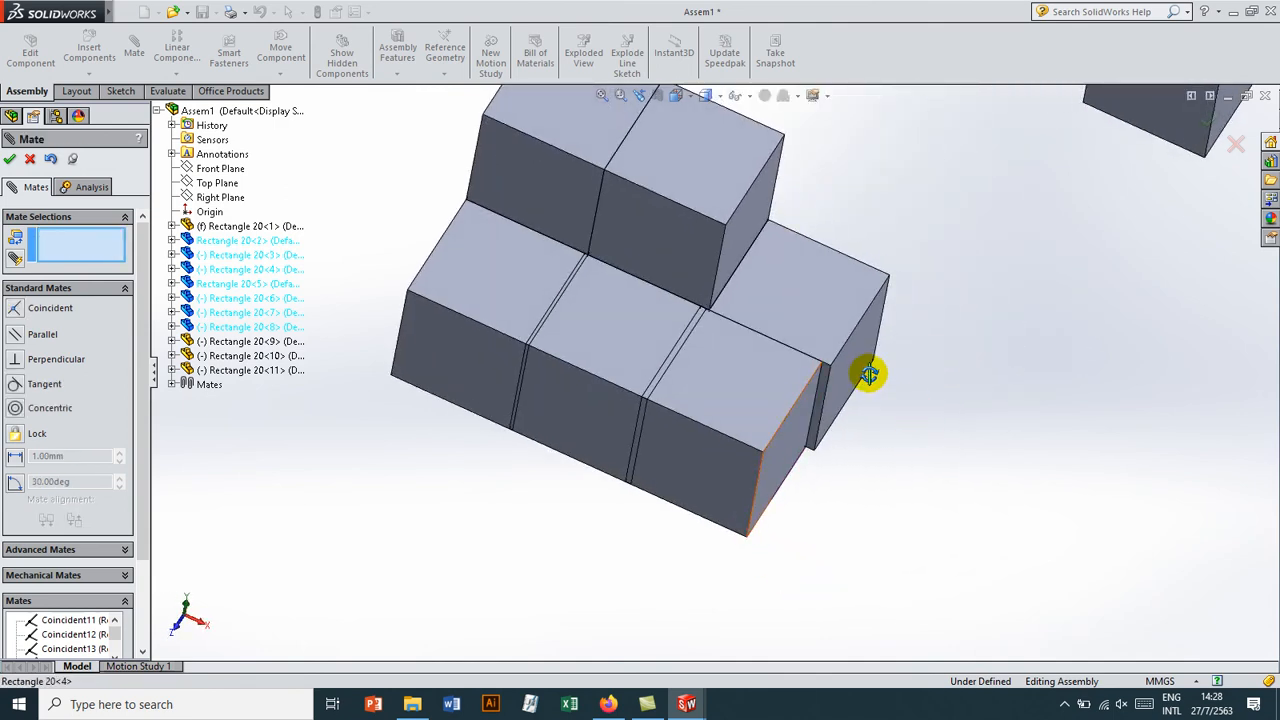
pyautogui.click(860, 372)
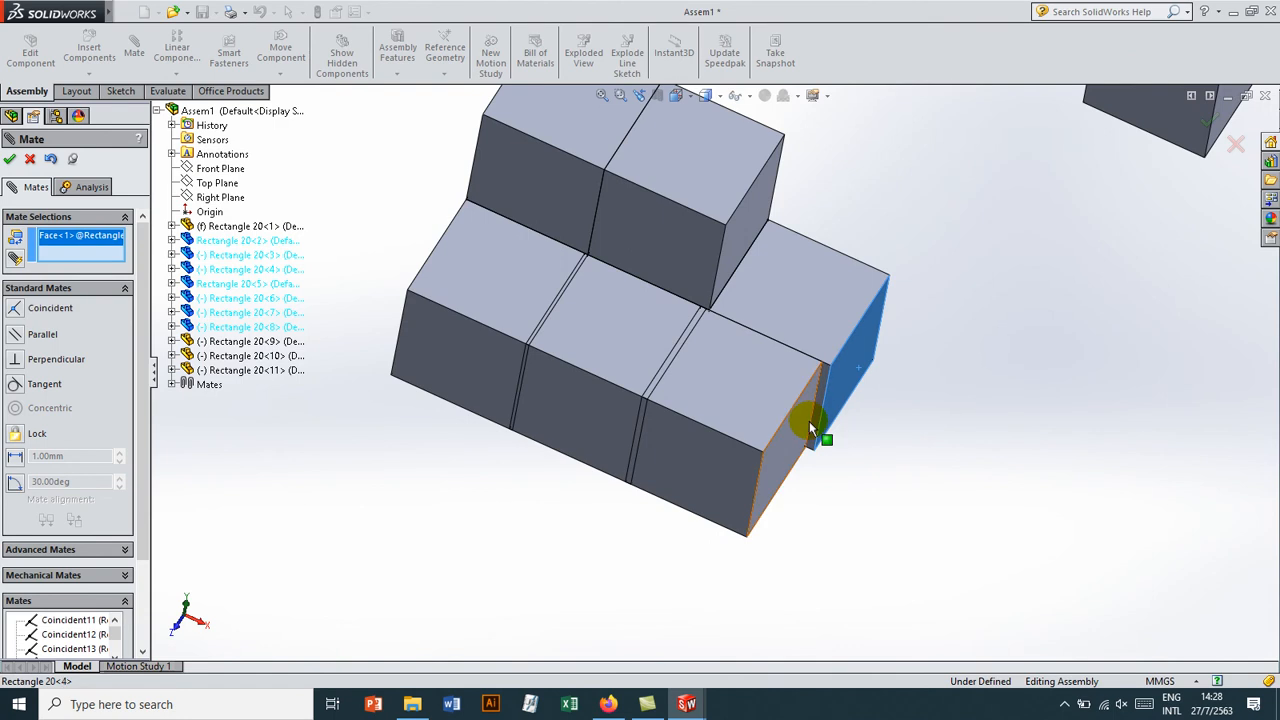
pyautogui.click(810, 426)
pyautogui.rightClick(810, 426)
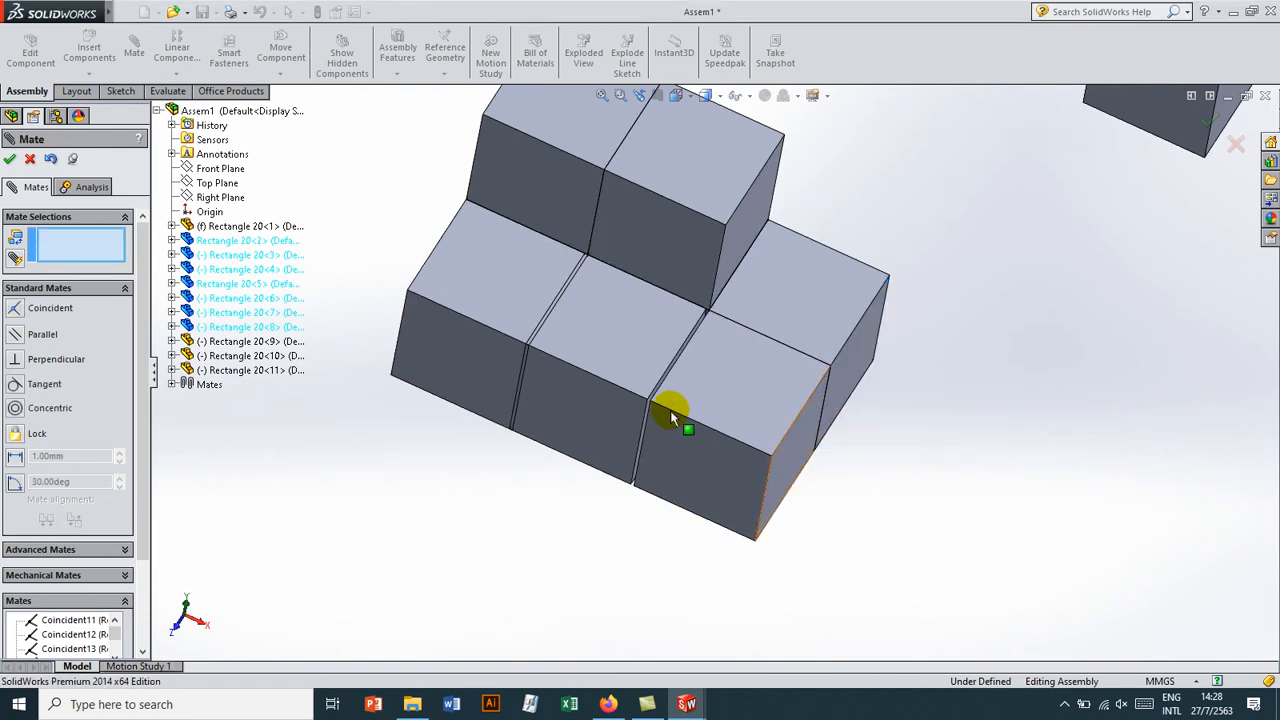
# Step: Align the gap-side face of Rectangle 20<3> with the exposed side face of raised cube Rectangle 20<6> using a coincident mate
pyautogui.scroll(-5, 652, 394)
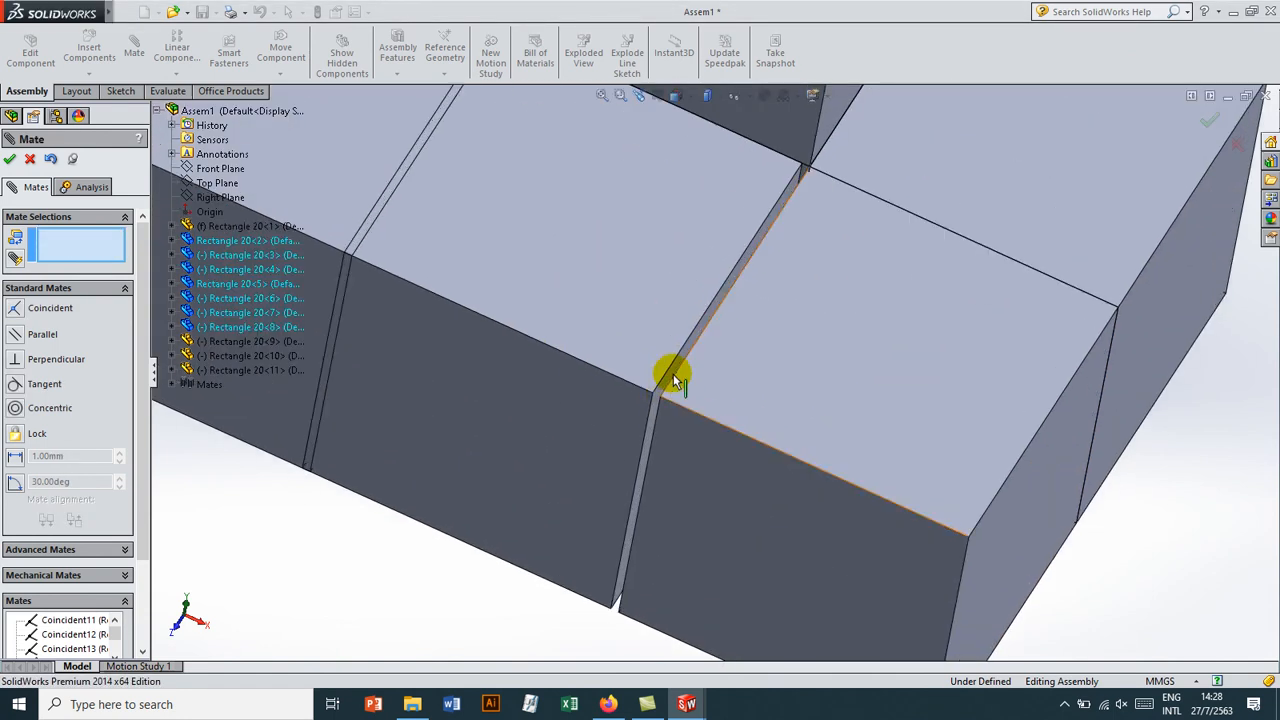
pyautogui.click(671, 372)
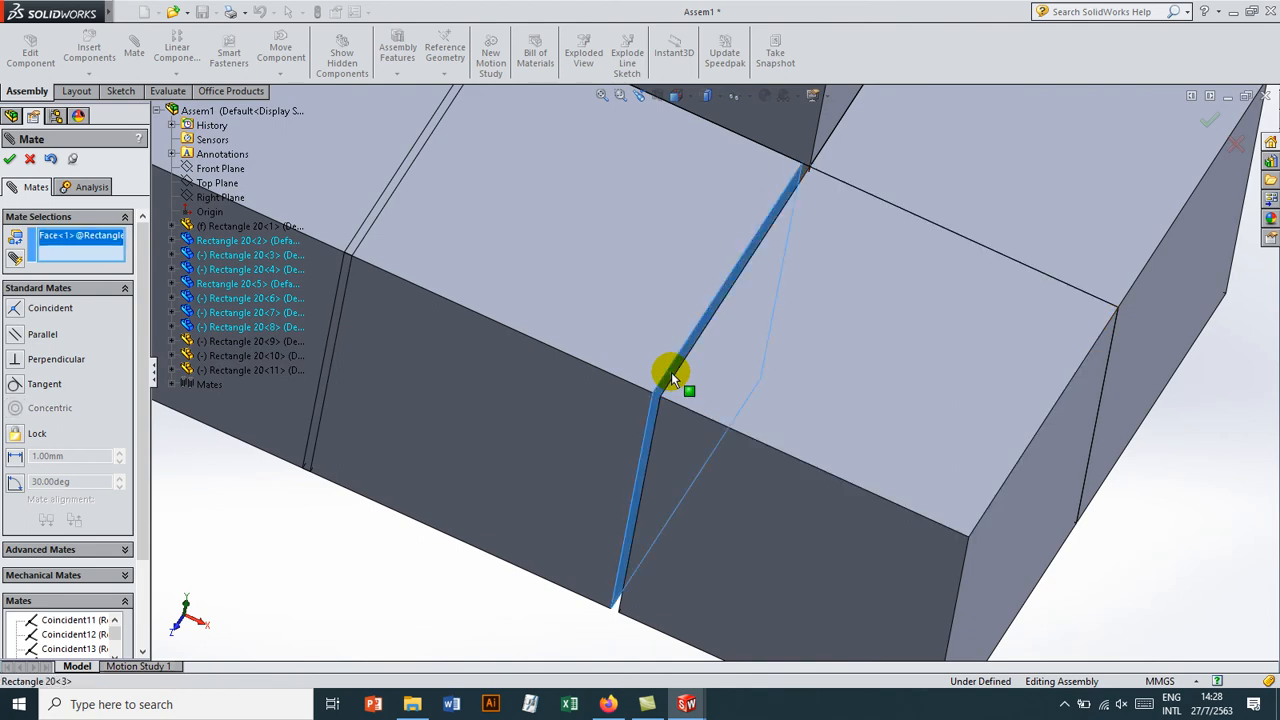
pyautogui.scroll(5, 671, 372)
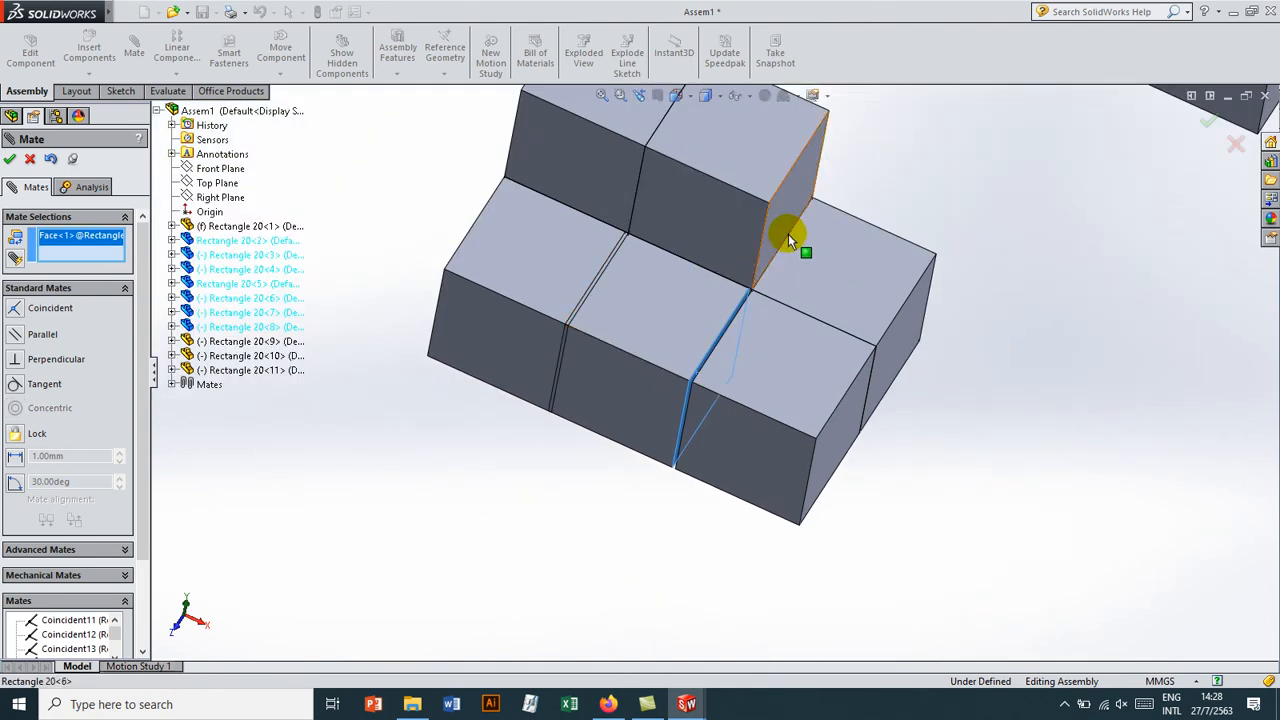
pyautogui.click(788, 240)
pyautogui.press('Return')
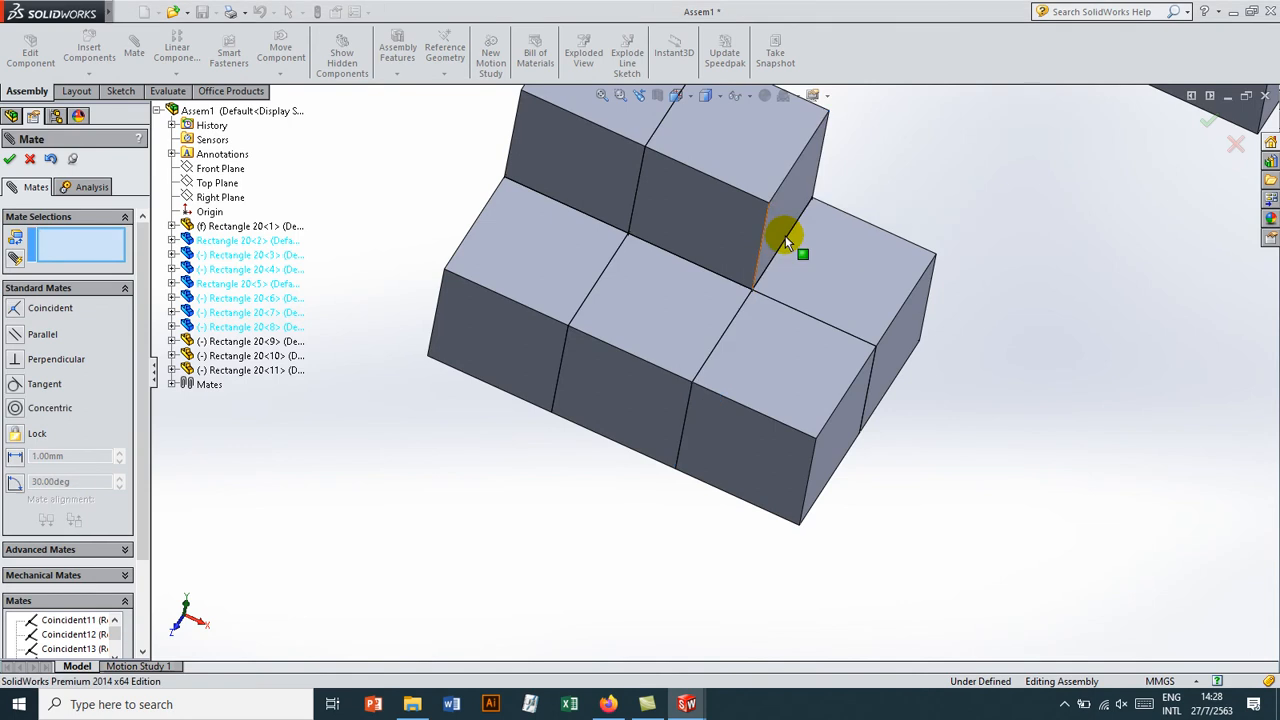
# Step: Add a coincident mate making the front face of loose cube Rectangle 20<9> flush with Rectangle 20<6>'s front face
pyautogui.scroll(1, 811, 226)
pyautogui.moveTo(866, 236); pyautogui.dragTo(864, 190, button='middle')
pyautogui.scroll(3, 935, 200)
pyautogui.click(872, 270)
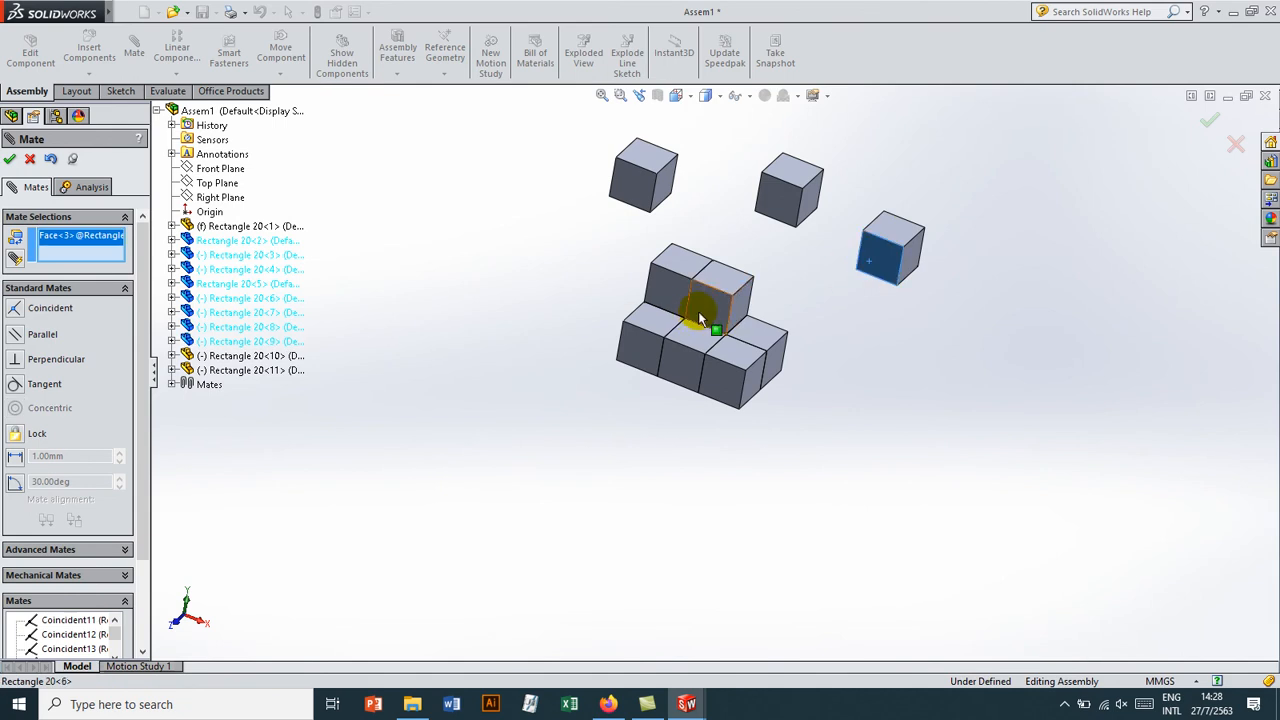
pyautogui.click(700, 318)
pyautogui.rightClick(701, 319)
# Step: Mate the facing sides of Rectangle 20<6> and Rectangle 20<9> together and make their top faces flush
pyautogui.scroll(-2, 711, 313)
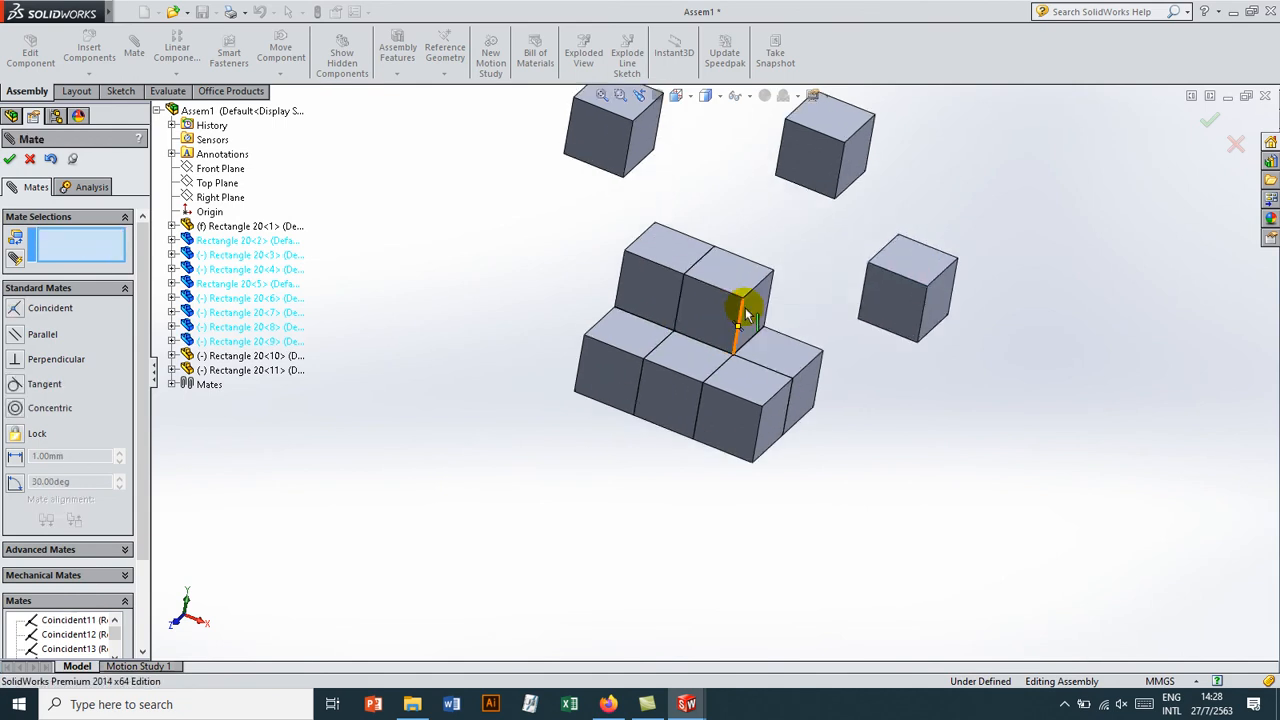
pyautogui.click(755, 318)
pyautogui.moveTo(755, 318)
pyautogui.mouseDown(button='middle')
pyautogui.moveTo(908, 320)
pyautogui.moveTo(898, 285)
pyautogui.moveTo(757, 340)
pyautogui.mouseUp(button='middle')
pyautogui.click(856, 298)
pyautogui.rightClick(855, 292)
pyautogui.click(778, 291)
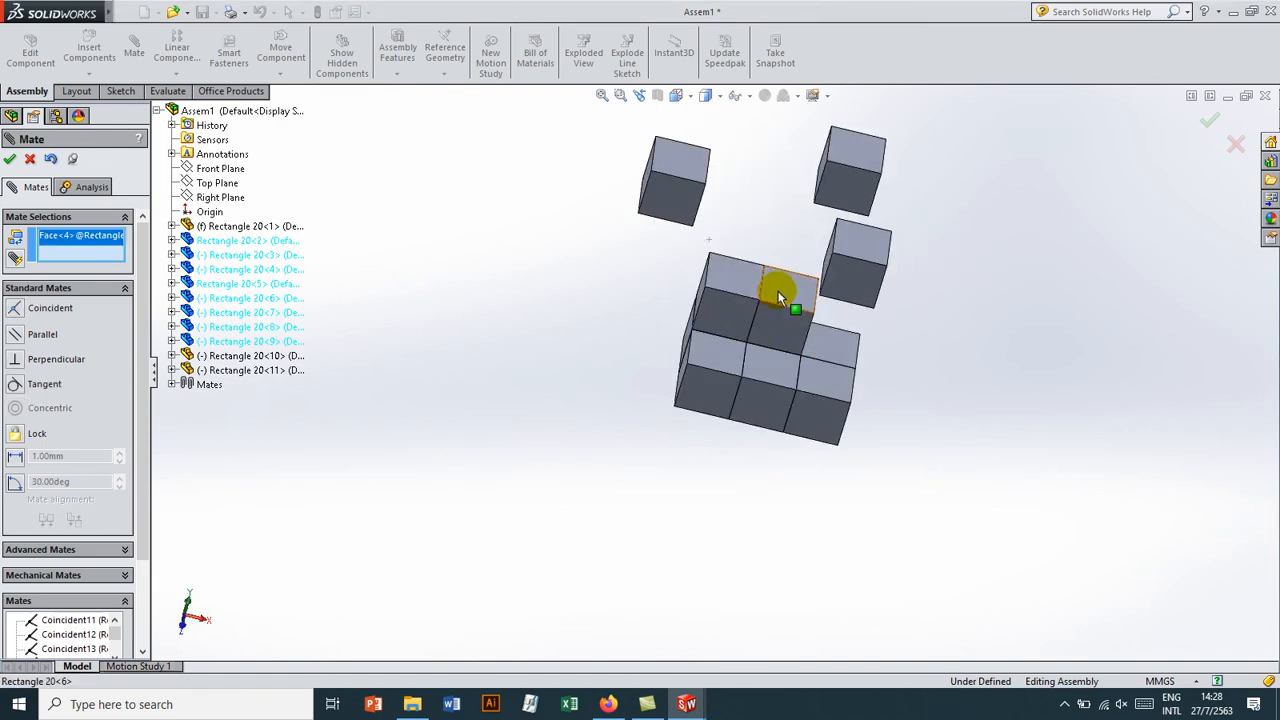
pyautogui.click(866, 240)
pyautogui.rightClick(868, 241)
# Step: Align Rectangle 20<10>'s outer side with Rectangle 20<9>'s outer side and its top with the lower front row's top using coincident mates
pyautogui.moveTo(829, 251); pyautogui.dragTo(711, 235, button='middle')
pyautogui.click(722, 191)
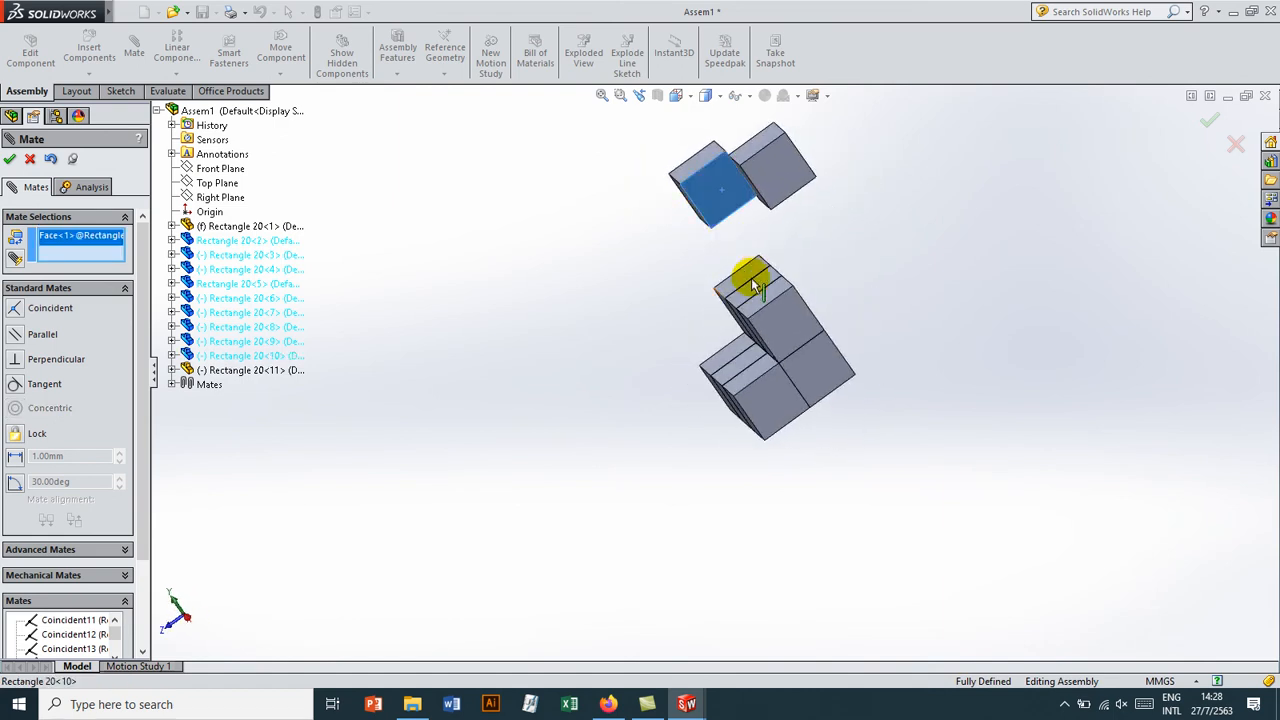
pyautogui.scroll(-2, 745, 280)
pyautogui.click(788, 352)
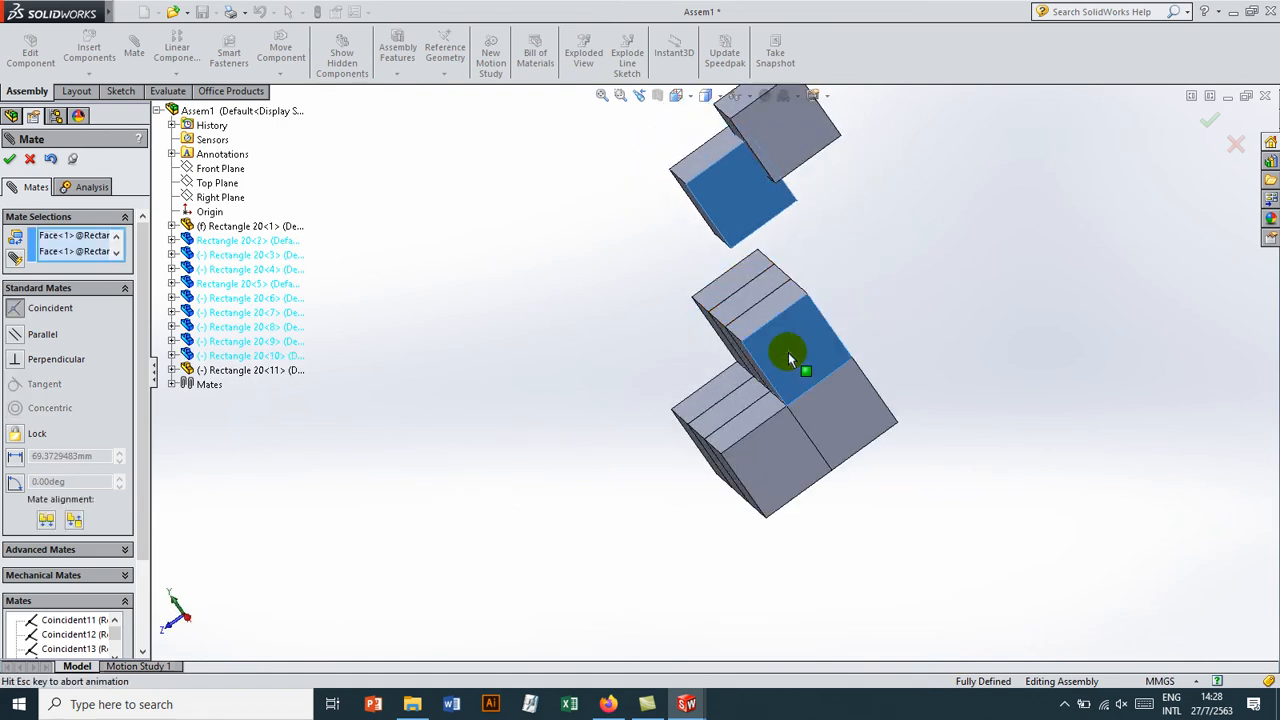
pyautogui.rightClick(788, 352)
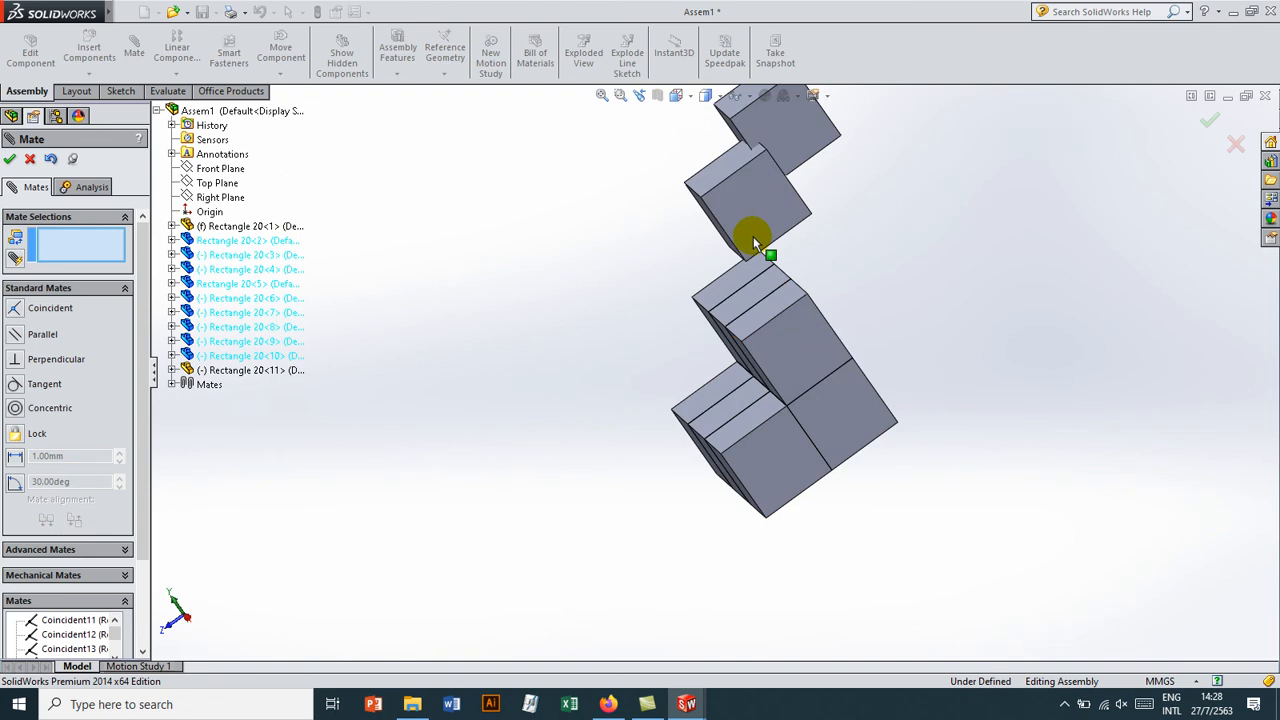
pyautogui.click(718, 170)
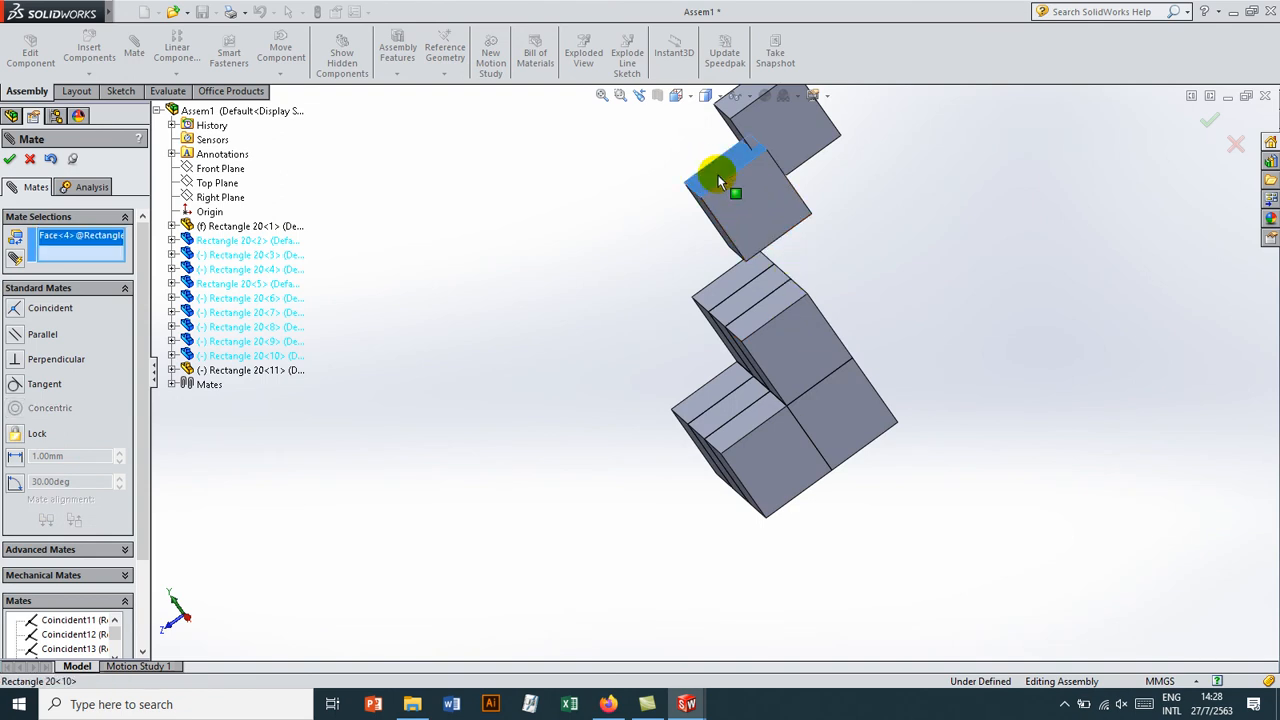
pyautogui.click(727, 429)
pyautogui.rightClick(727, 429)
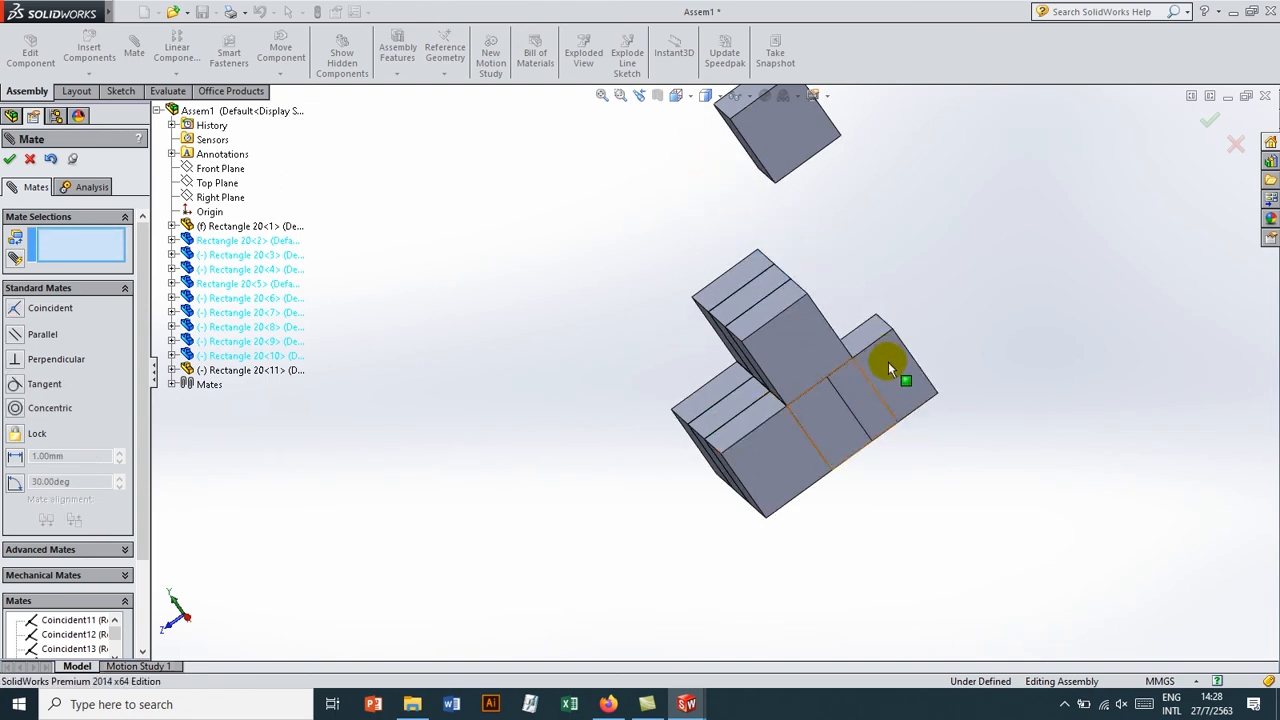
# Step: Pull Rectangle 20<10> clear behind the group and mate its front face to the back face of the lower tier
pyautogui.moveTo(979, 303); pyautogui.dragTo(1048, 262)
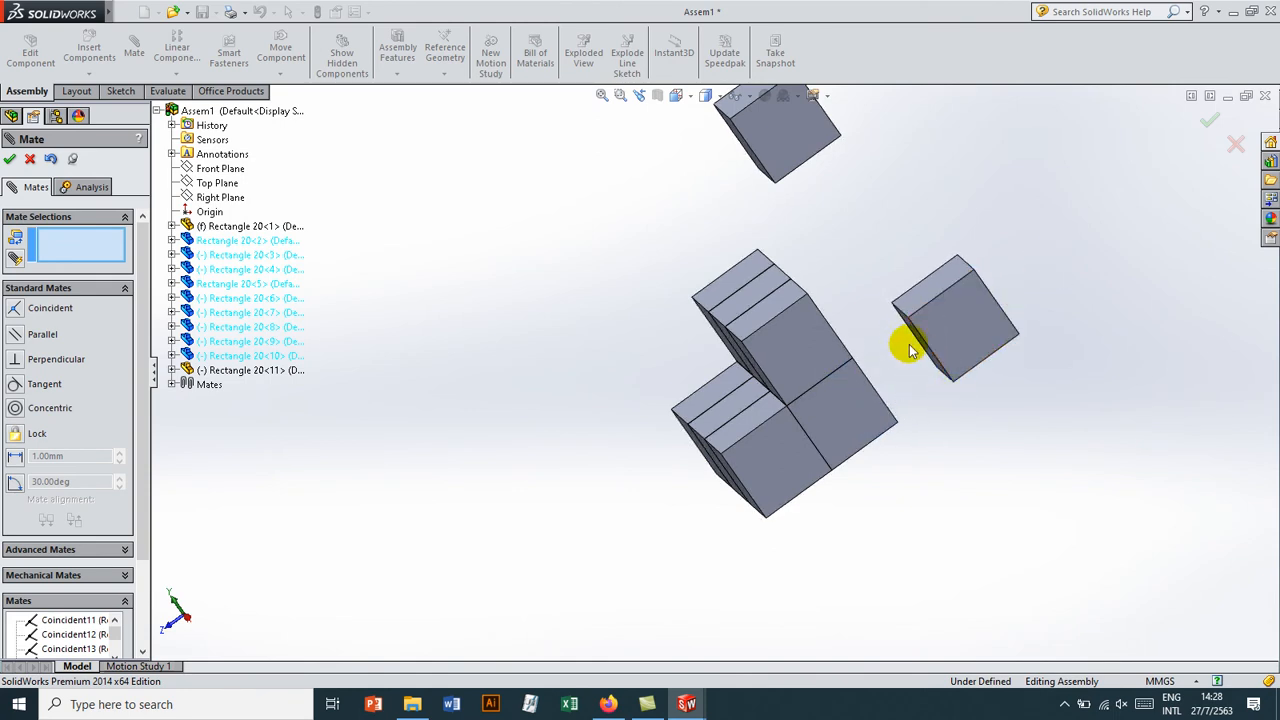
pyautogui.moveTo(874, 268); pyautogui.dragTo(947, 266, button='middle')
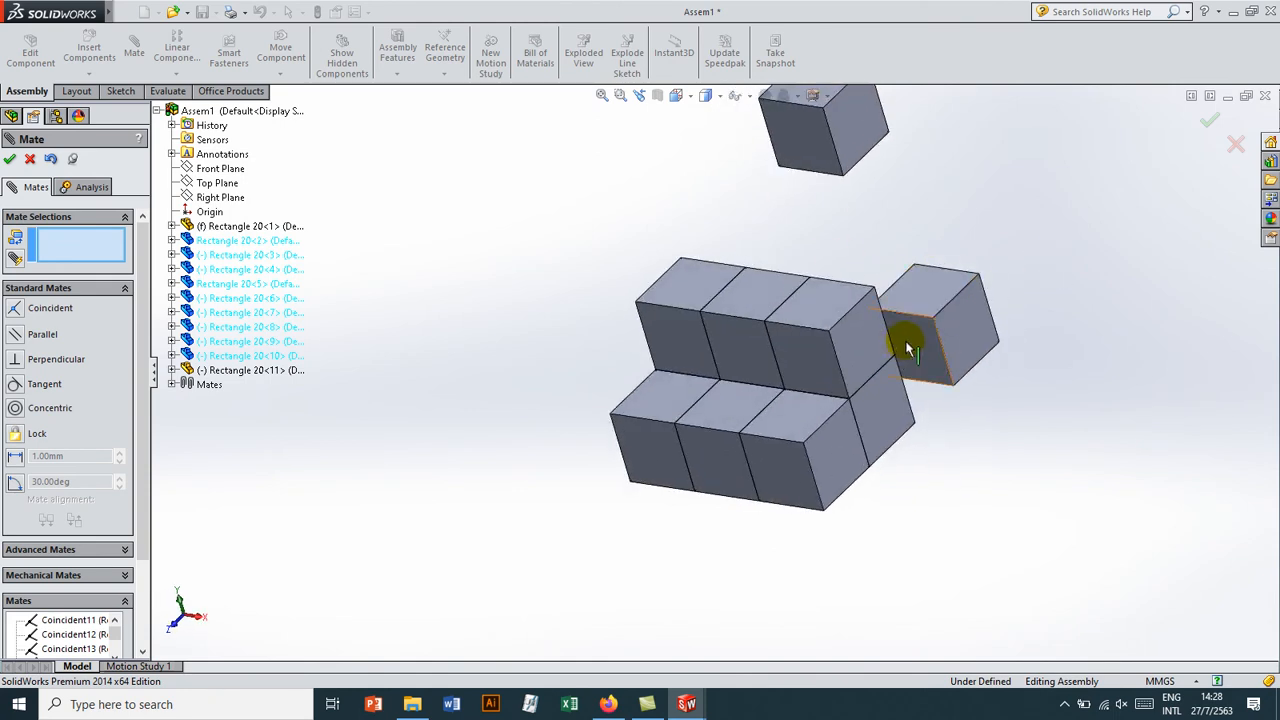
pyautogui.click(908, 348)
pyautogui.moveTo(886, 348); pyautogui.dragTo(772, 407, button='middle')
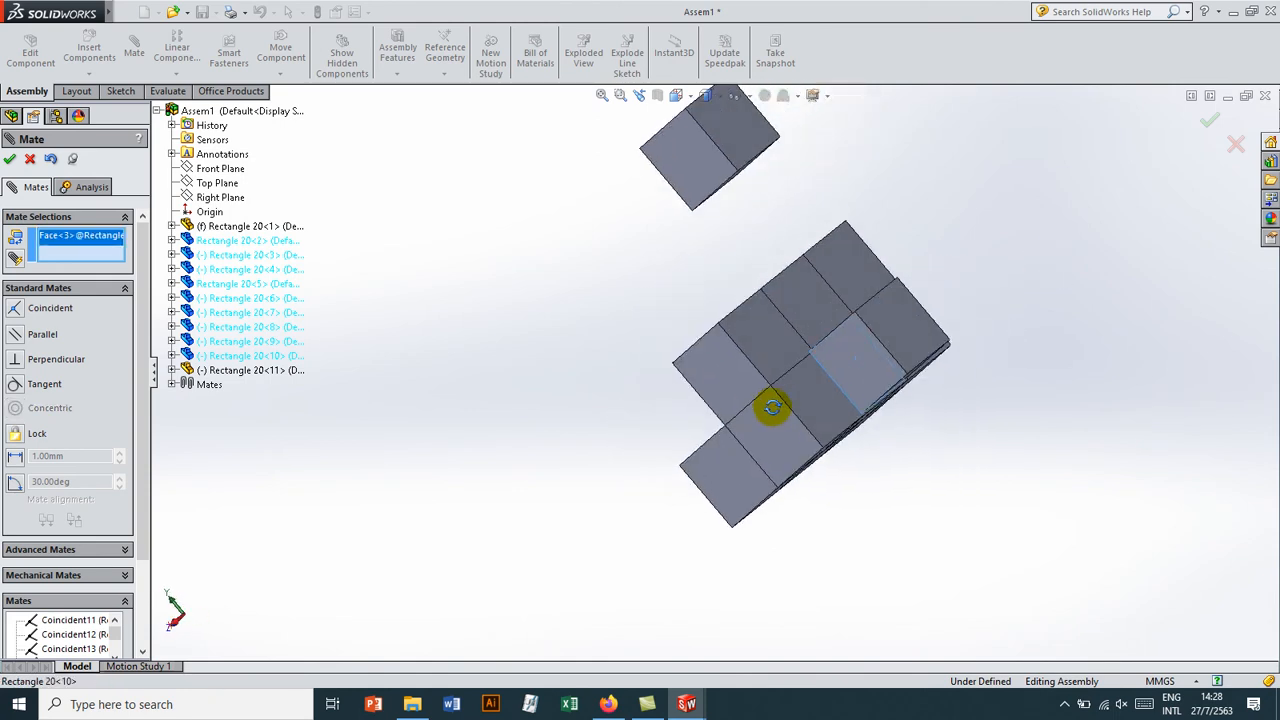
pyautogui.click(827, 398)
pyautogui.rightClick(827, 398)
# Step: Add a coincident mate making the top face of the last loose cube, Rectangle 20<11>, flush with Rectangle 20<9>'s top
pyautogui.scroll(1, 787, 352)
pyautogui.moveTo(785, 351); pyautogui.dragTo(919, 350, button='middle')
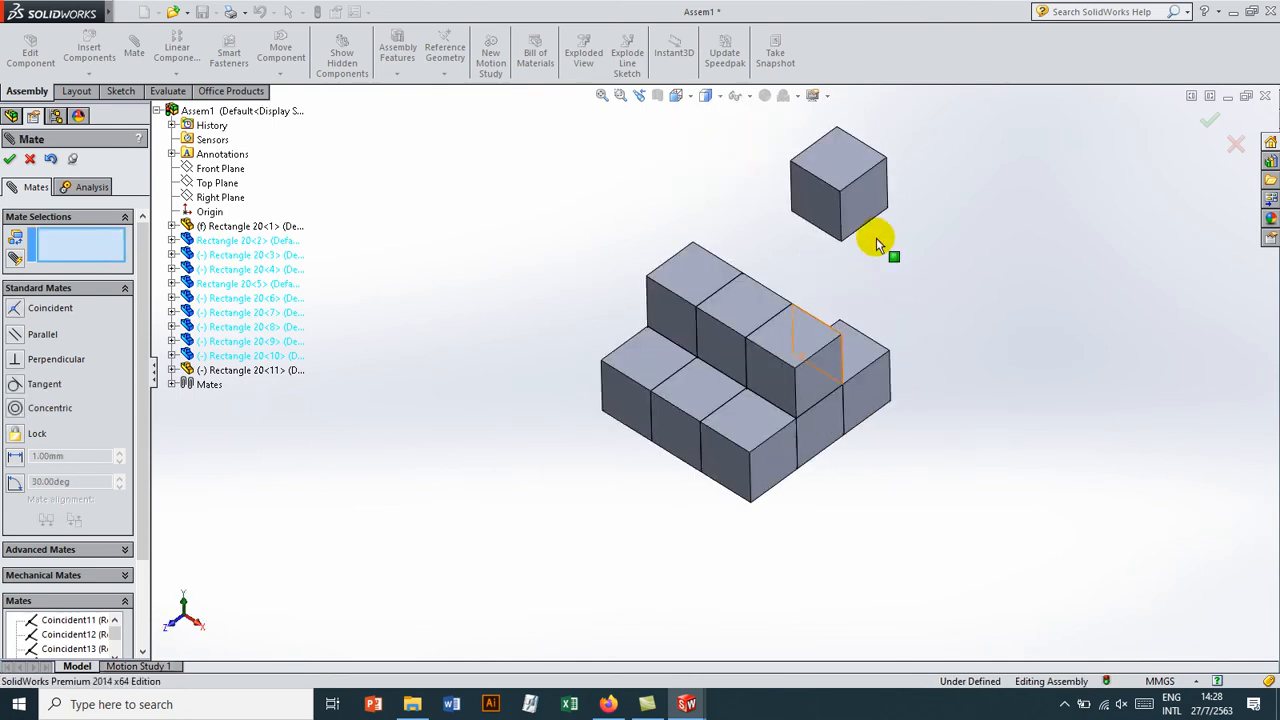
pyautogui.click(835, 185)
pyautogui.click(799, 336)
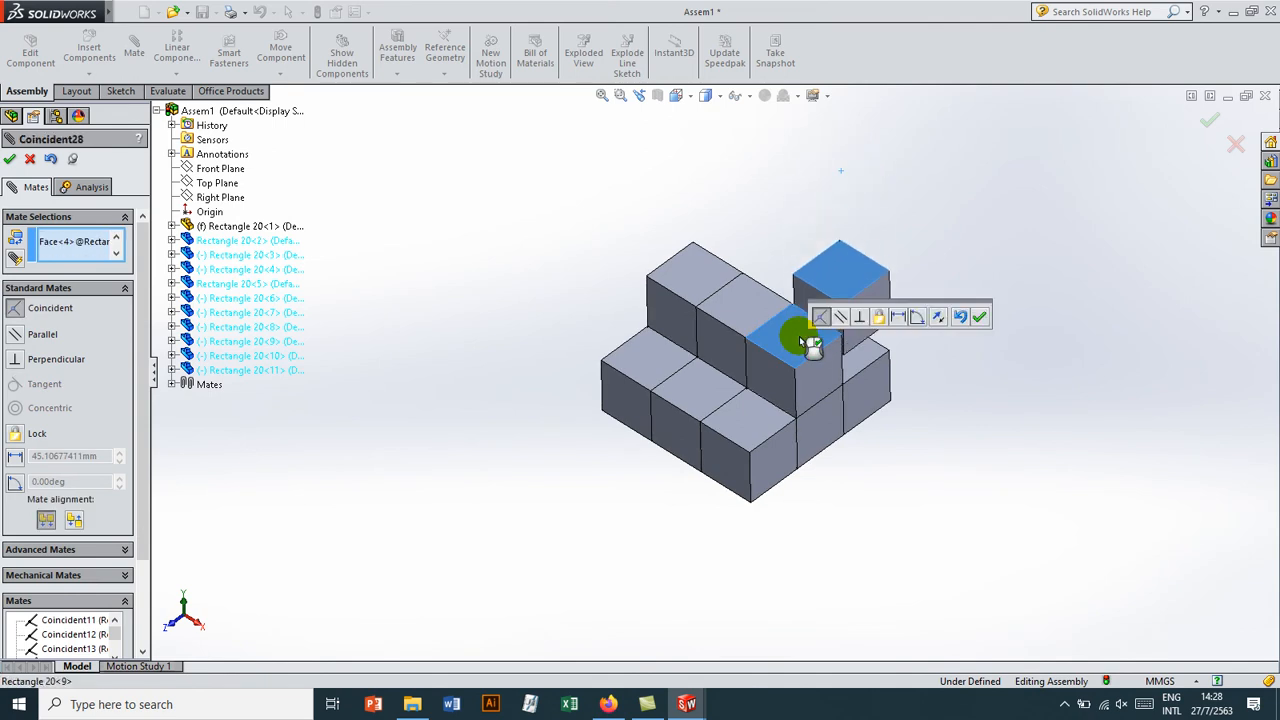
pyautogui.rightClick(808, 337)
# Step: Mate Rectangle 20<11>'s front face to Rectangle 20<9>'s back face and make their outer side faces flush
pyautogui.click(825, 316)
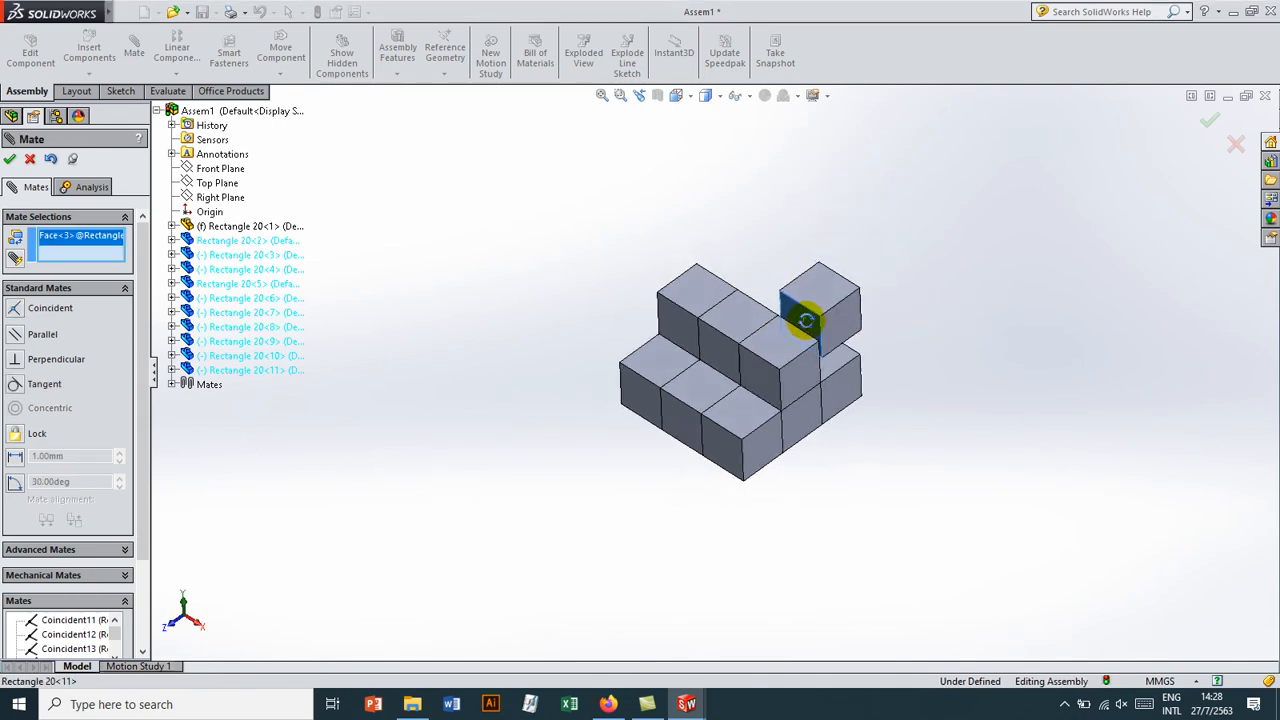
pyautogui.moveTo(825, 316); pyautogui.dragTo(738, 355, button='middle')
pyautogui.click(735, 361)
pyautogui.press('Return')
pyautogui.click(748, 360)
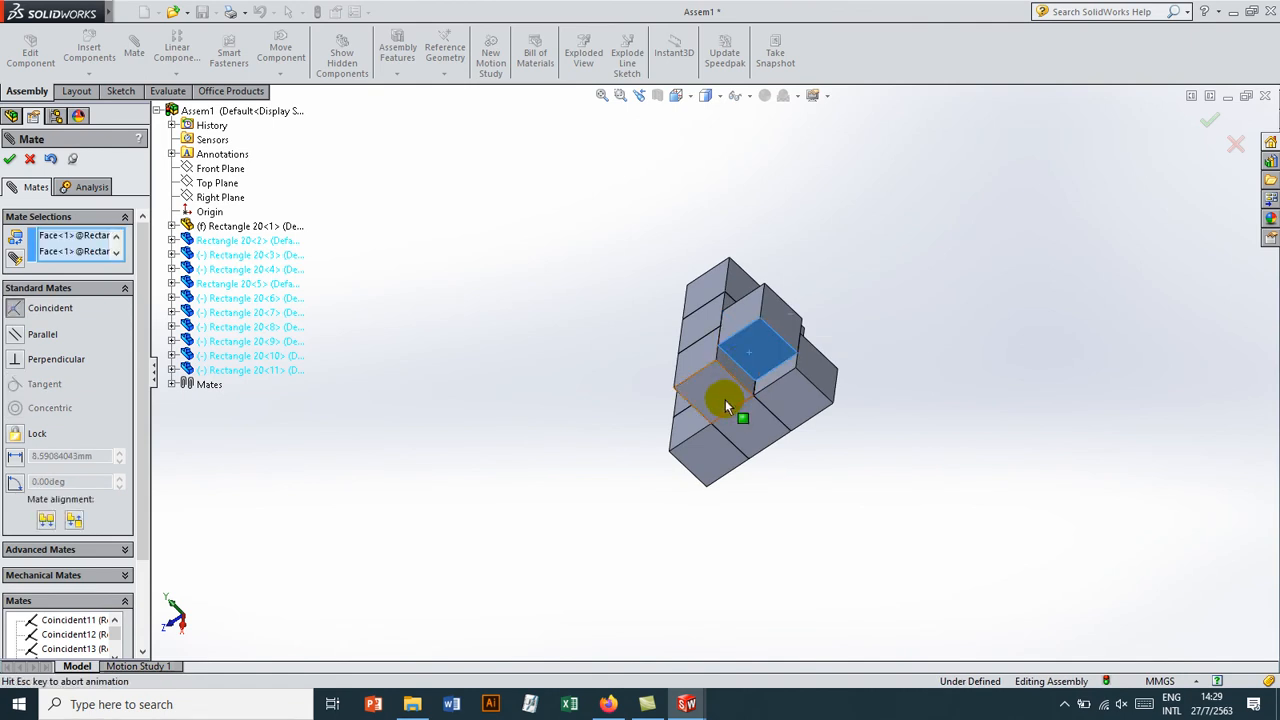
pyautogui.click(727, 403)
pyautogui.press('Return')
# Step: Show the completed block arrangement in the isometric view
pyautogui.scroll(2, 757, 410)
pyautogui.moveTo(757, 410); pyautogui.dragTo(800, 198, button='middle')
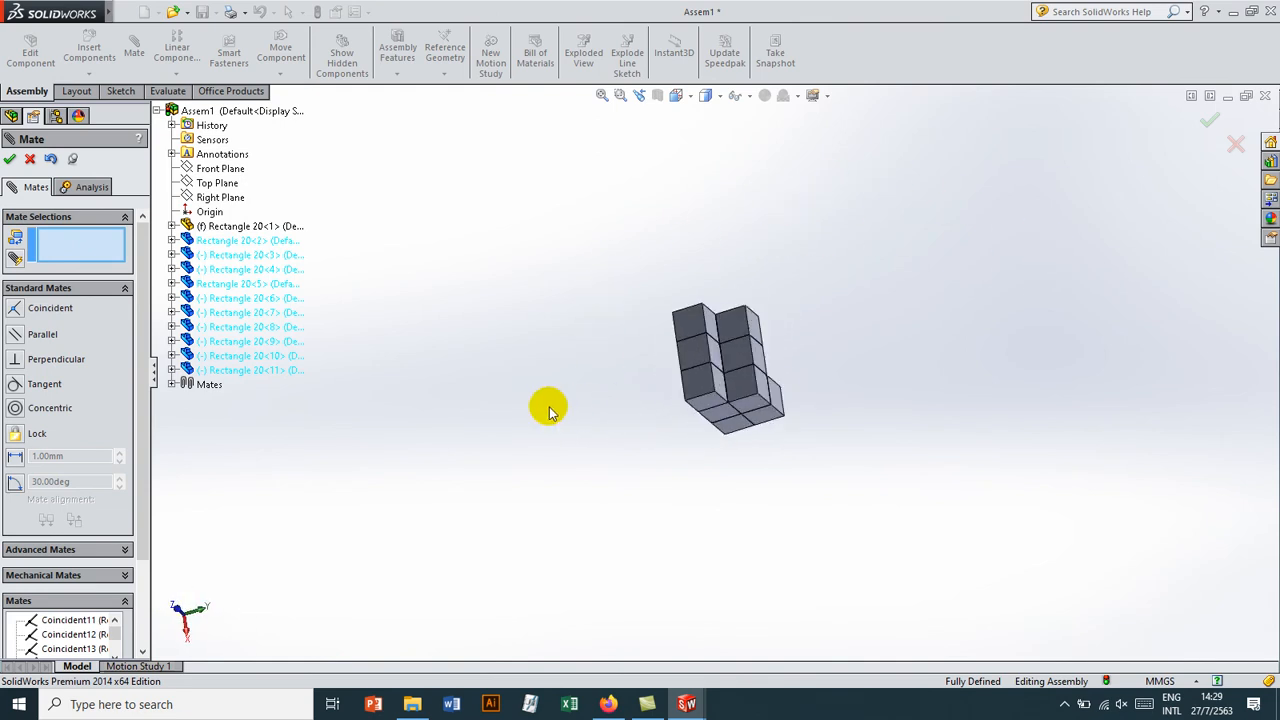
pyautogui.click(676, 95)
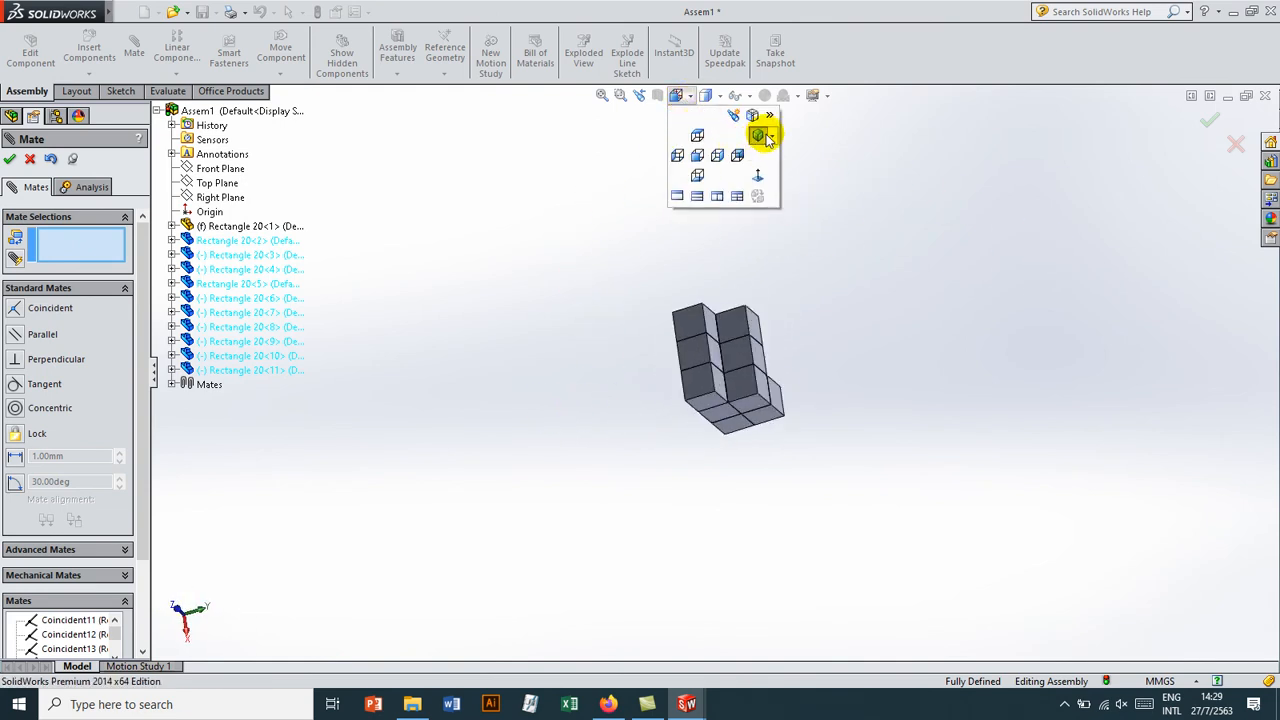
pyautogui.click(759, 136)
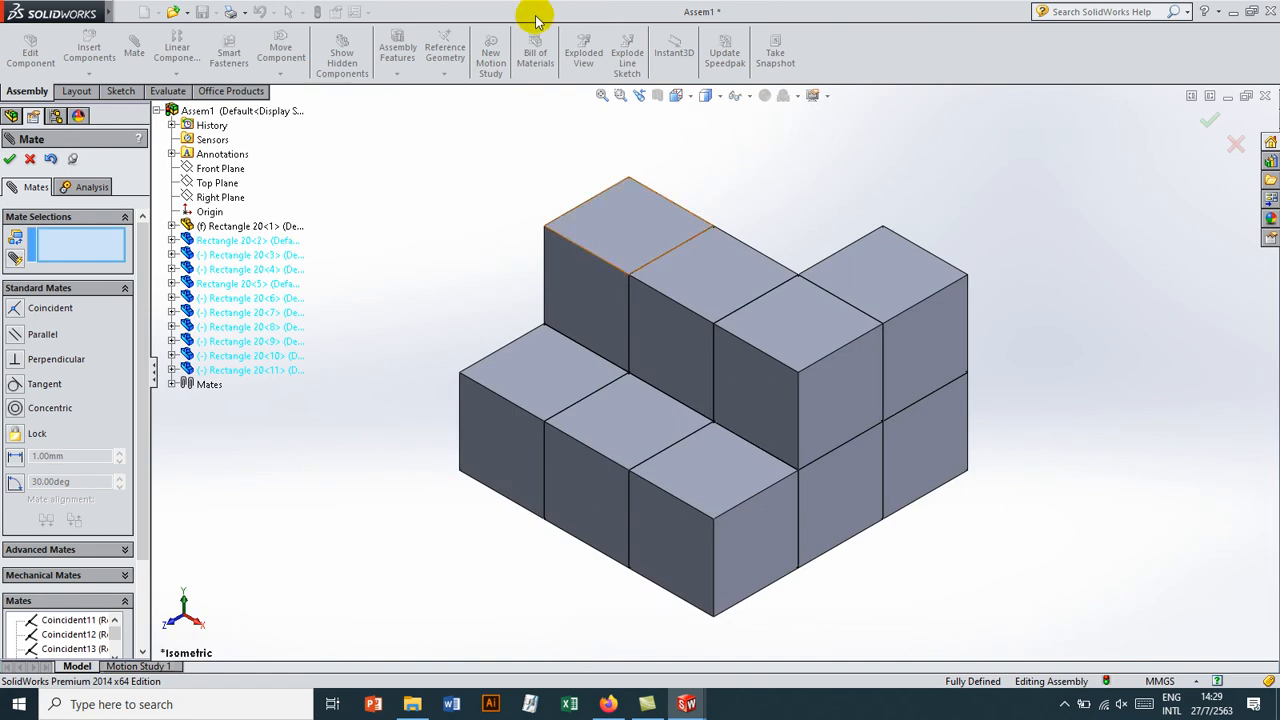
# Step: Leave the Mate command and delete Rectangle 20<2> and Rectangle 20<5> from the assembly
pyautogui.press('f')
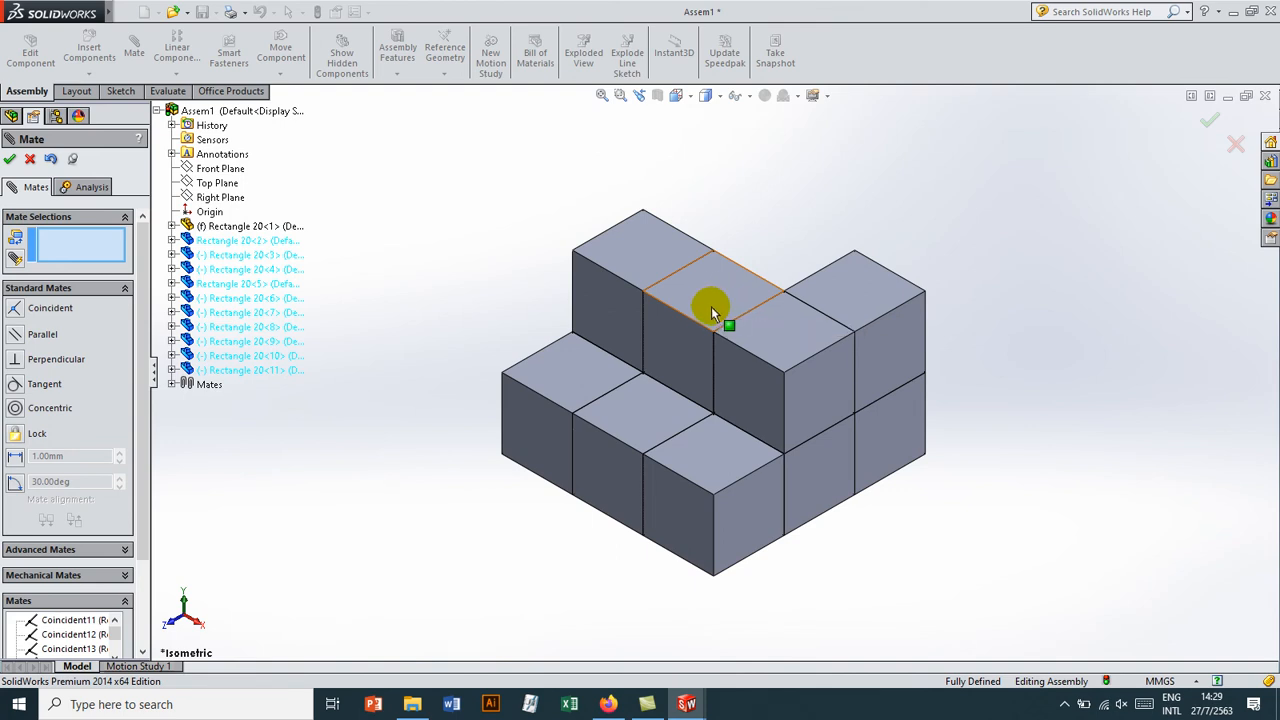
pyautogui.click(645, 252)
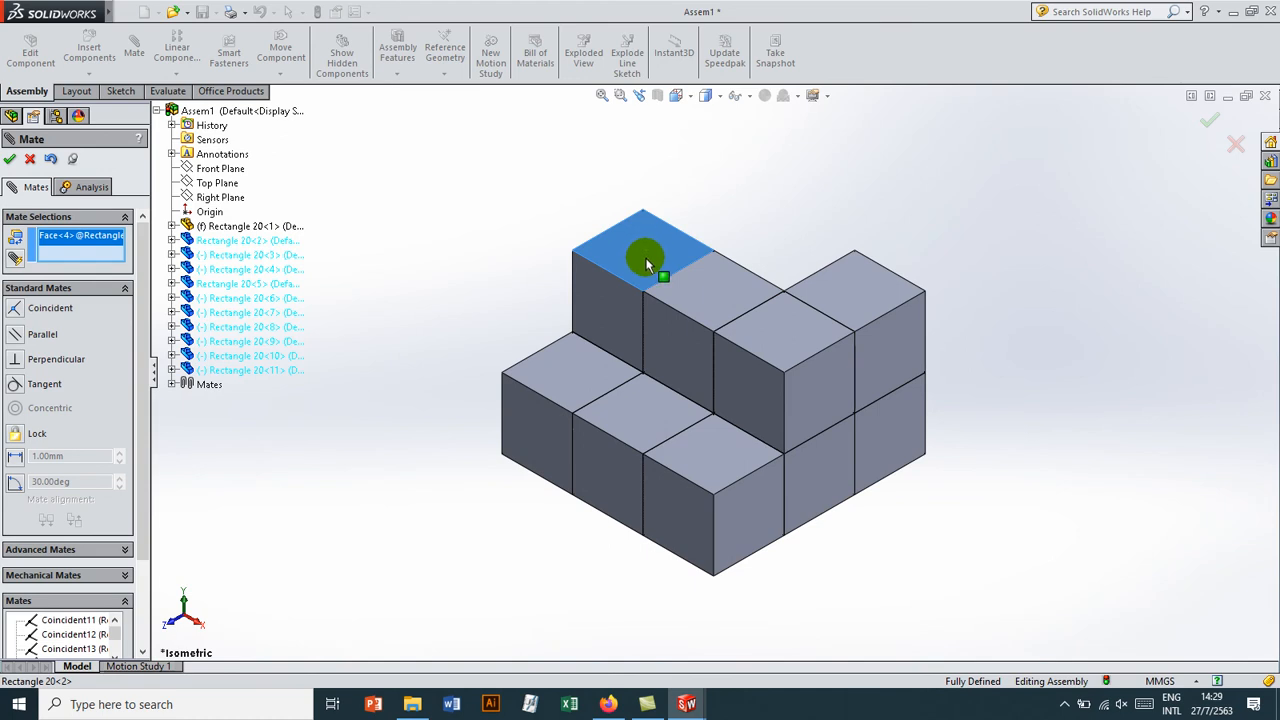
pyautogui.click(30, 160)
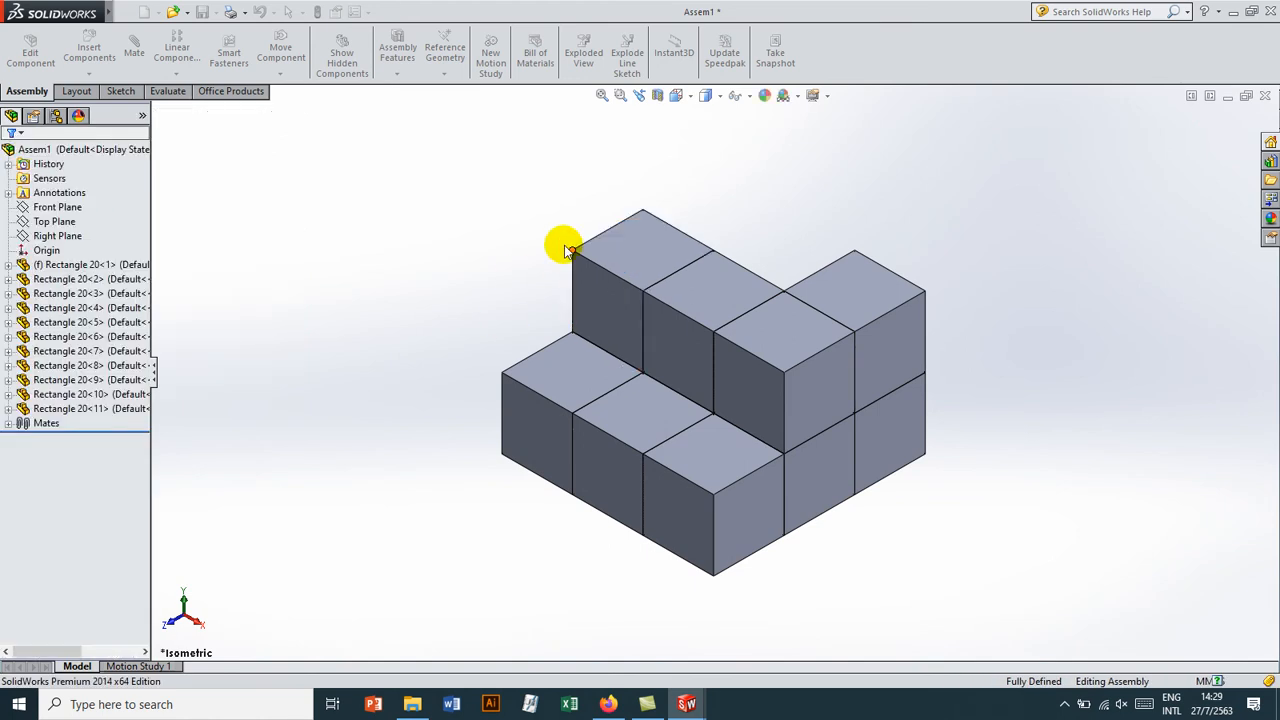
pyautogui.click(651, 270)
pyautogui.press('Delete')
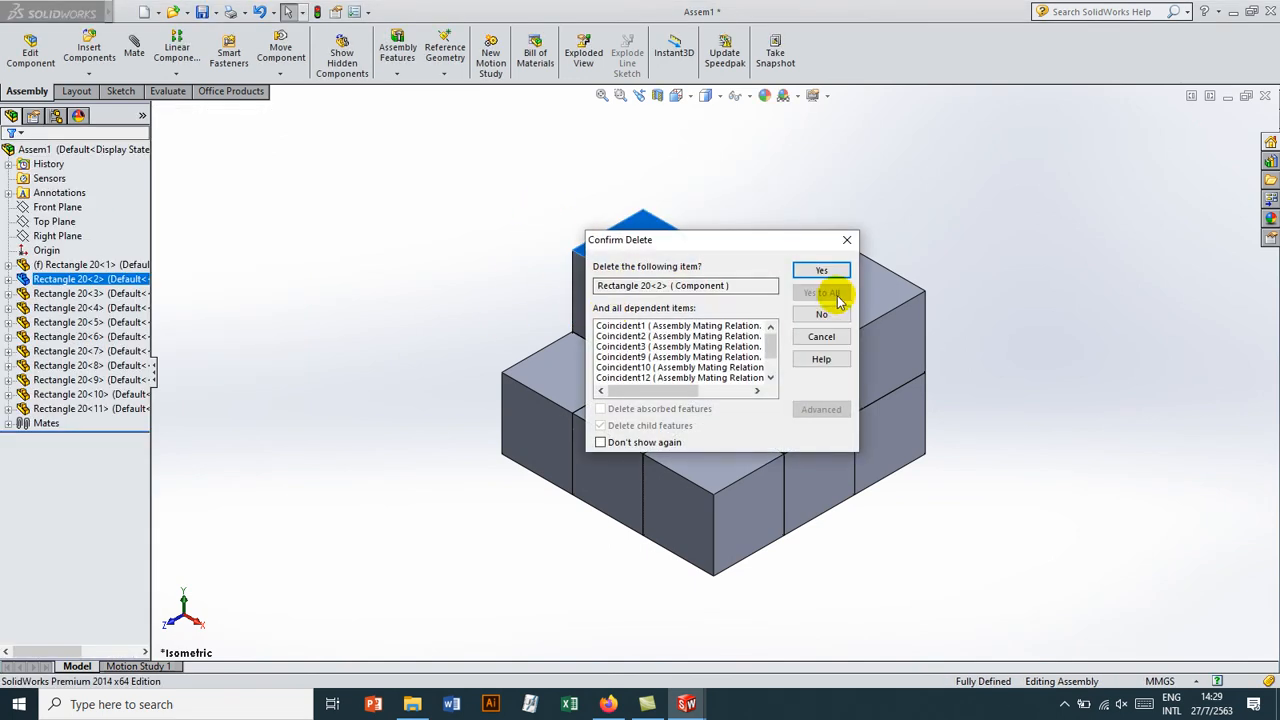
pyautogui.click(820, 273)
pyautogui.click(614, 338)
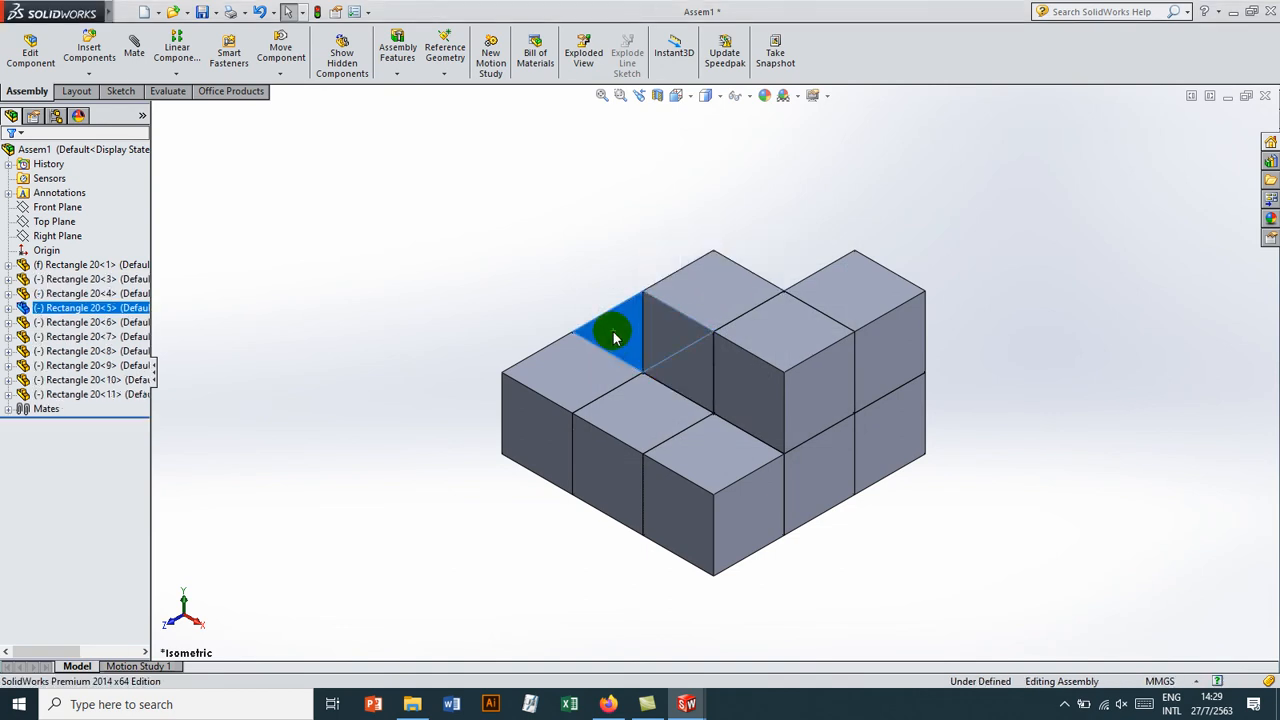
pyautogui.press('Delete')
pyautogui.click(818, 273)
# Step: Delete the cubes Rectangle 20<1> and Rectangle 20<3> from the front of the lower tier
pyautogui.click(583, 369)
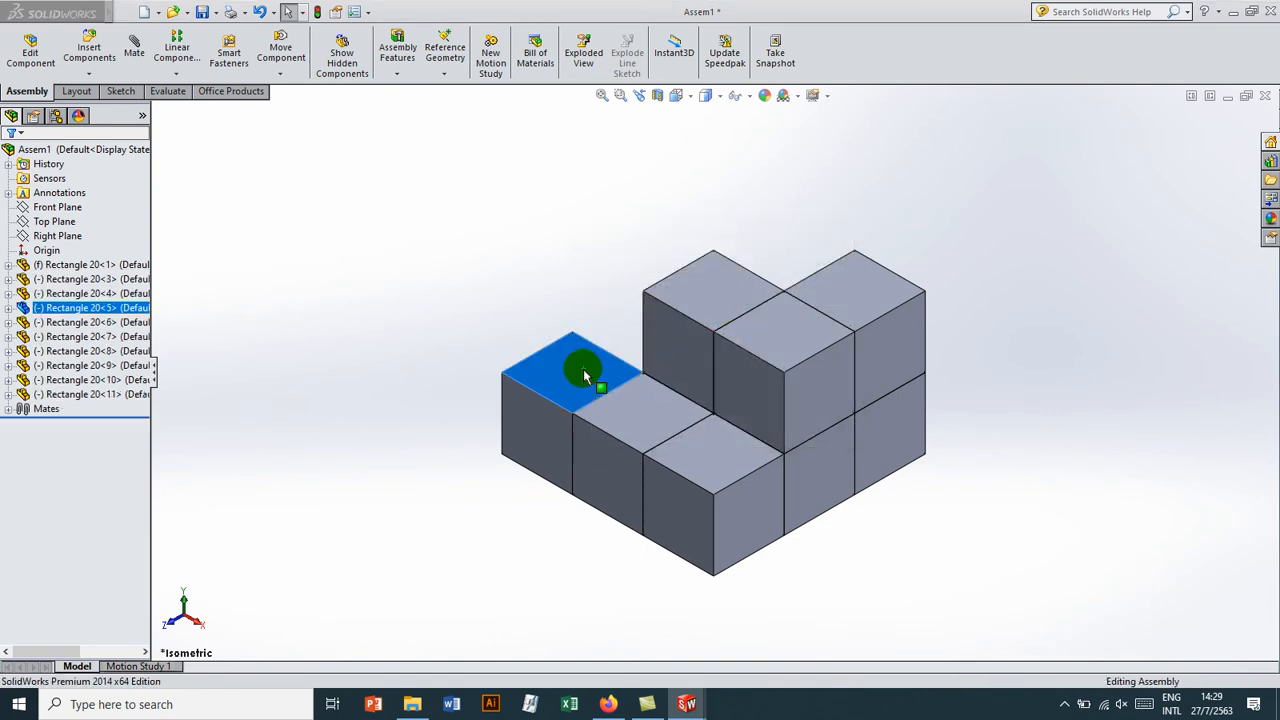
pyautogui.press('Delete')
pyautogui.click(822, 280)
pyautogui.click(629, 405)
pyautogui.press('Delete')
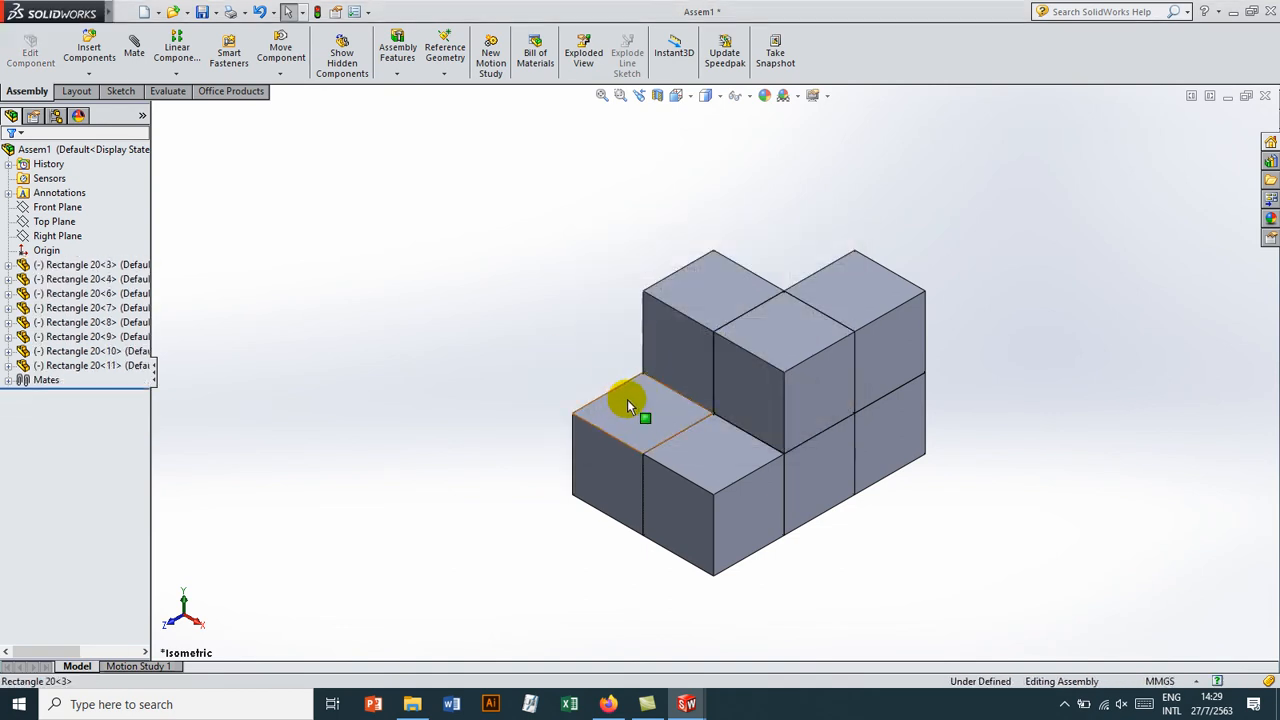
pyautogui.click(820, 272)
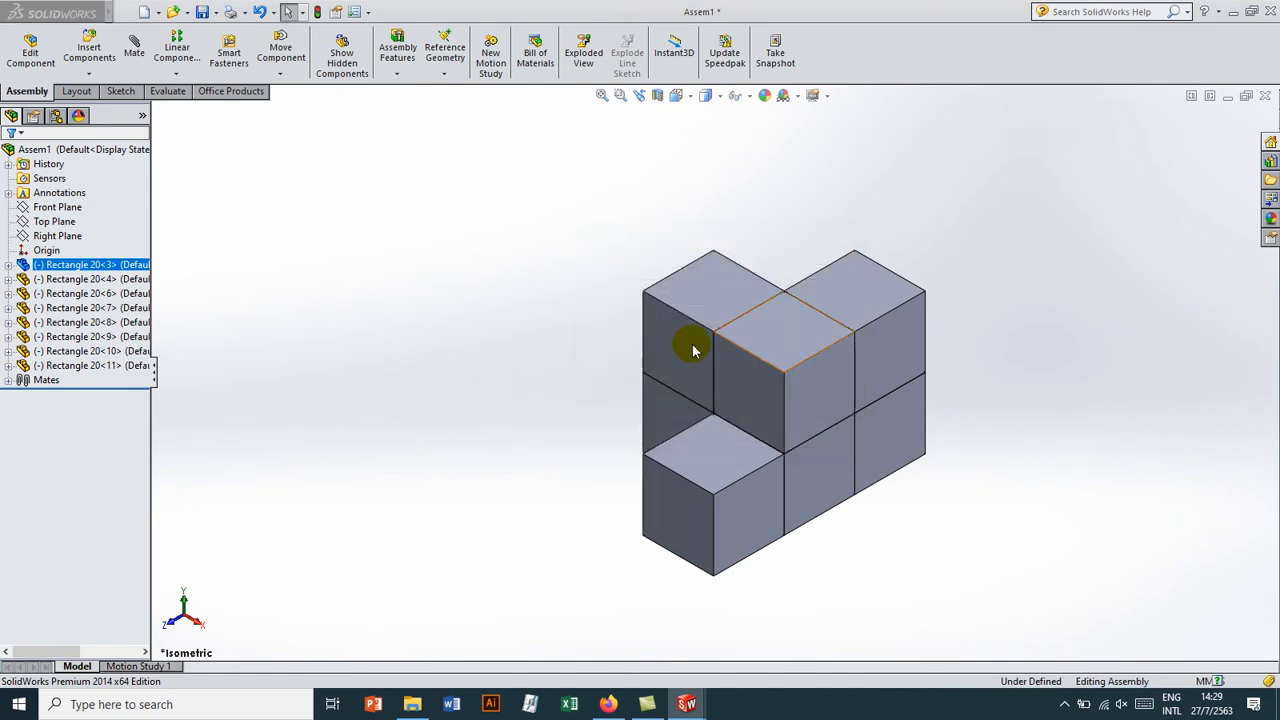
# Step: Delete Rectangle 20<6> from the upper tier and Rectangle 20<8> beneath it, leaving a single-width row
pyautogui.click(690, 347)
pyautogui.press('Delete')
pyautogui.click(812, 272)
pyautogui.click(651, 405)
pyautogui.rightClick(655, 407)
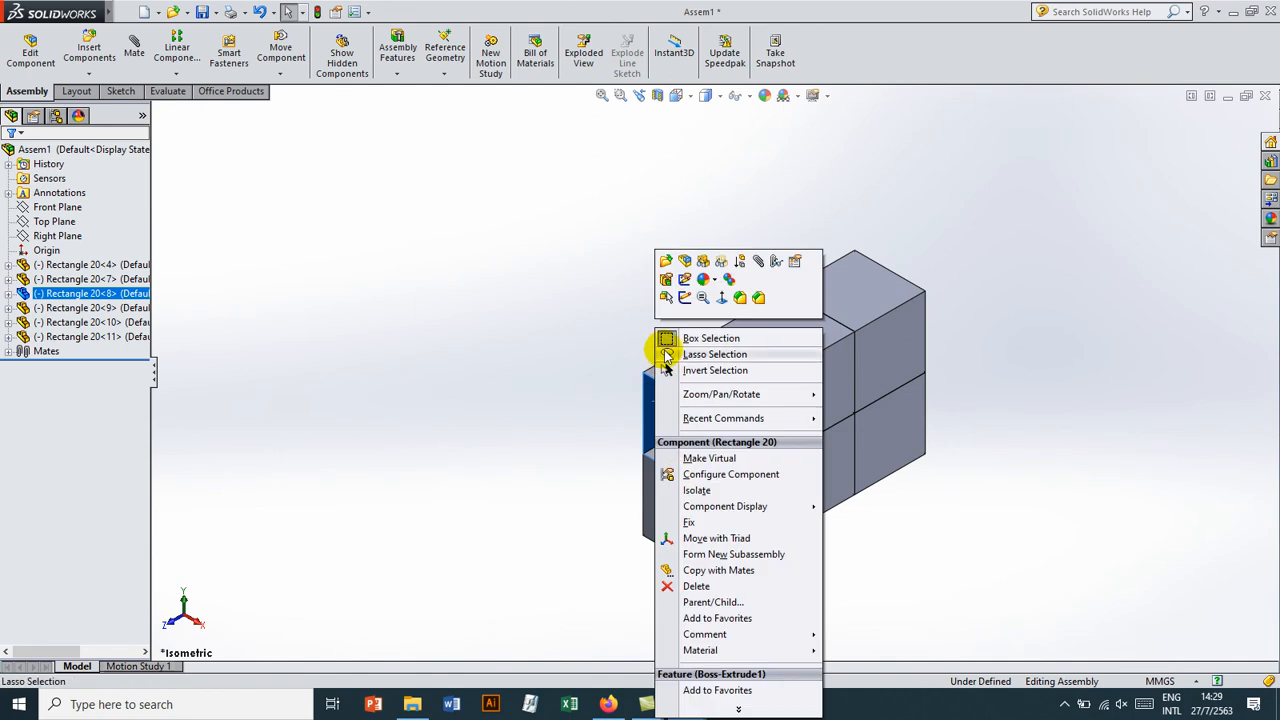
pyautogui.click(700, 588)
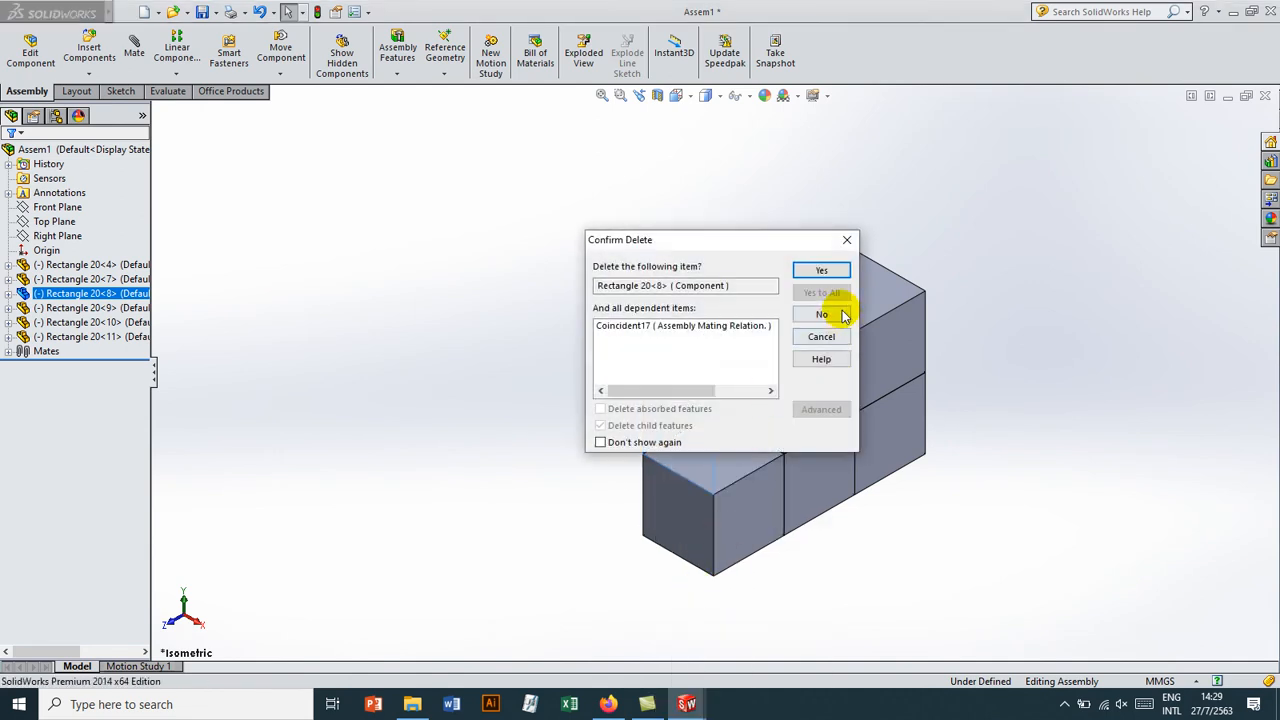
pyautogui.click(821, 273)
# Step: Copy an upper-tier cube and place the copy loose beyond the back end of the row
pyautogui.moveTo(914, 391); pyautogui.dragTo(794, 393, button='middle')
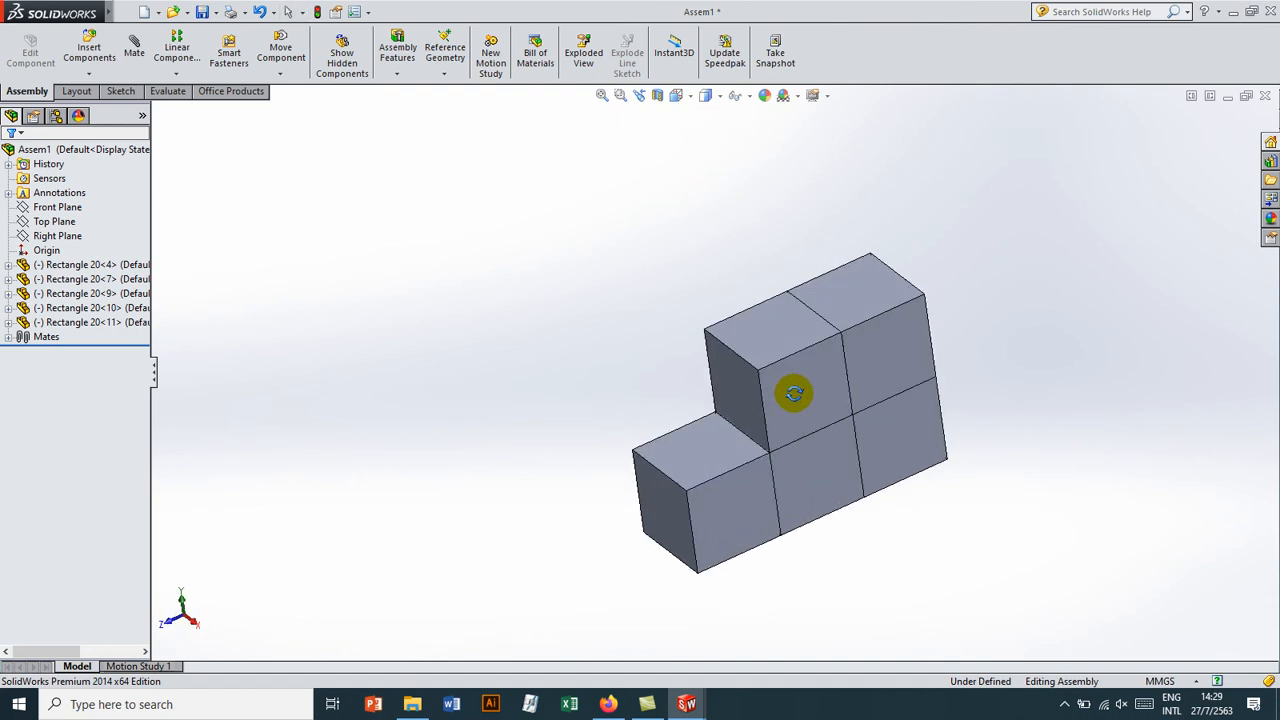
pyautogui.click(800, 392)
pyautogui.keyDown('ctrl'); pyautogui.moveTo(801, 387); pyautogui.dragTo(1035, 343); pyautogui.keyUp('ctrl')
pyautogui.click(980, 477)
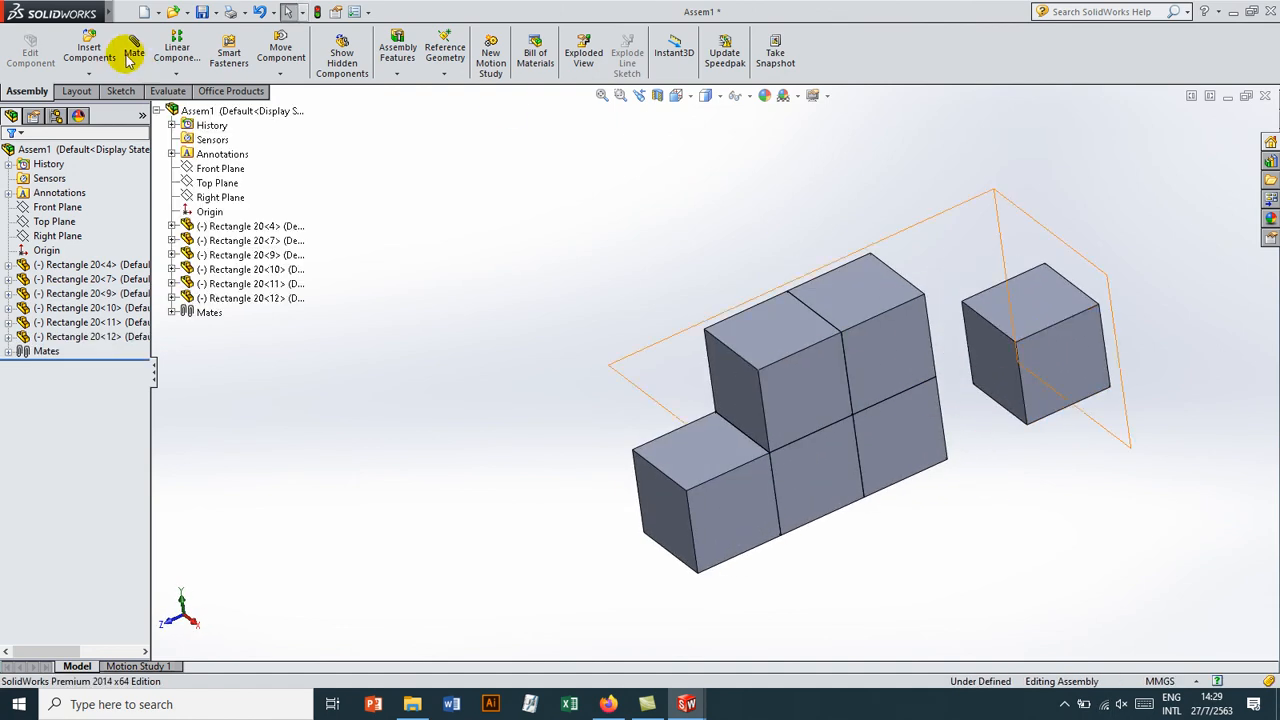
# Step: Add coincident mates making Rectangle 20<12>'s outer side face flush with Rectangle 20<10>'s and its top flush with Rectangle 20<4>'s
pyautogui.press('m')
pyautogui.click(1037, 368)
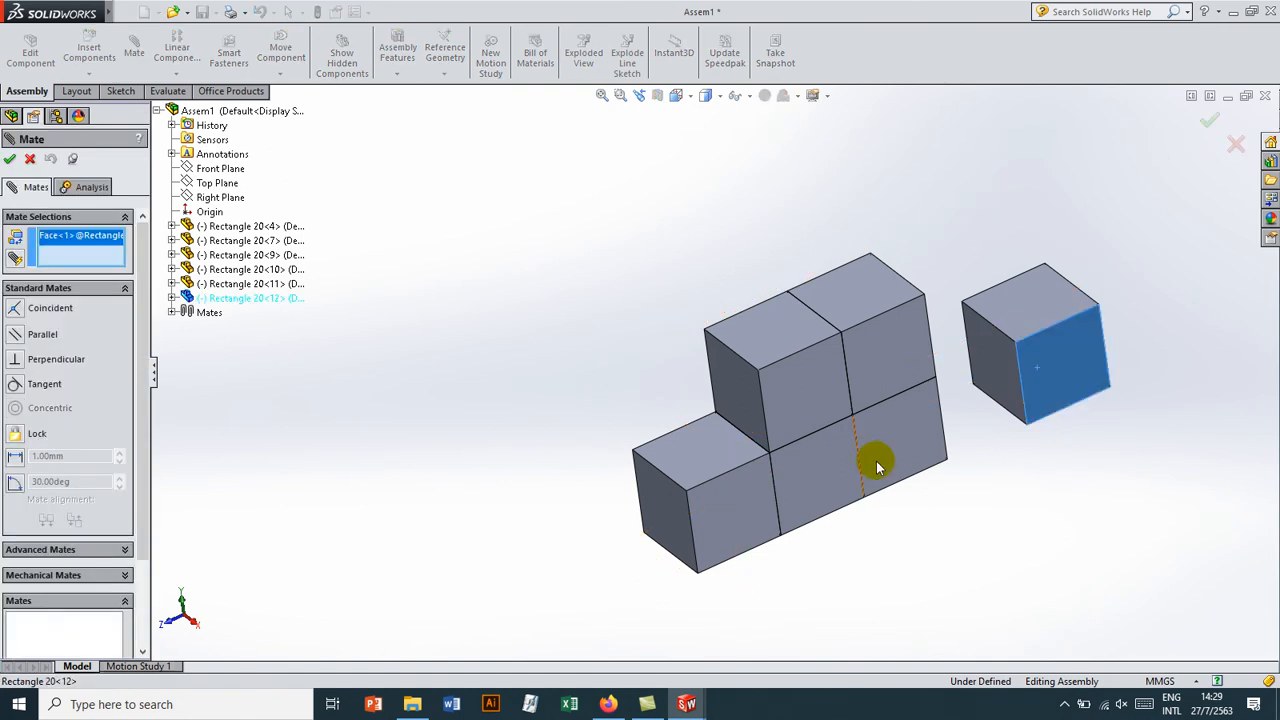
pyautogui.click(895, 446)
pyautogui.click(946, 469)
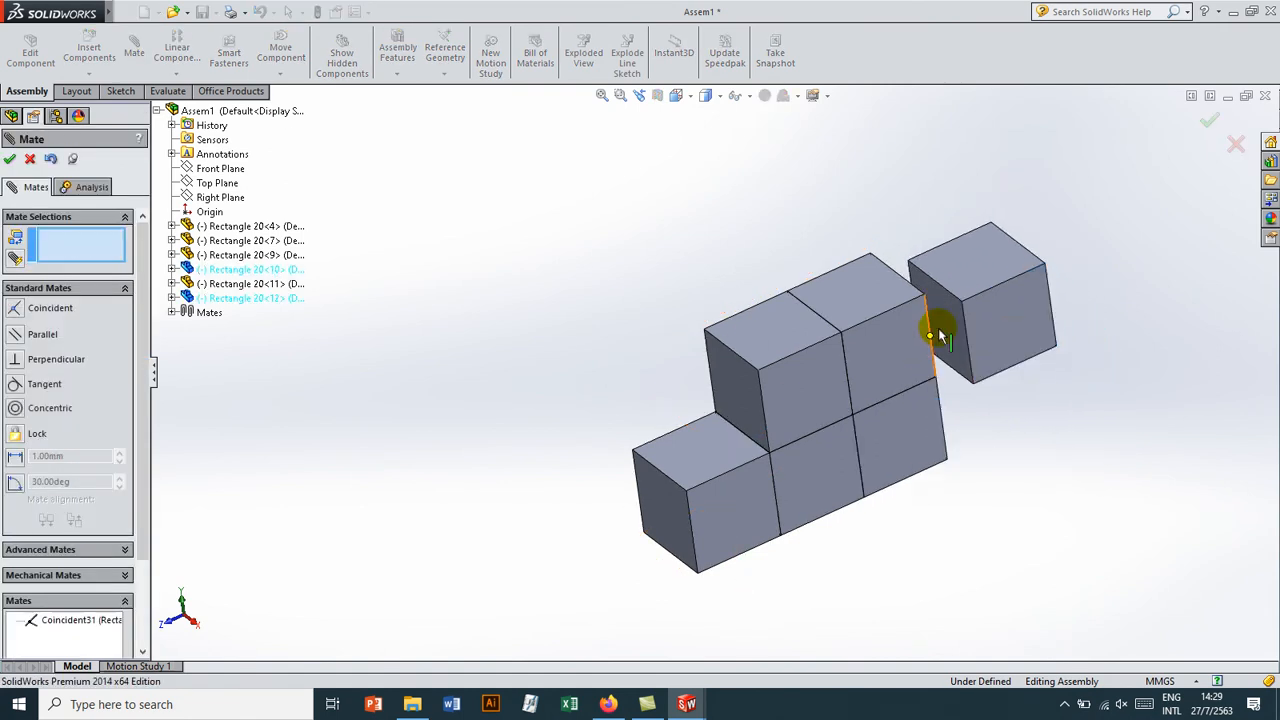
pyautogui.click(981, 272)
pyautogui.click(707, 441)
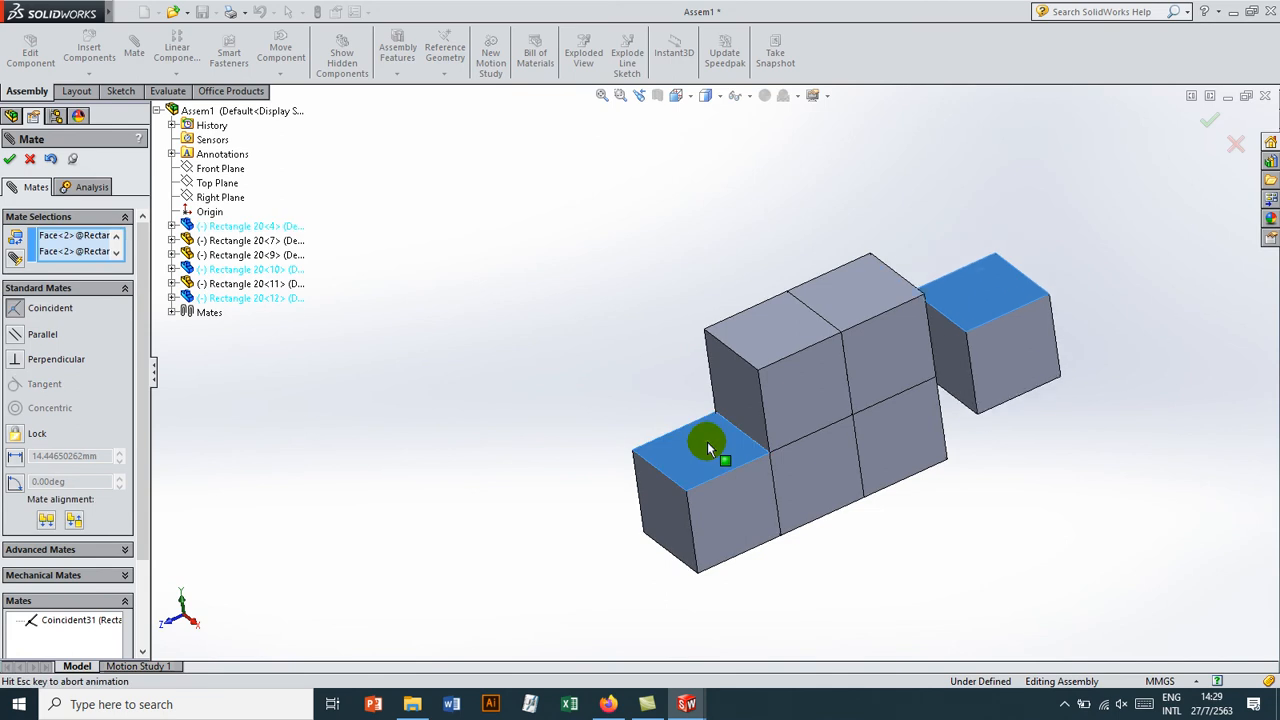
pyautogui.click(888, 463)
# Step: Mate Rectangle 20<12>'s front face to the back face of Rectangle 20<10> in the lower tier and finish mating
pyautogui.click(955, 393)
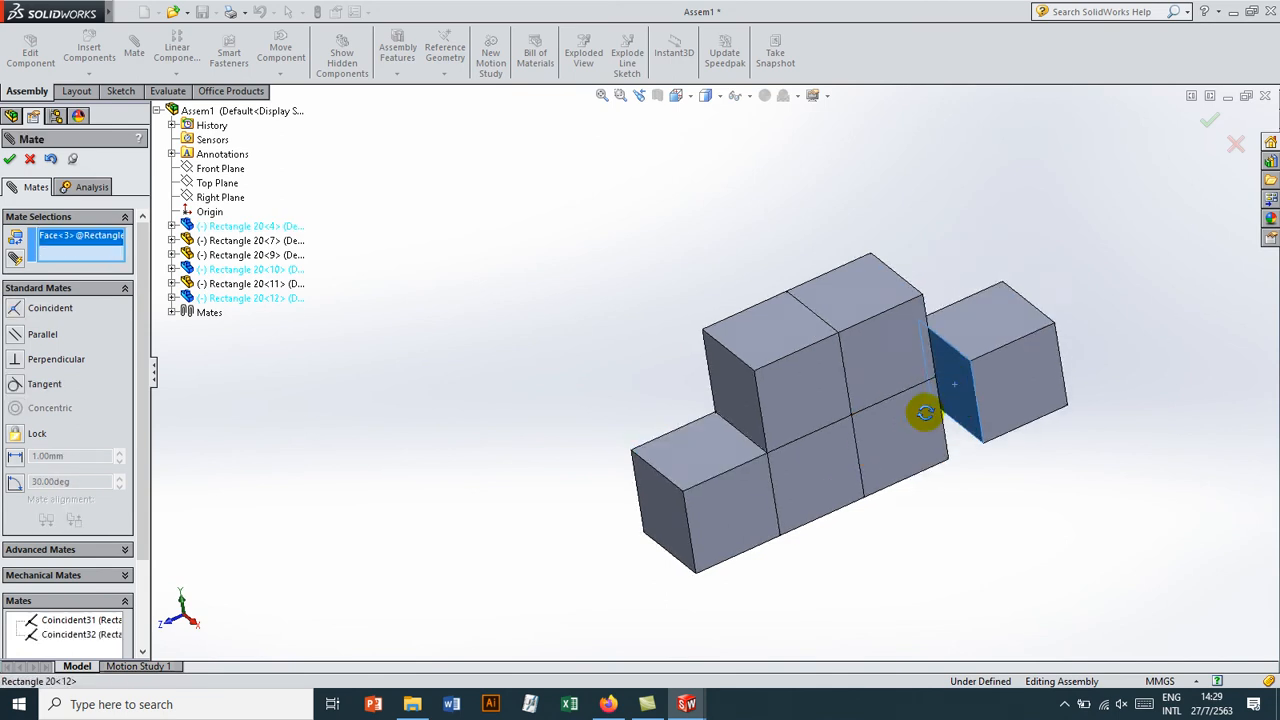
pyautogui.moveTo(943, 394); pyautogui.dragTo(883, 474, button='middle')
pyautogui.click(928, 410)
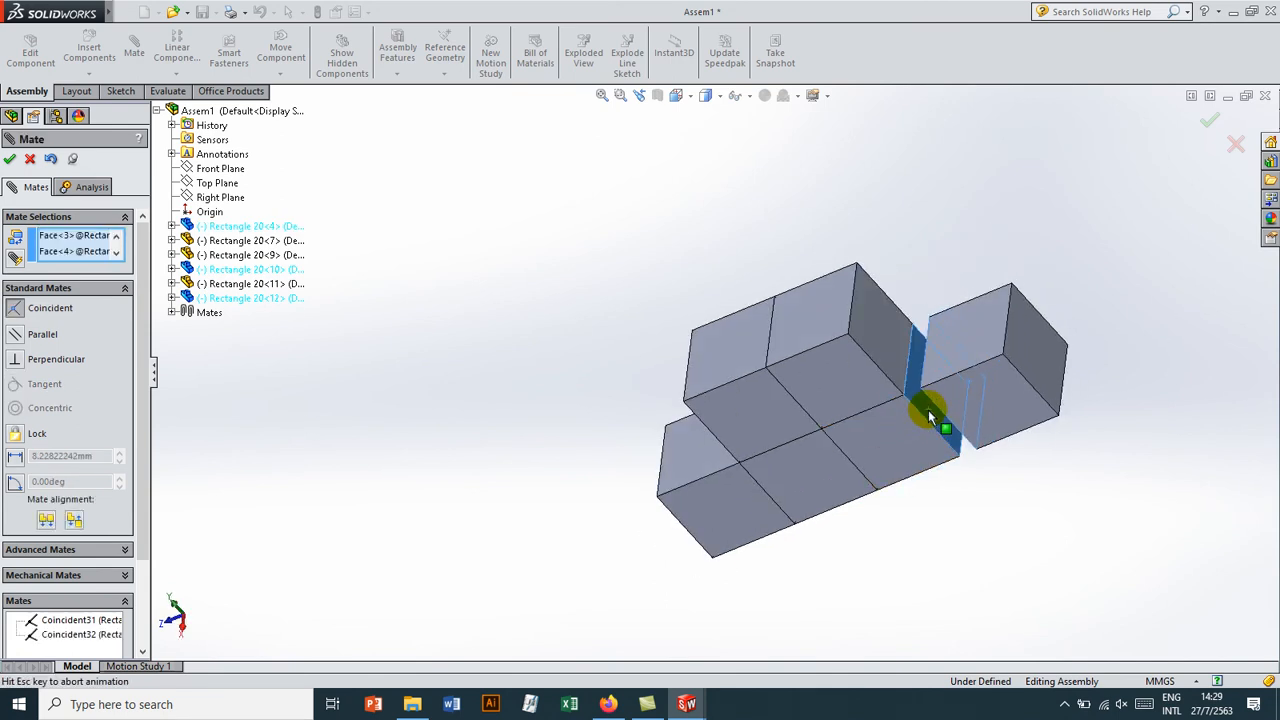
pyautogui.rightClick(928, 410)
pyautogui.moveTo(962, 377); pyautogui.dragTo(920, 366, button='middle')
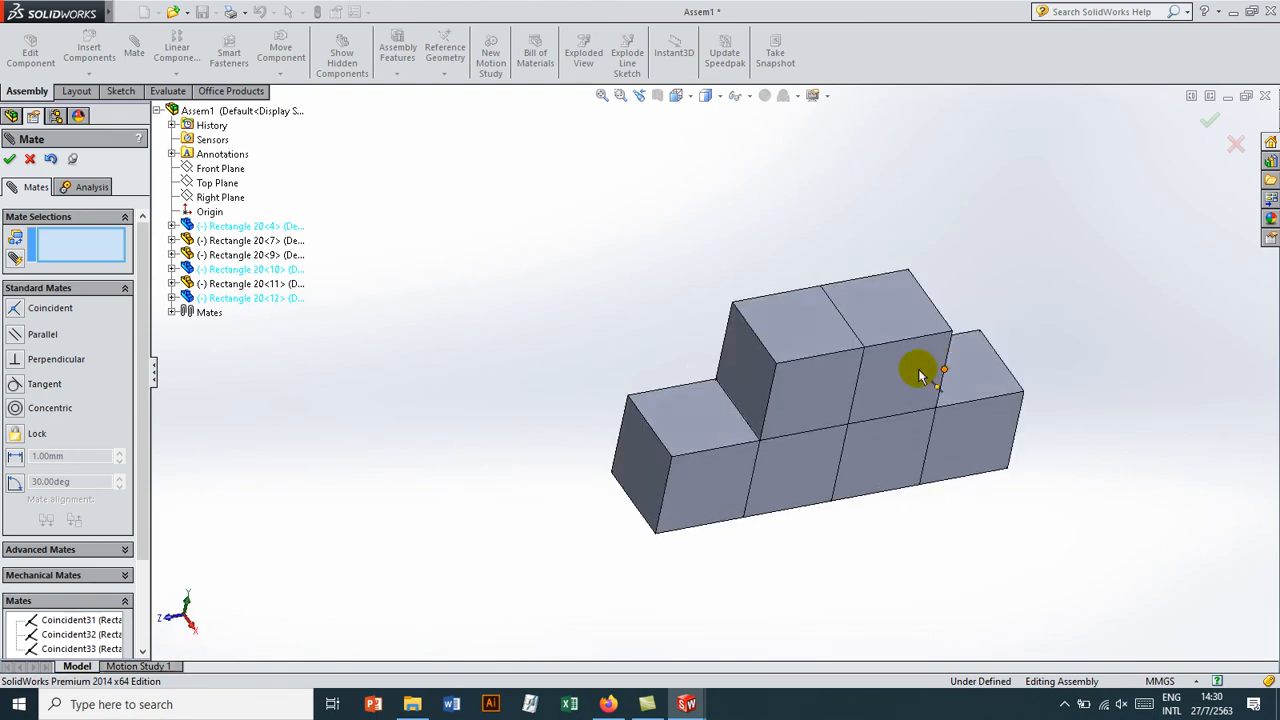
pyautogui.click(11, 160)
# Step: Pull the cube pairs apart and add a coincident mate between the outer side faces of Rectangle 20<10> and Rectangle 20<7>
pyautogui.moveTo(870, 338); pyautogui.dragTo(768, 128)
pyautogui.click(849, 343)
pyautogui.press('Escape')
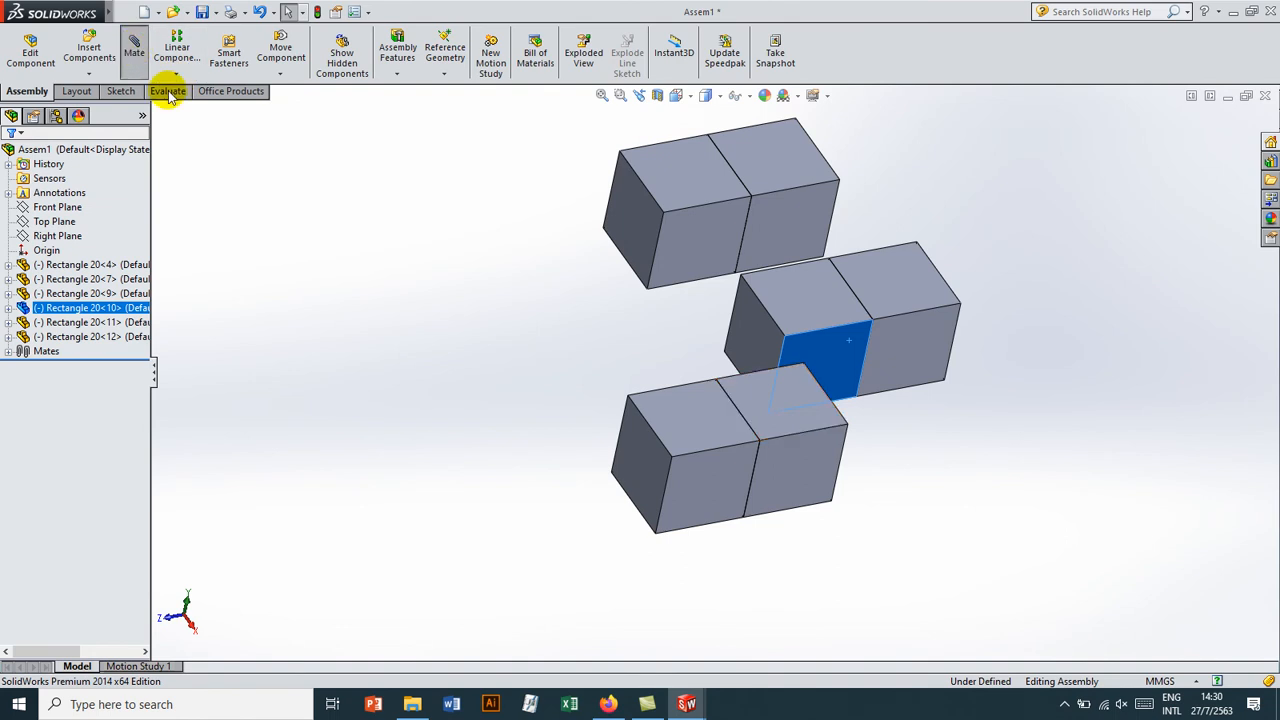
pyautogui.click(134, 50)
pyautogui.click(804, 485)
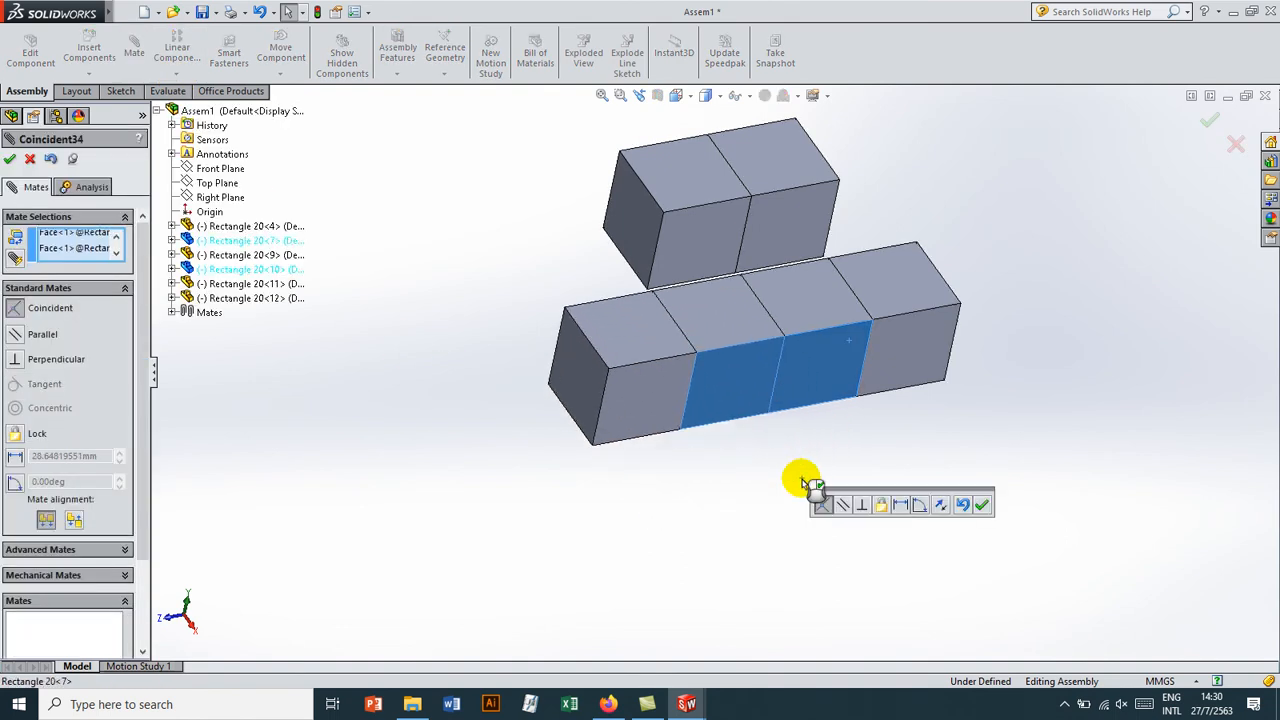
pyautogui.press('Return')
# Step: Mate Rectangle 20<11>'s outer side face flush with Rectangle 20<10>'s and its bottom face onto the top of the lower row
pyautogui.click(785, 239)
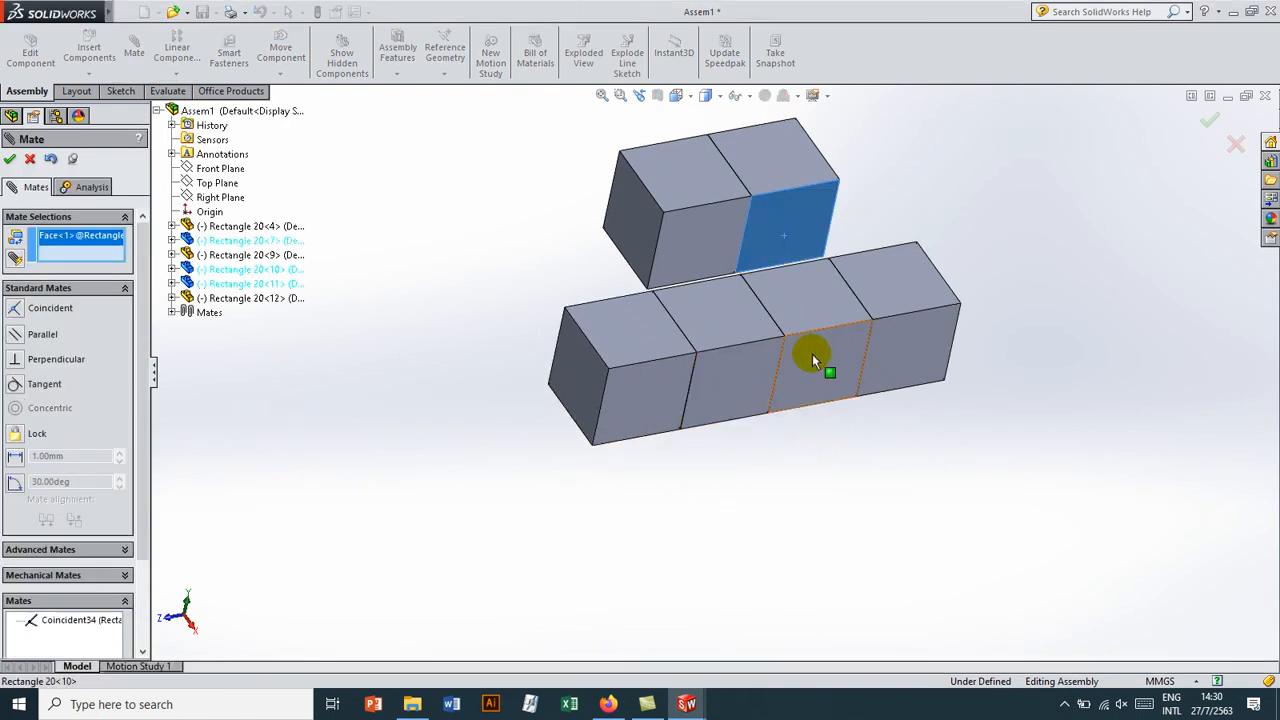
pyautogui.click(812, 360)
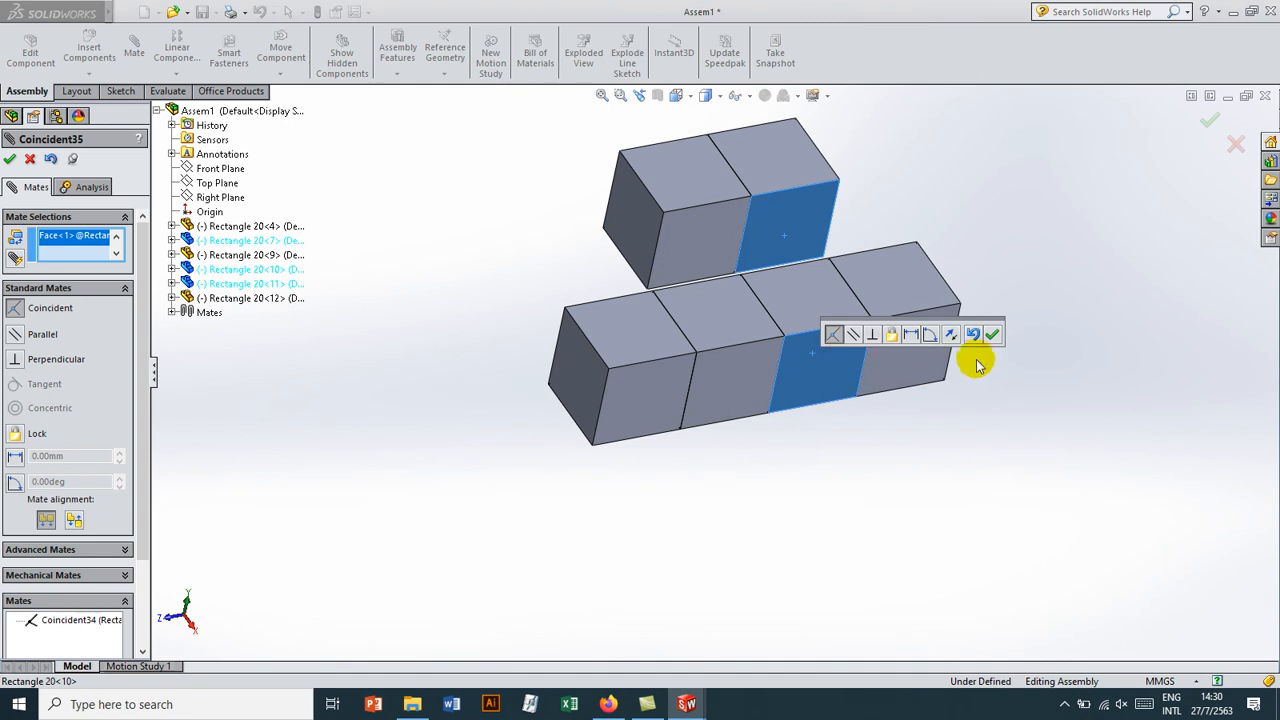
pyautogui.press('Return')
pyautogui.moveTo(874, 397); pyautogui.dragTo(893, 248, button='middle')
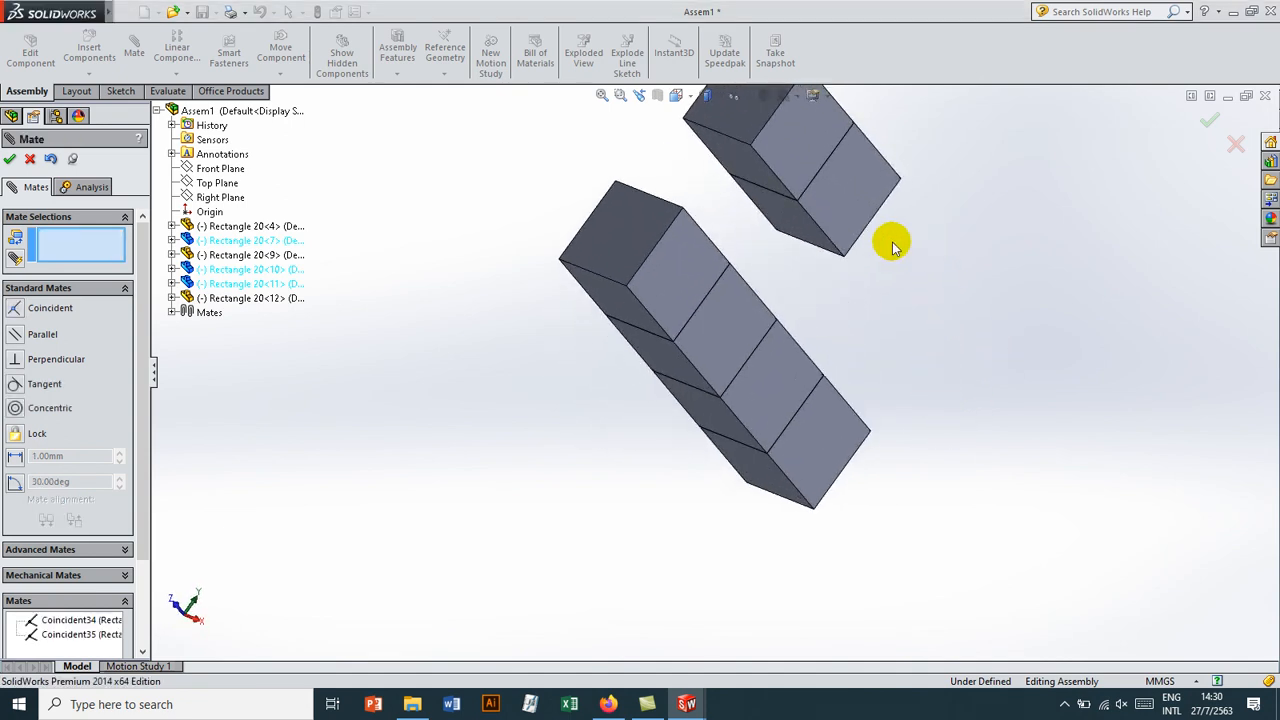
pyautogui.click(812, 244)
pyautogui.moveTo(846, 286); pyautogui.dragTo(756, 352, button='middle')
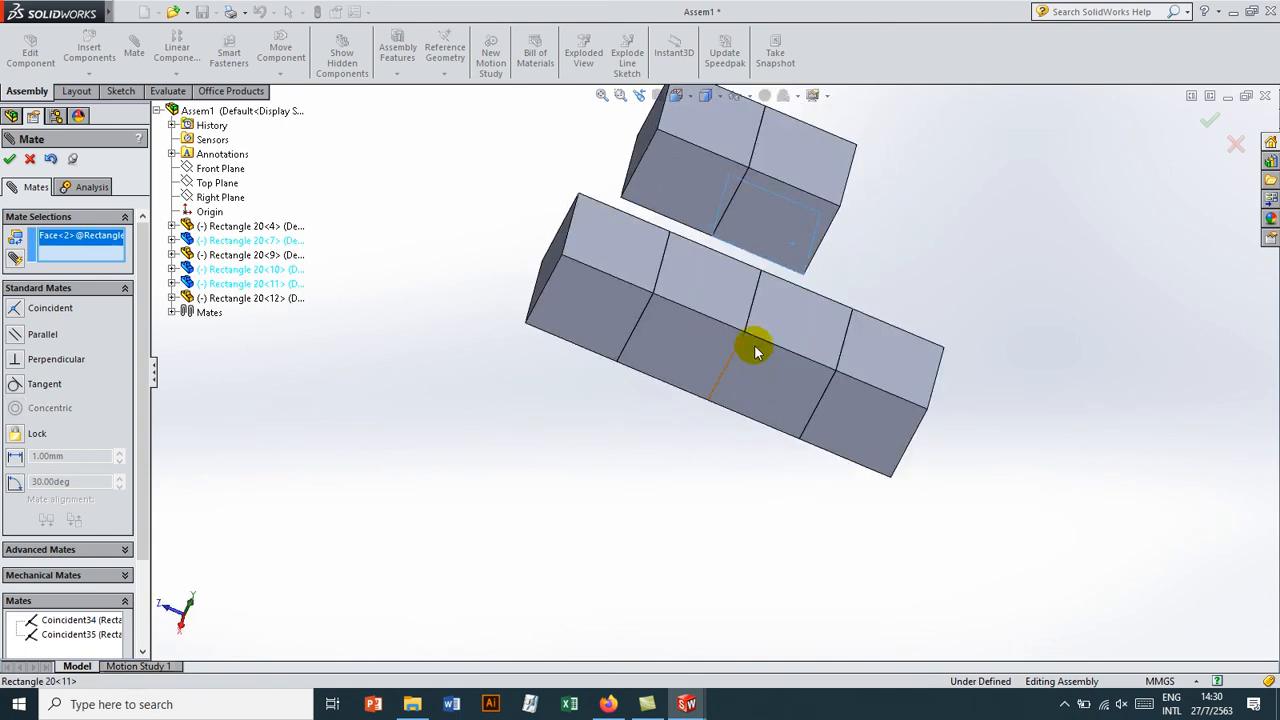
pyautogui.click(725, 291)
pyautogui.press('Return')
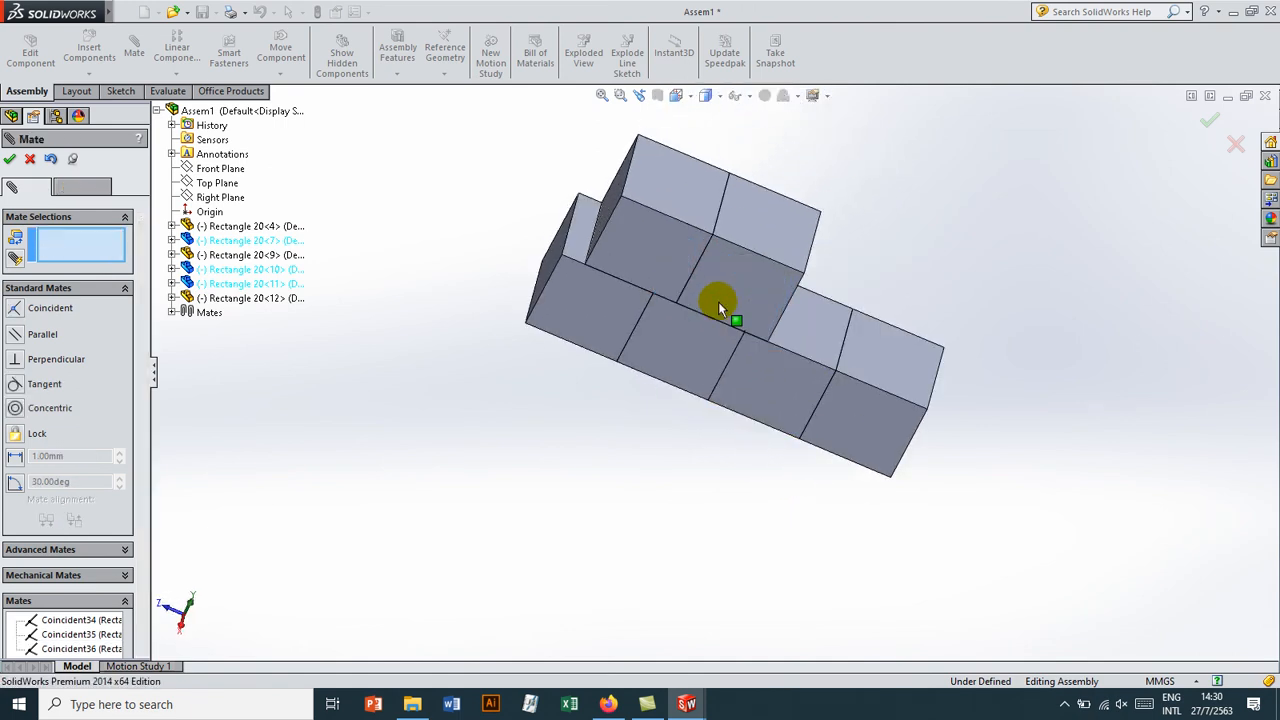
# Step: Mate the front end face of the upper pair flush with the front of Rectangle 20<7> and finish mating in the isometric view
pyautogui.moveTo(790, 390); pyautogui.dragTo(690, 122, button='middle')
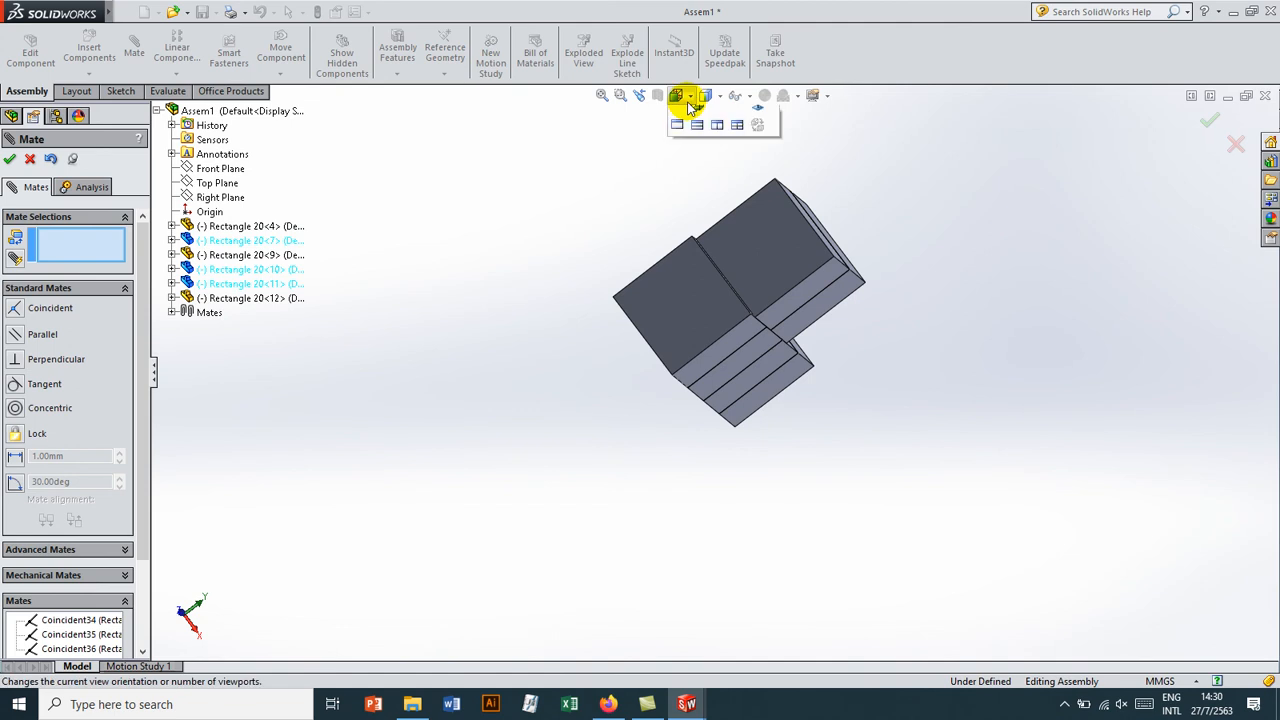
pyautogui.click(686, 100)
pyautogui.click(757, 136)
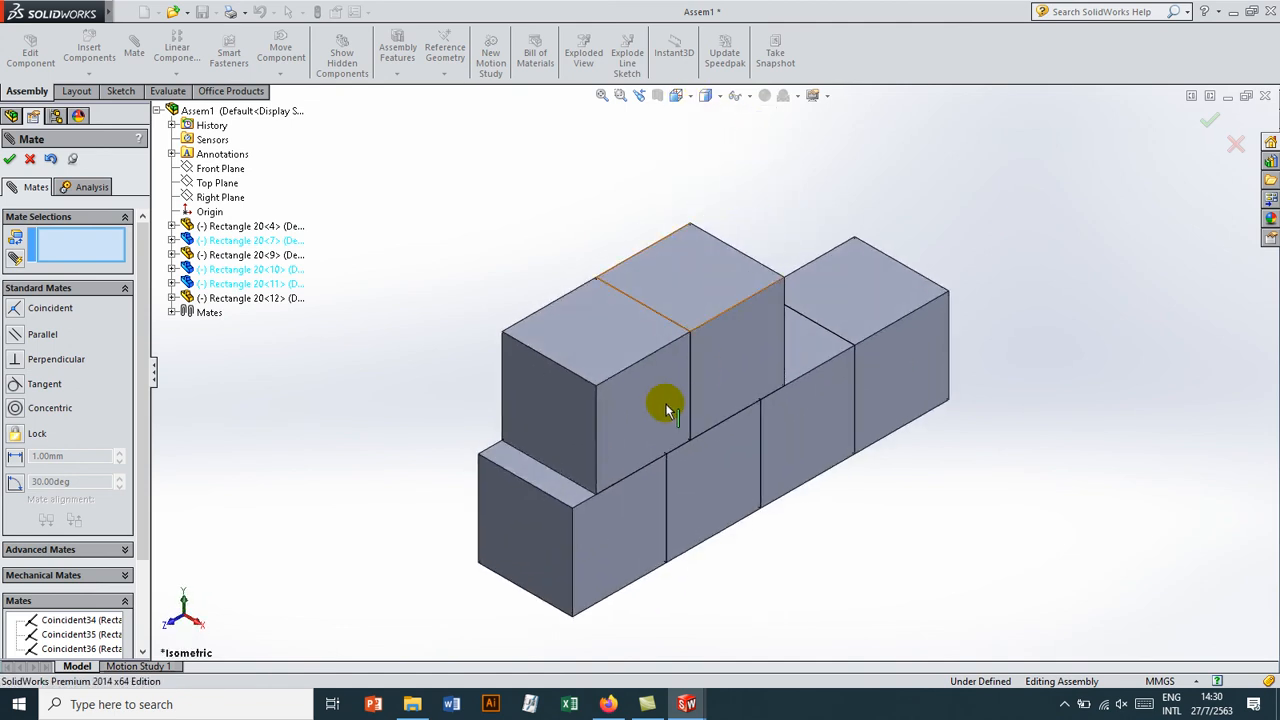
pyautogui.scroll(-5, 660, 430)
pyautogui.click(685, 409)
pyautogui.keyDown('ctrl'); pyautogui.moveTo(869, 330); pyautogui.dragTo(1027, 262, button='middle'); pyautogui.keyUp('ctrl')
pyautogui.moveTo(1027, 262); pyautogui.dragTo(1086, 228)
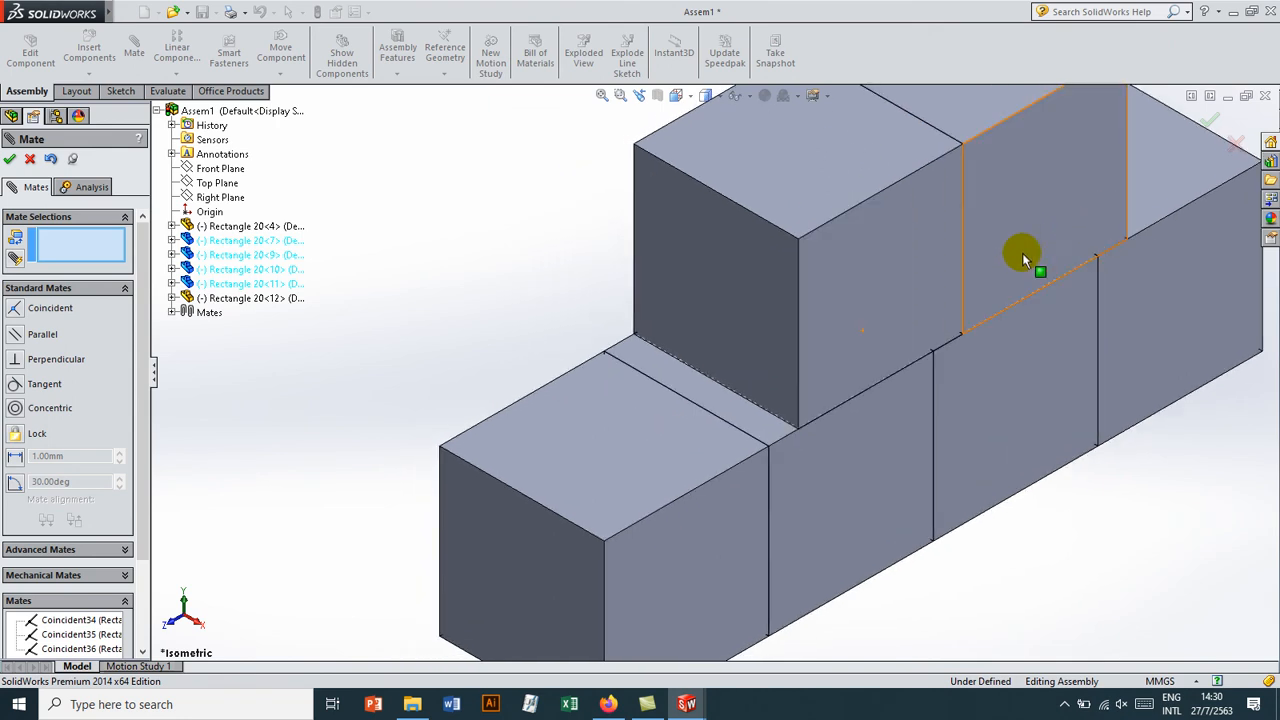
pyautogui.click(744, 379)
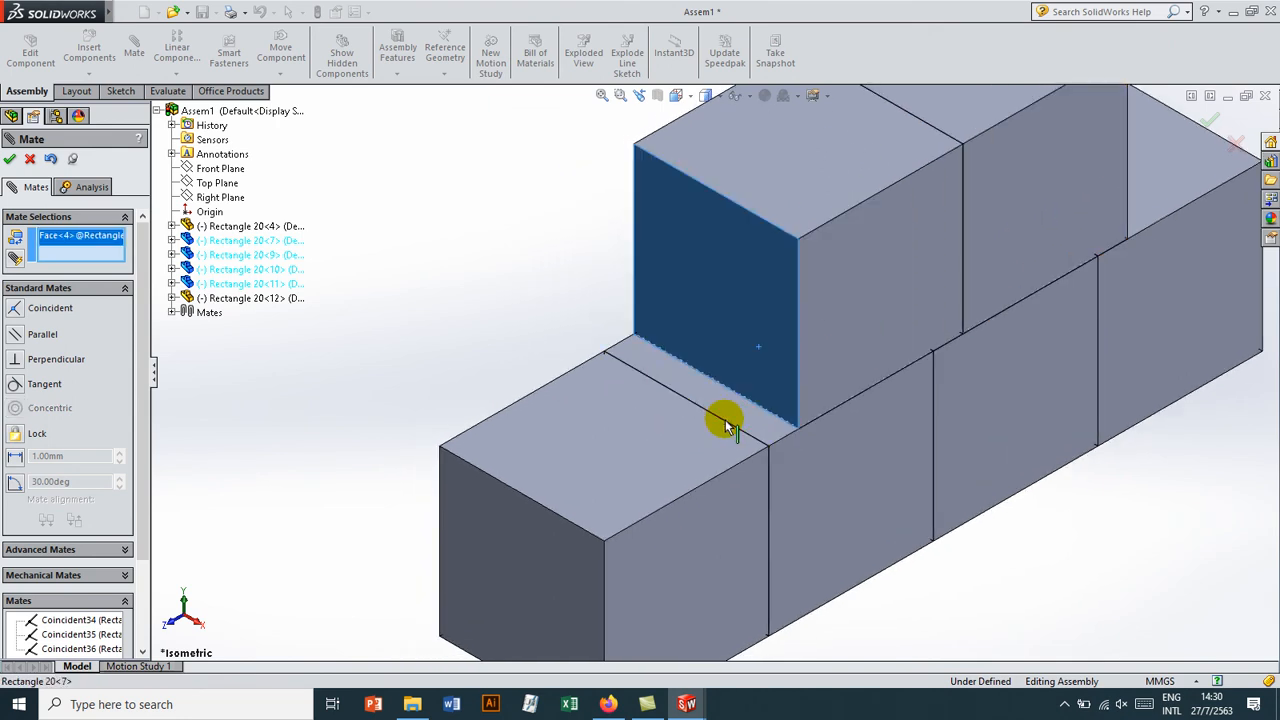
pyautogui.click(725, 419)
pyautogui.press('Return')
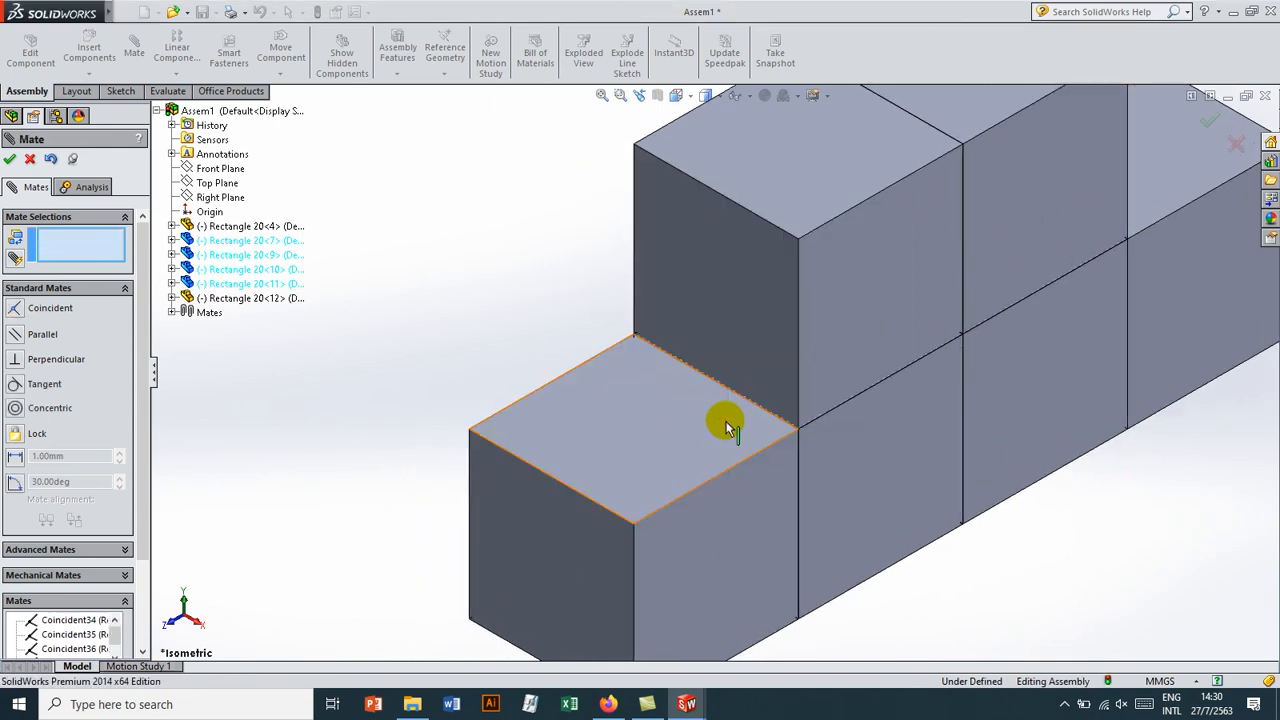
pyautogui.scroll(5, 730, 480)
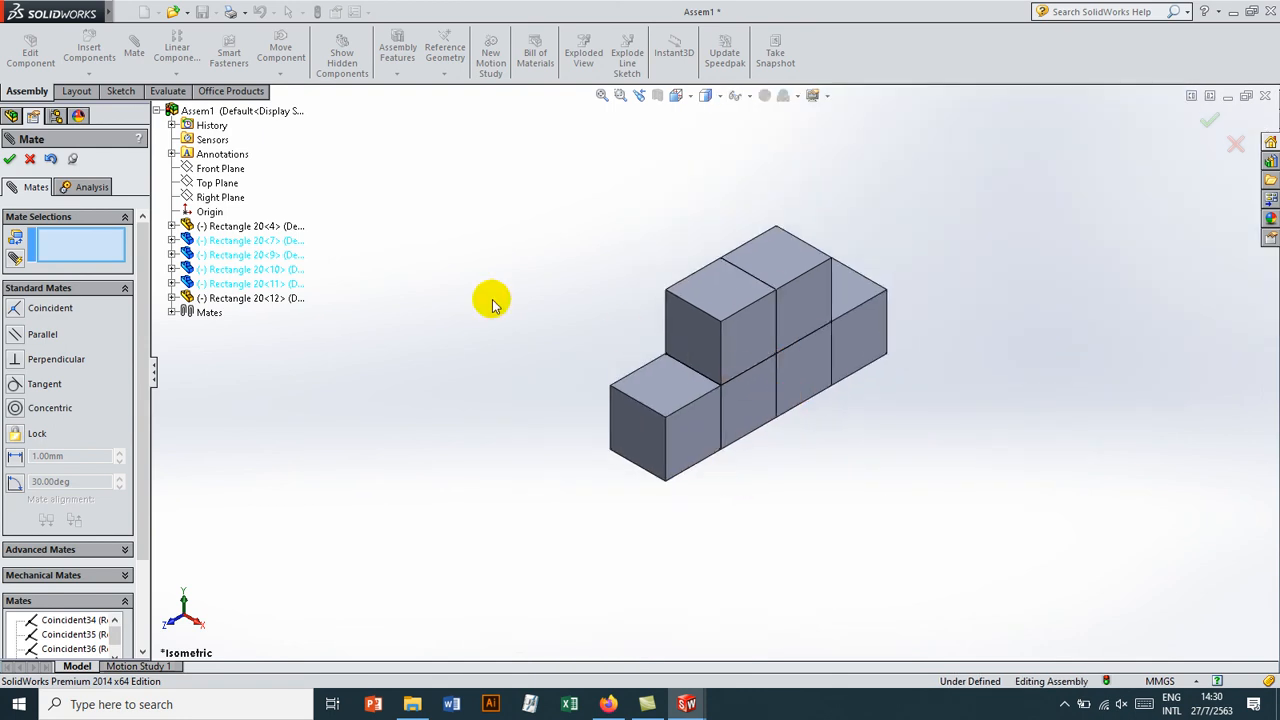
pyautogui.click(9, 159)
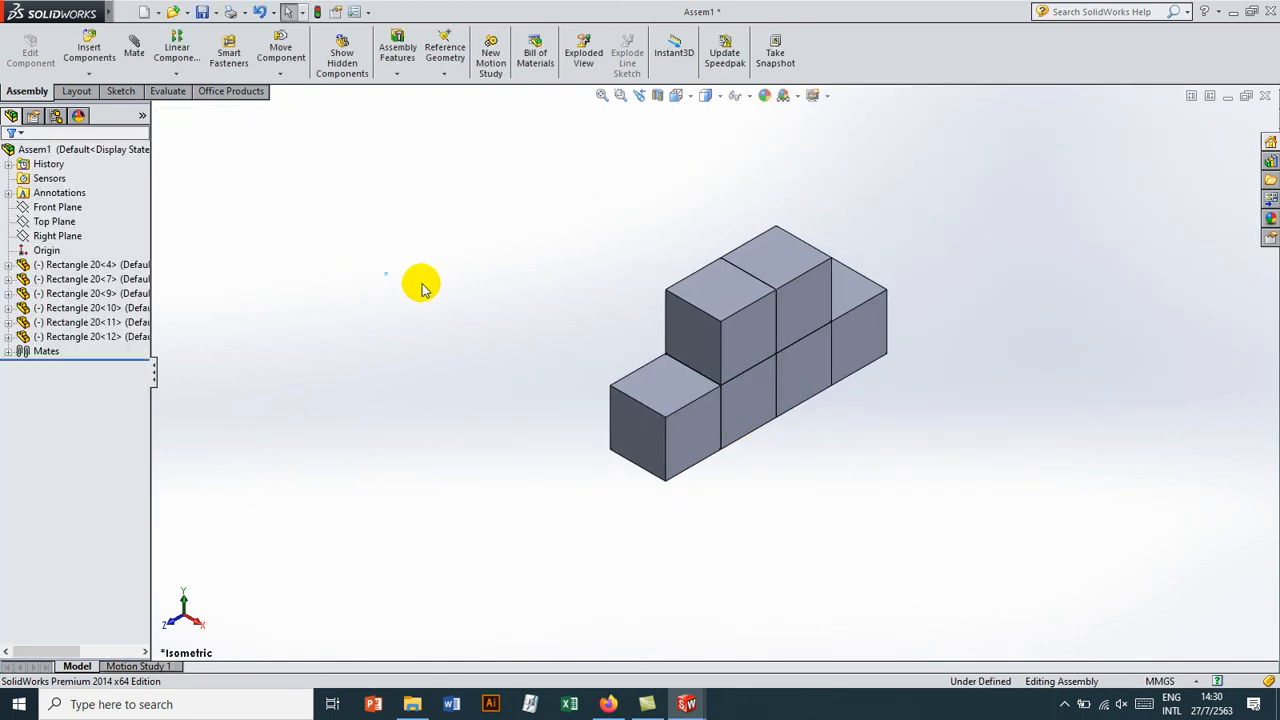
# Step: Copy an upper-tier cube three times and place the copies loose above and behind the row
pyautogui.click(808, 305)
pyautogui.moveTo(808, 305); pyautogui.dragTo(1123, 168)
pyautogui.click(1005, 388)
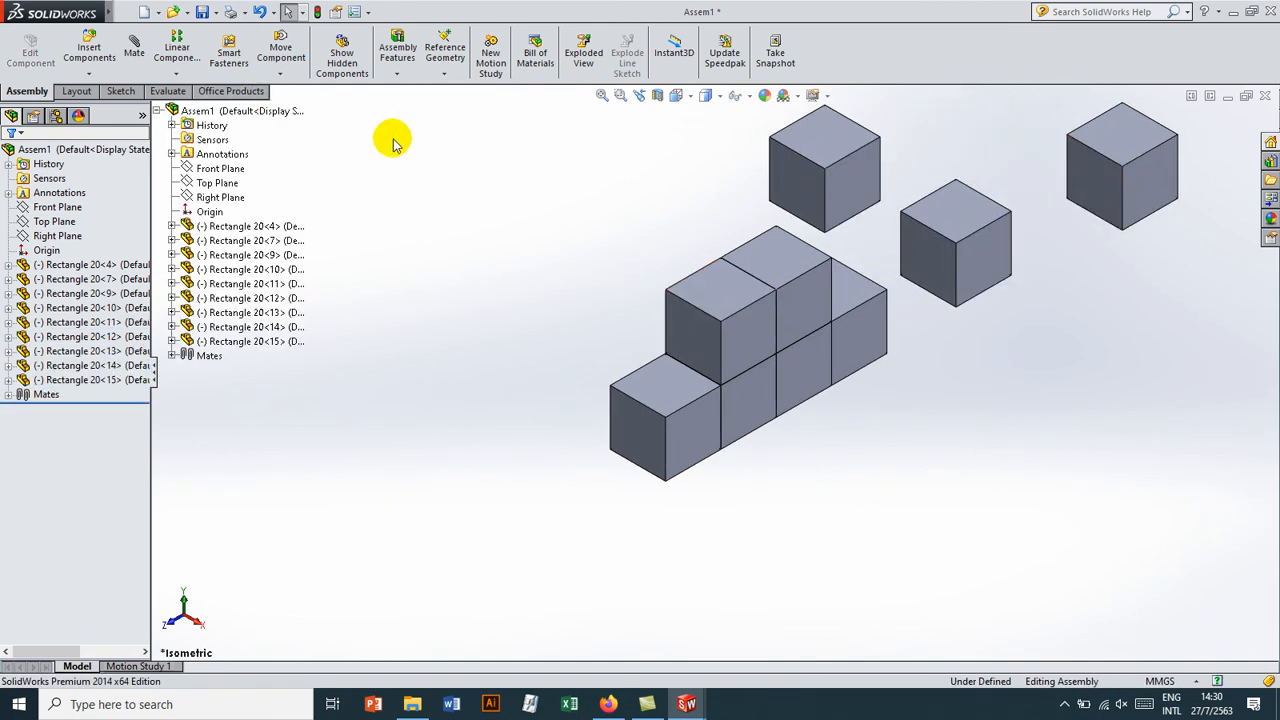
# Step: Mate the bottom face of Rectangle 20<14> onto the rear lower cube and its outer side face flush with Rectangle 20<11>'s
pyautogui.click(133, 50)
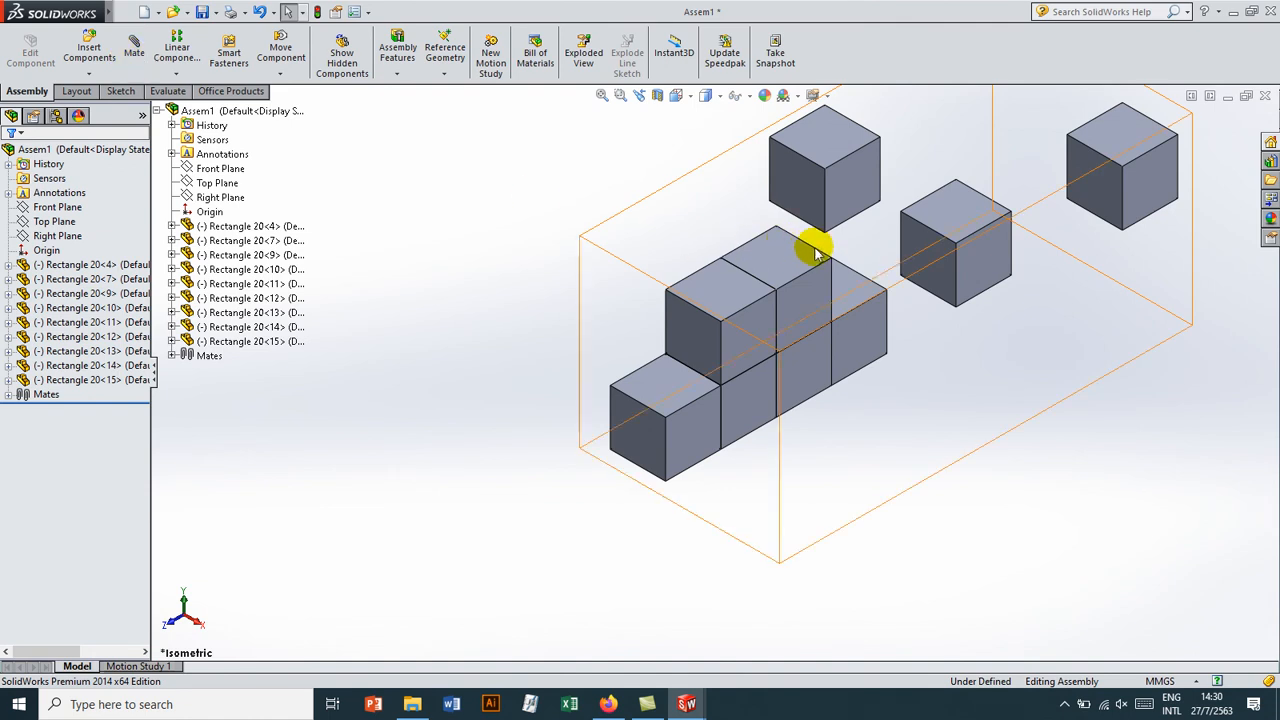
pyautogui.click(836, 317)
pyautogui.moveTo(848, 300); pyautogui.dragTo(842, 228, button='middle')
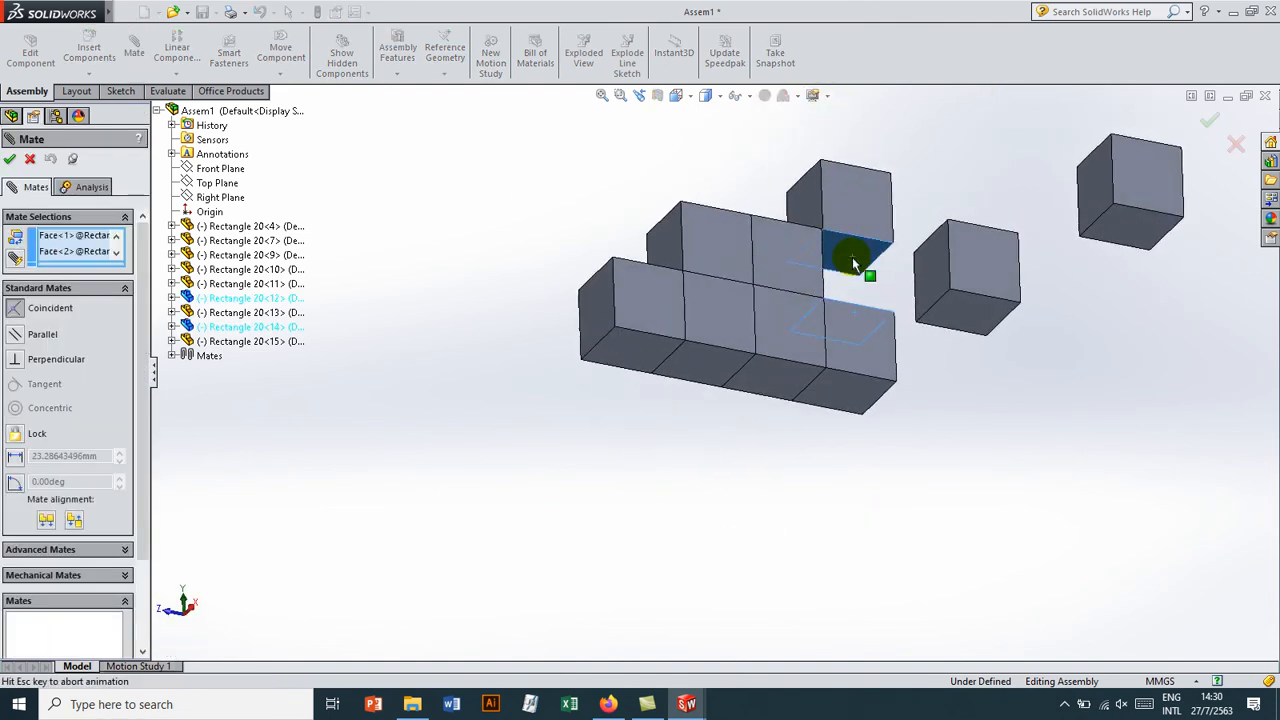
pyautogui.click(852, 257)
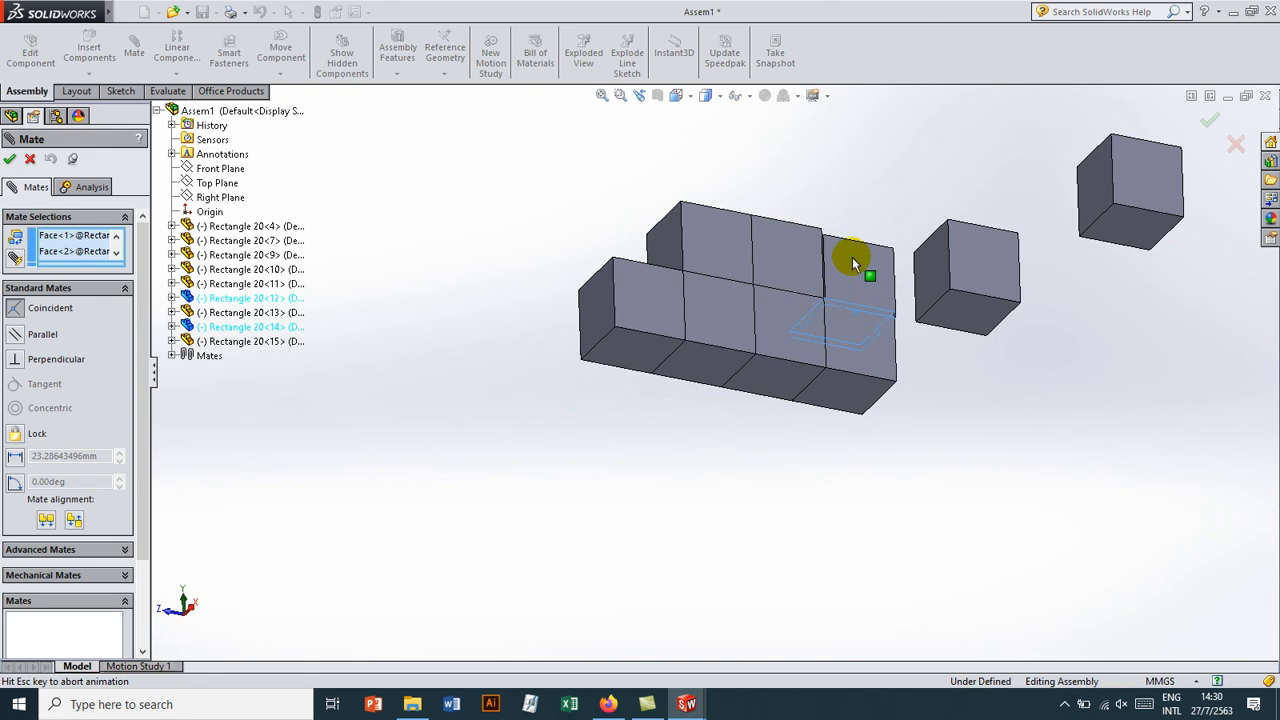
pyautogui.click(790, 260)
pyautogui.rightClick(790, 260)
pyautogui.scroll(-3, 812, 270)
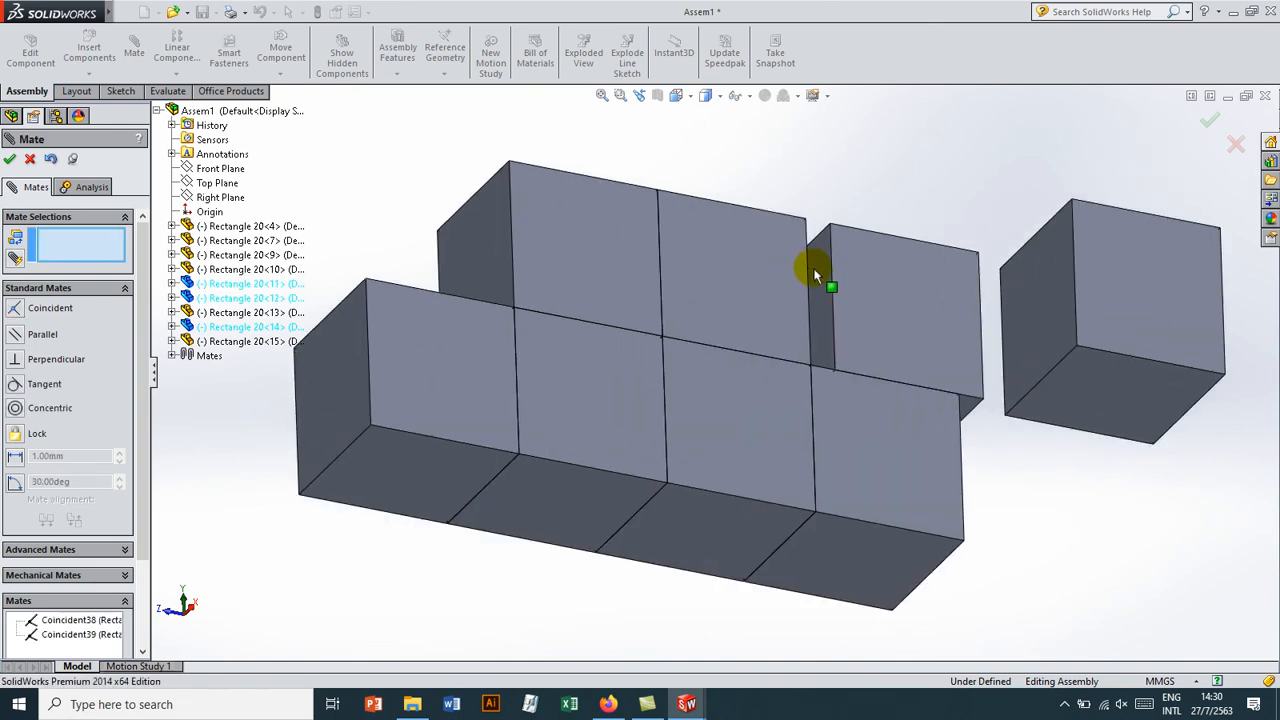
# Step: Close the gap behind Rectangle 20<11> with a coincident mate between the facing end faces of Rectangle 20<14> and Rectangle 20<11>
pyautogui.click(816, 288)
pyautogui.moveTo(814, 286)
pyautogui.mouseDown(button='middle')
pyautogui.moveTo(760, 294)
pyautogui.moveTo(795, 291)
pyautogui.mouseUp(button='middle')
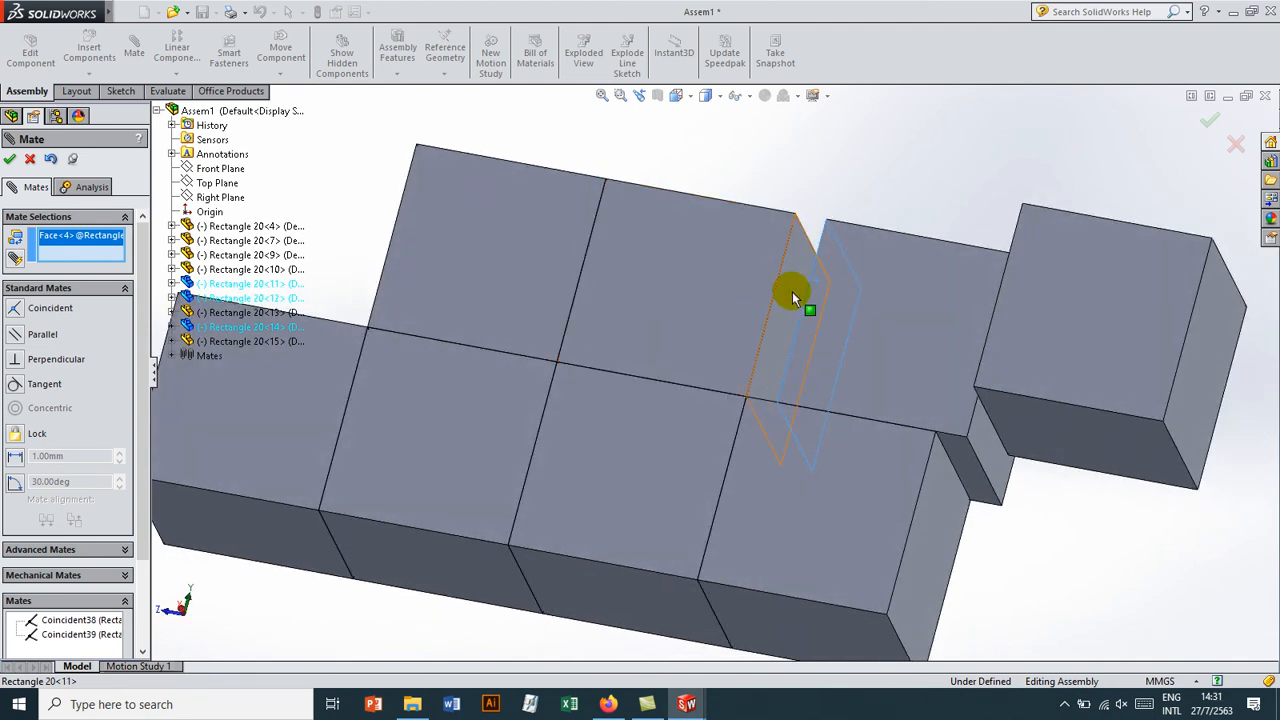
pyautogui.click(792, 291)
pyautogui.press('Return')
# Step: Mate the bottom edge of Rectangle 20<13> to the second tier's top and its rear end face flush with Rectangle 20<14>'s
pyautogui.moveTo(838, 331); pyautogui.dragTo(903, 291, button='middle')
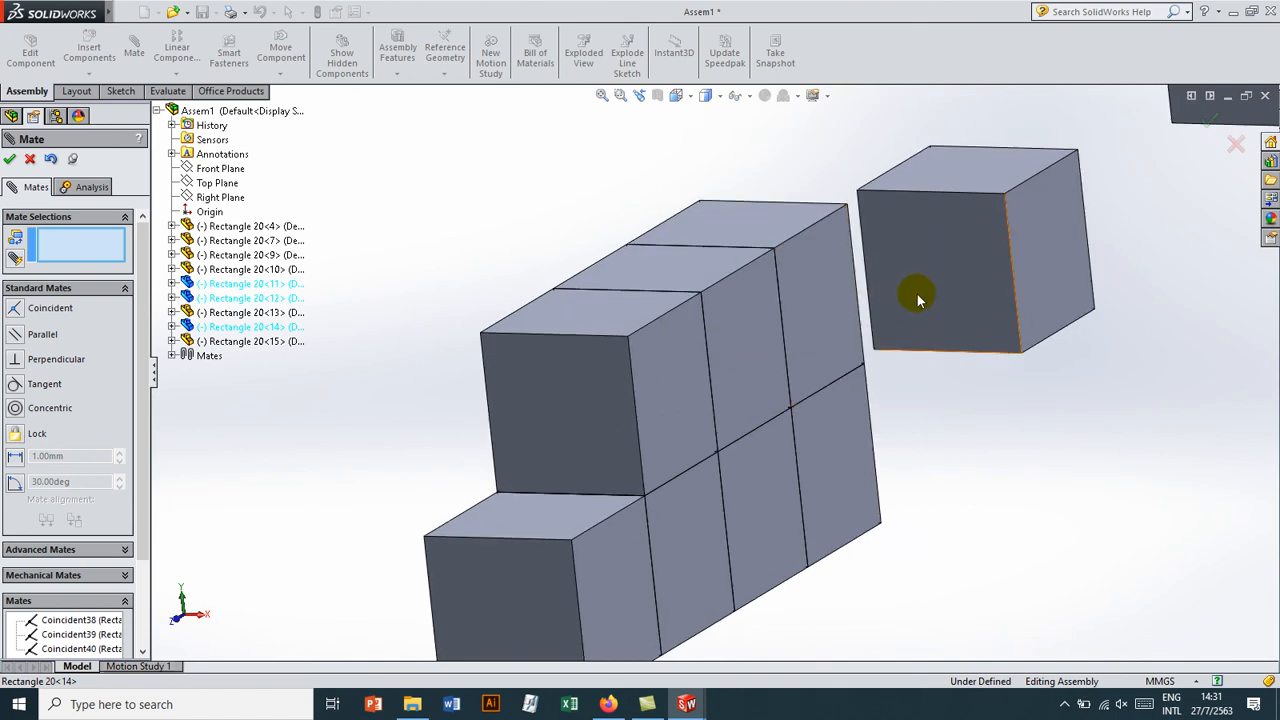
pyautogui.click(928, 352)
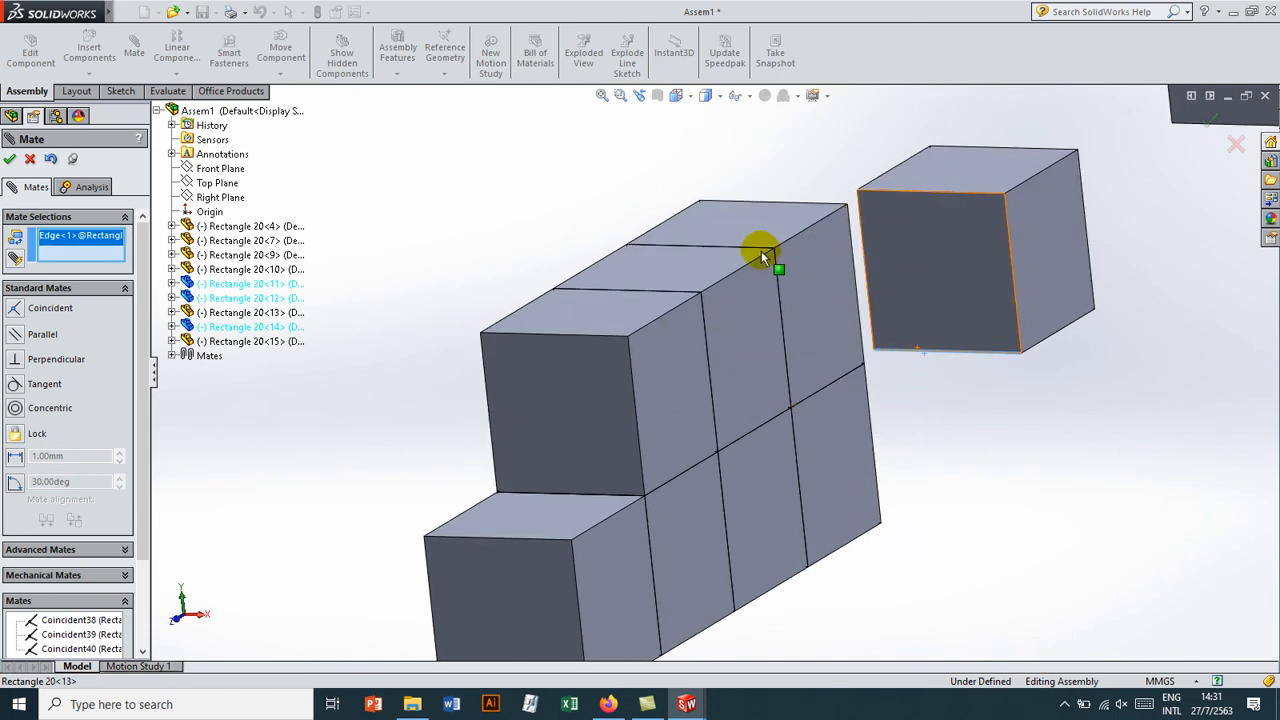
pyautogui.click(757, 252)
pyautogui.rightClick(757, 252)
pyautogui.moveTo(802, 268); pyautogui.dragTo(1020, 293, button='middle')
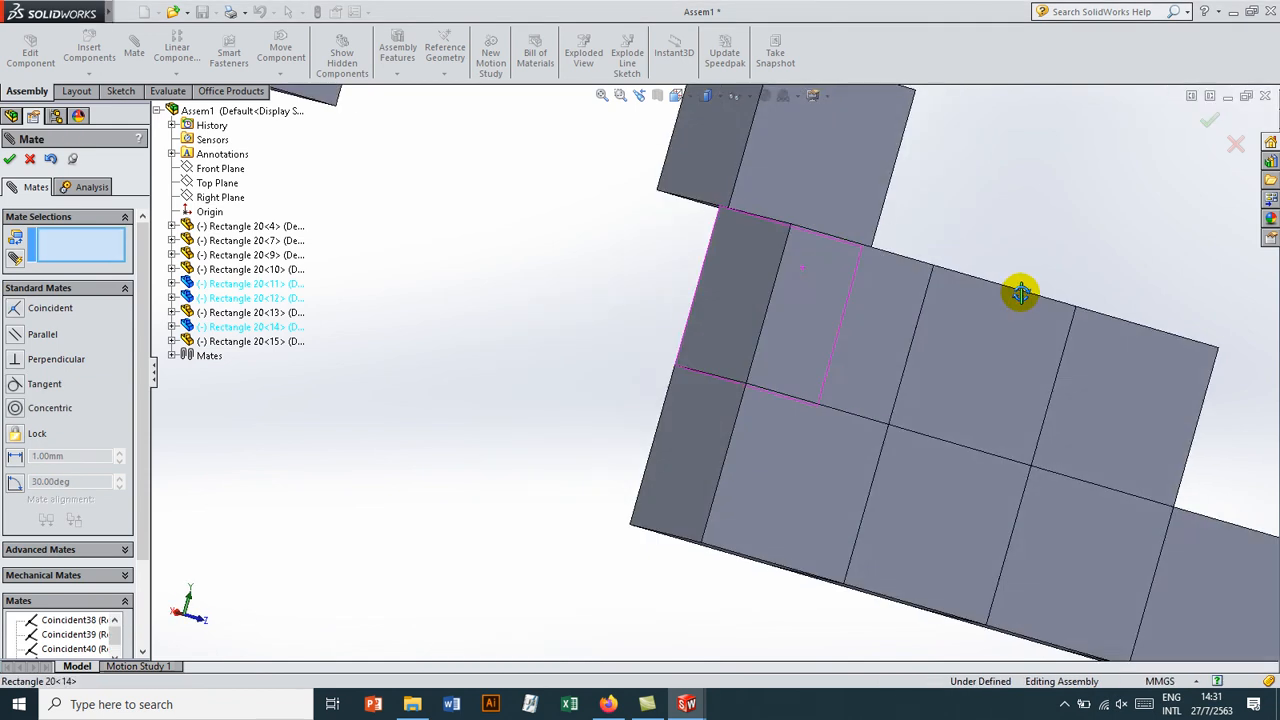
pyautogui.click(718, 135)
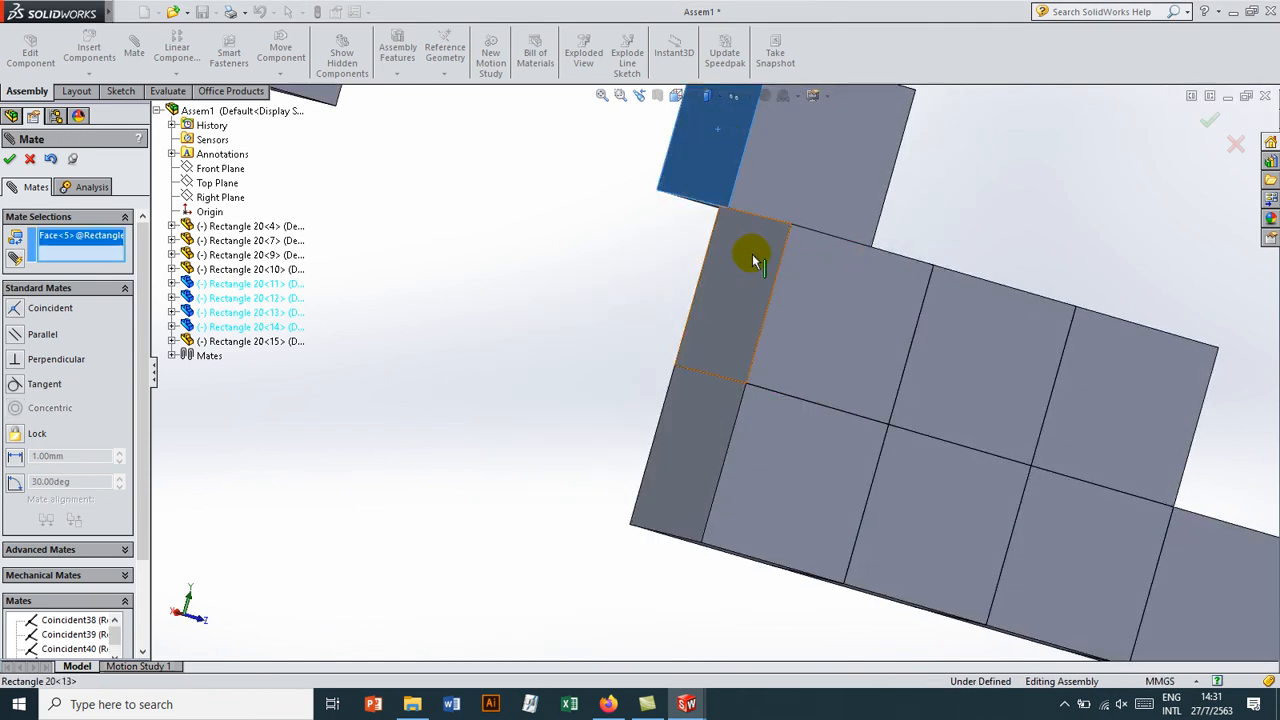
pyautogui.click(752, 254)
pyautogui.rightClick(757, 258)
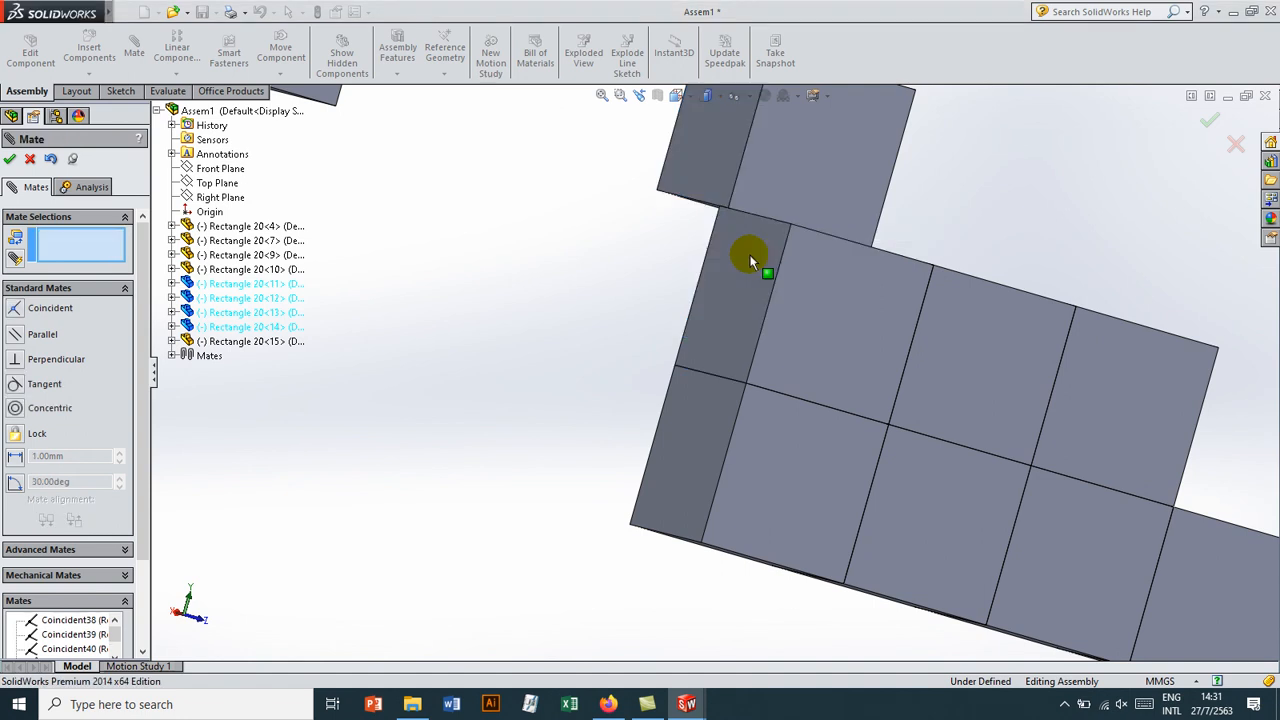
# Step: Add a coincident mate making the outer side face of Rectangle 20<13> flush with that of Rectangle 20<14>
pyautogui.moveTo(694, 271); pyautogui.dragTo(630, 287, button='middle')
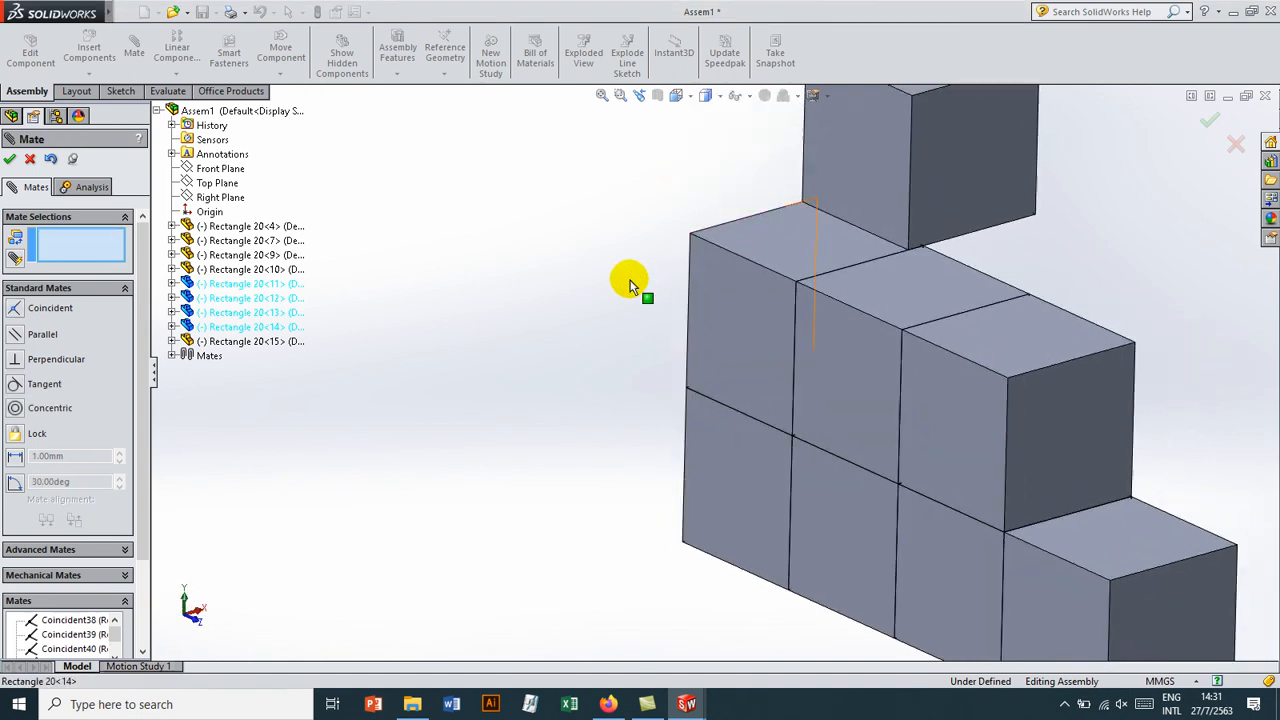
pyautogui.click(838, 185)
pyautogui.click(745, 303)
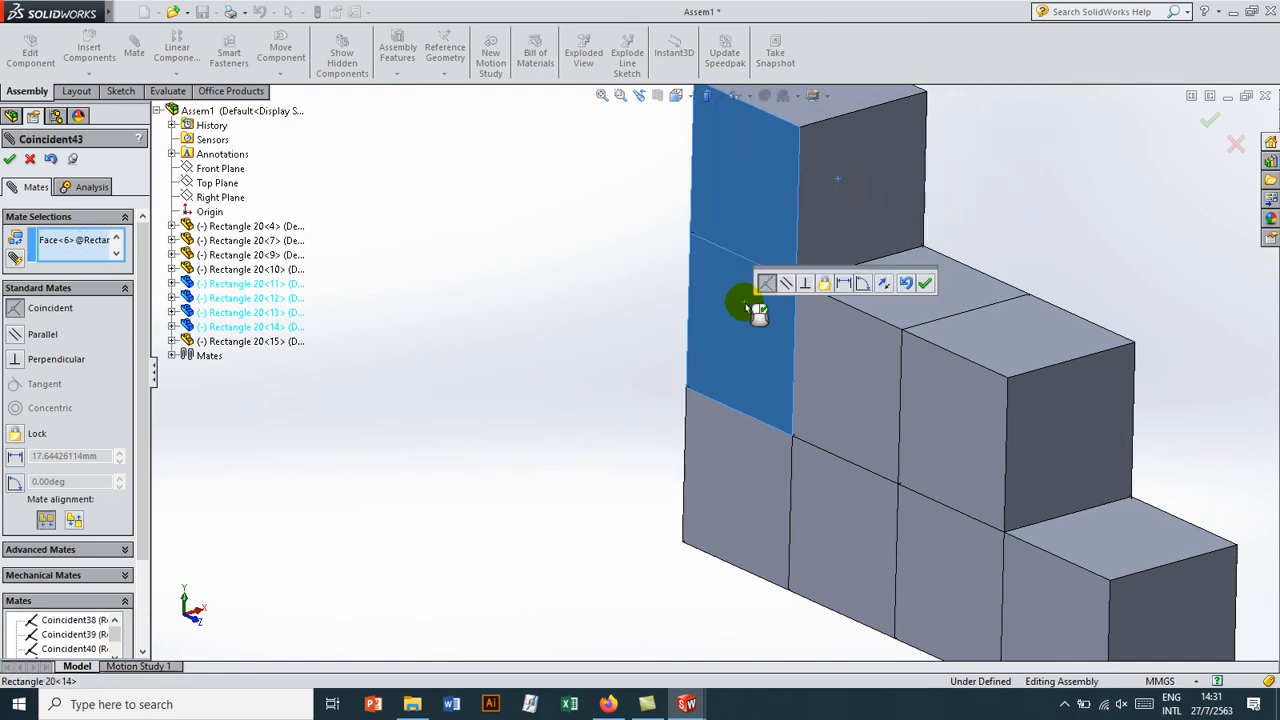
pyautogui.rightClick(745, 303)
pyautogui.scroll(4, 700, 318)
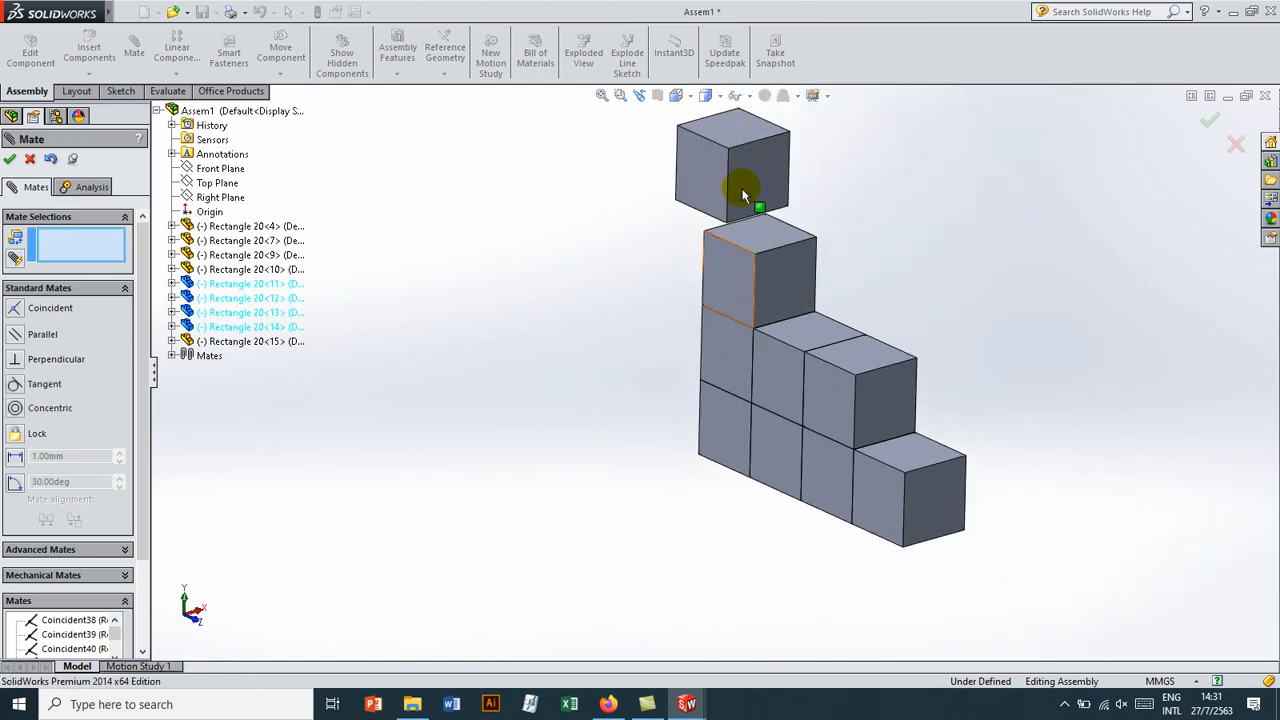
# Step: Mate Rectangle 20<15>'s front end face to the front top edge of Rectangle 20<11> and make their outer side faces coincident
pyautogui.click(744, 195)
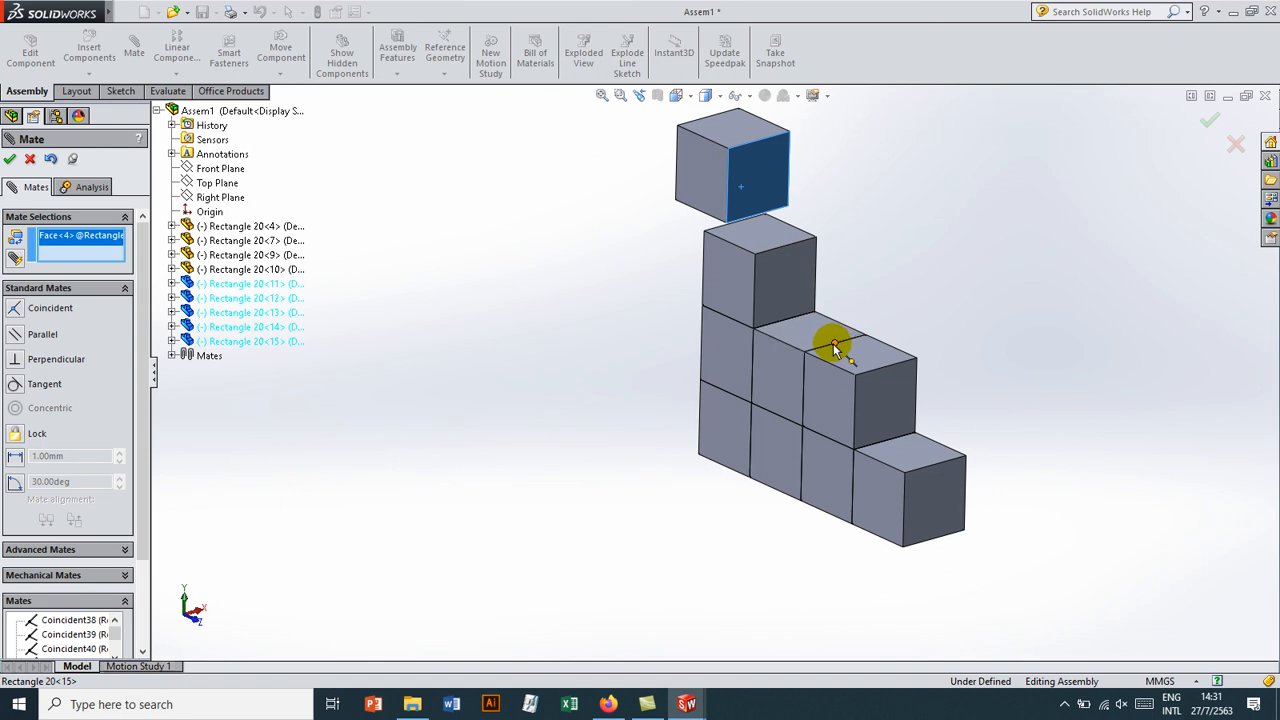
pyautogui.click(828, 348)
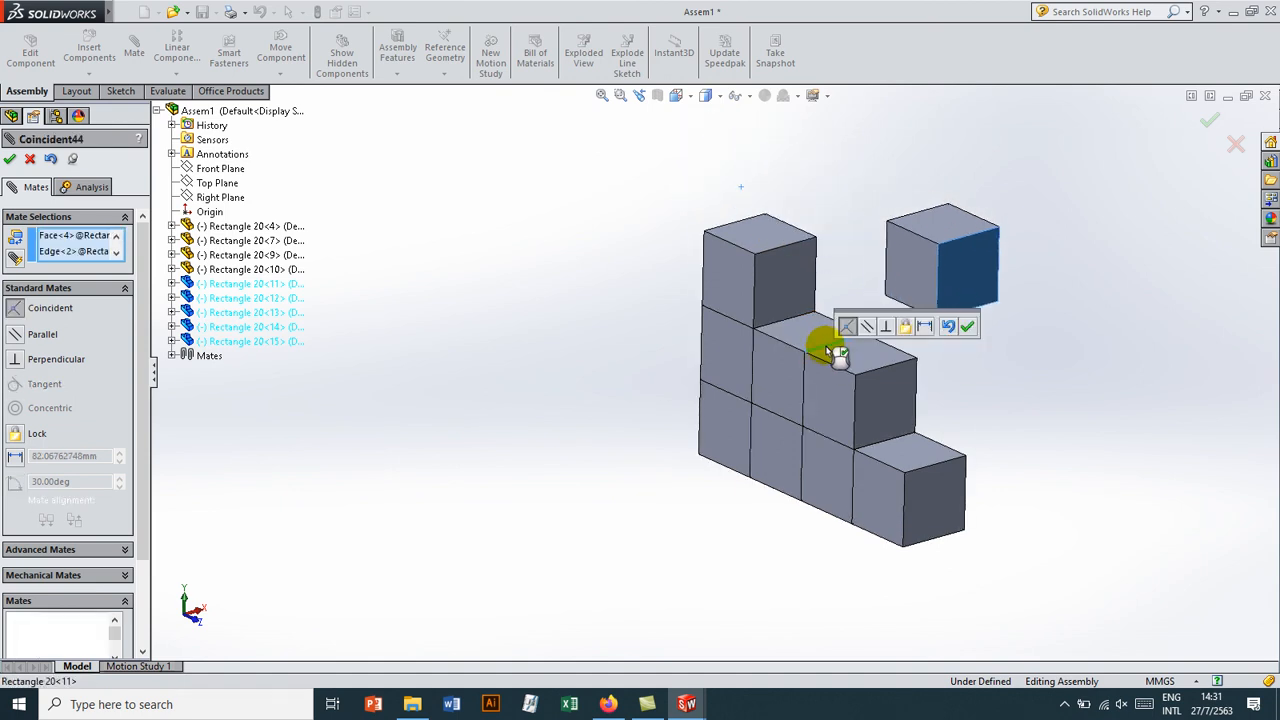
pyautogui.click(970, 333)
pyautogui.click(914, 282)
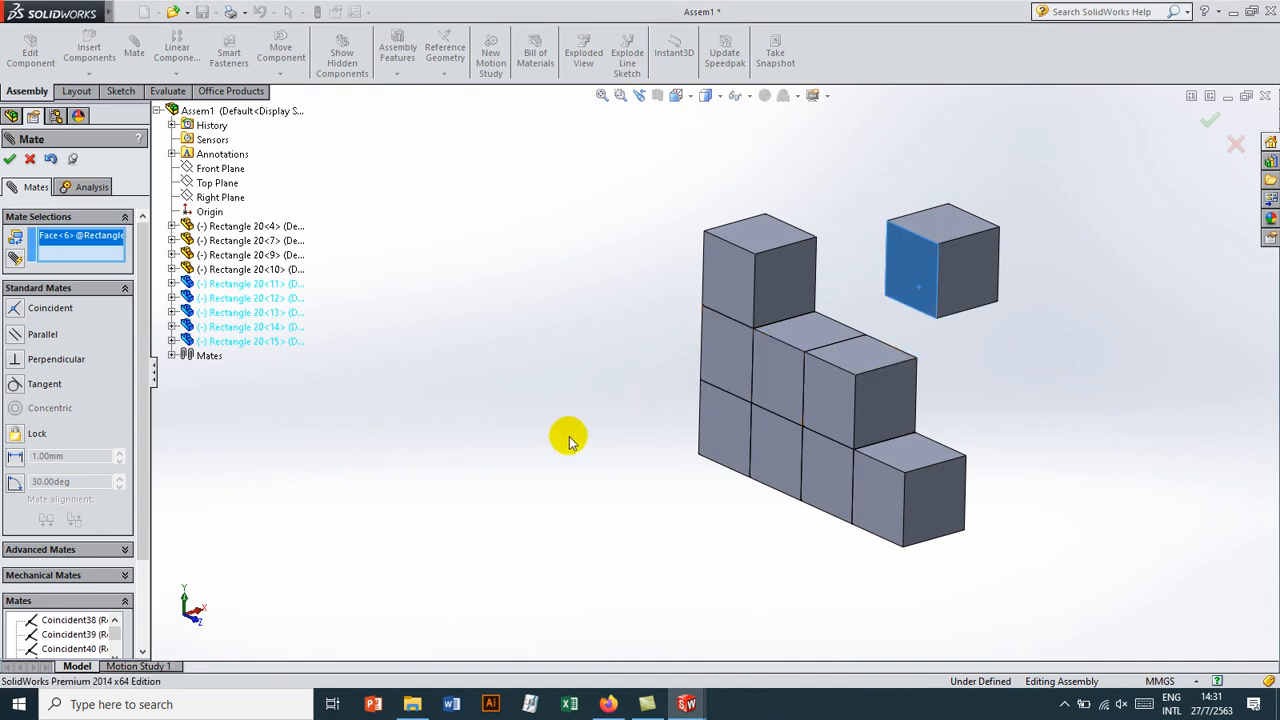
pyautogui.click(780, 370)
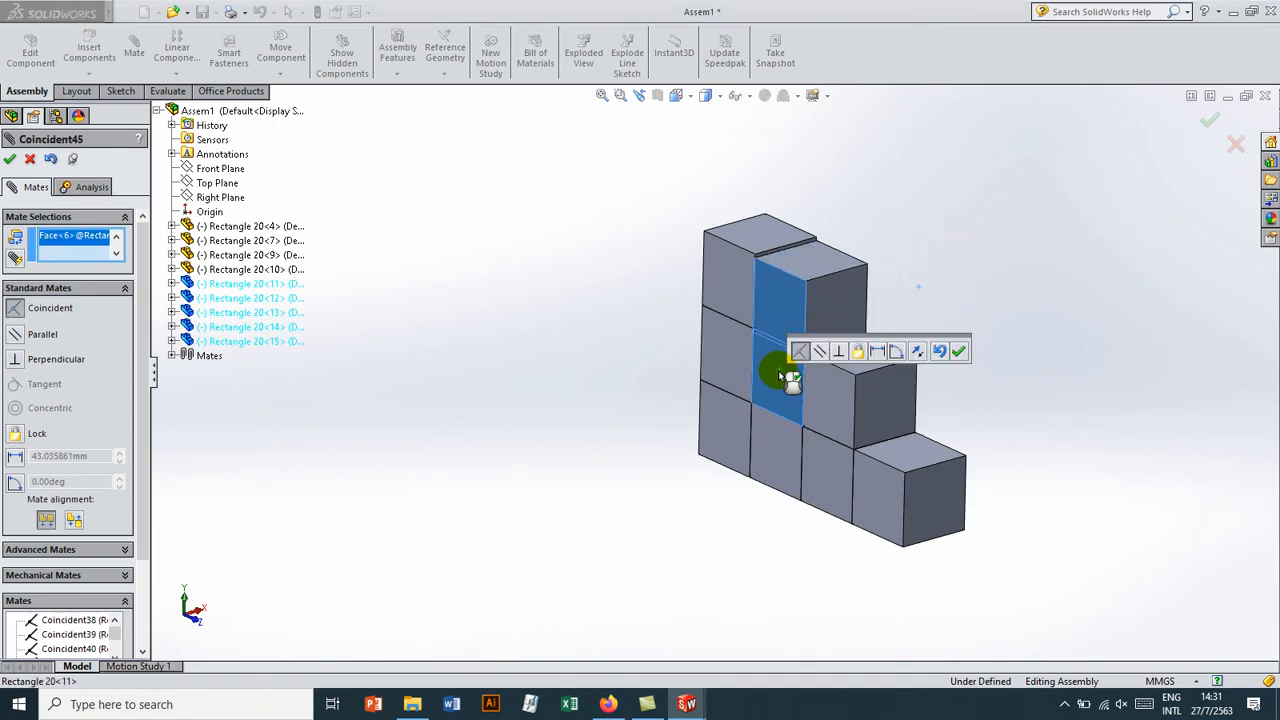
pyautogui.press('Return')
# Step: Move Rectangle 20<15> clear of the stack and mate its bottom face onto the top of the second tier
pyautogui.moveTo(779, 285); pyautogui.dragTo(843, 198)
pyautogui.click(866, 317)
pyautogui.moveTo(749, 286); pyautogui.dragTo(836, 283, button='middle')
pyautogui.click(865, 286)
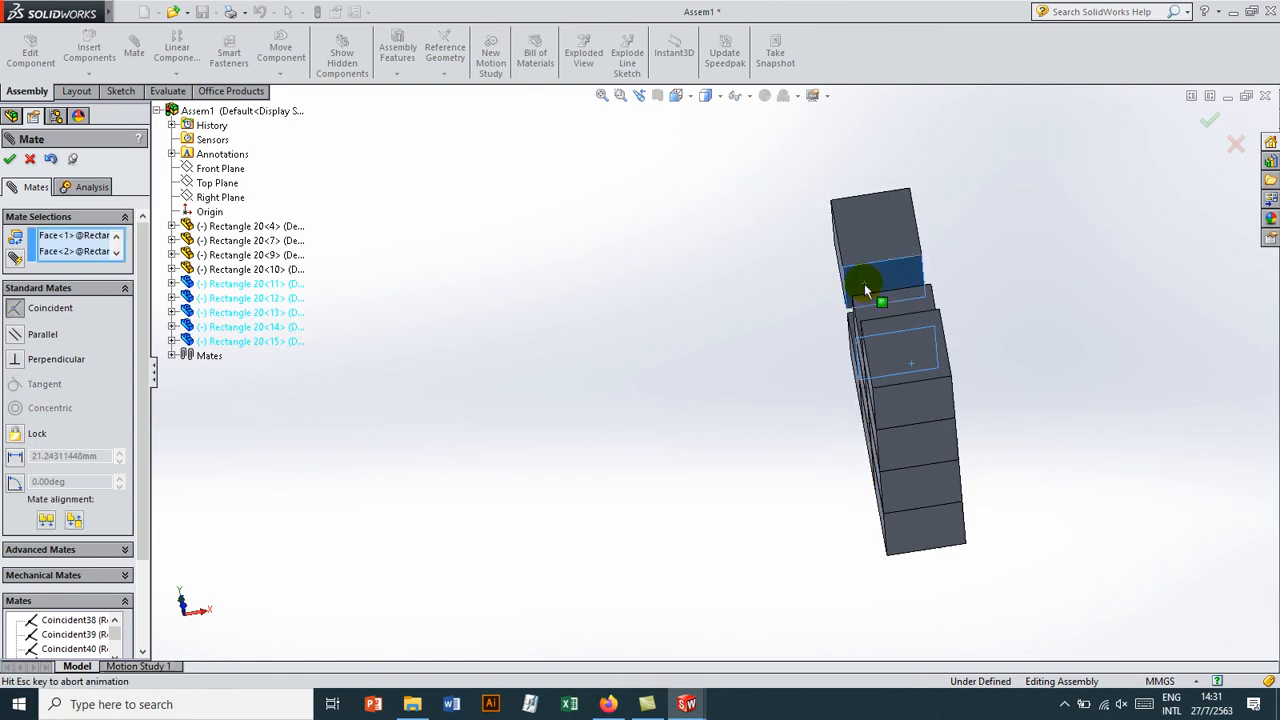
pyautogui.press('Return')
# Step: Finish mating and copy the rear third-tier cube, placing the copy loose away from the stack
pyautogui.moveTo(752, 404); pyautogui.dragTo(790, 420, button='middle')
pyautogui.click(891, 248)
pyautogui.press('Escape')
pyautogui.keyDown('ctrl'); pyautogui.moveTo(910, 268); pyautogui.dragTo(783, 189); pyautogui.keyUp('ctrl')
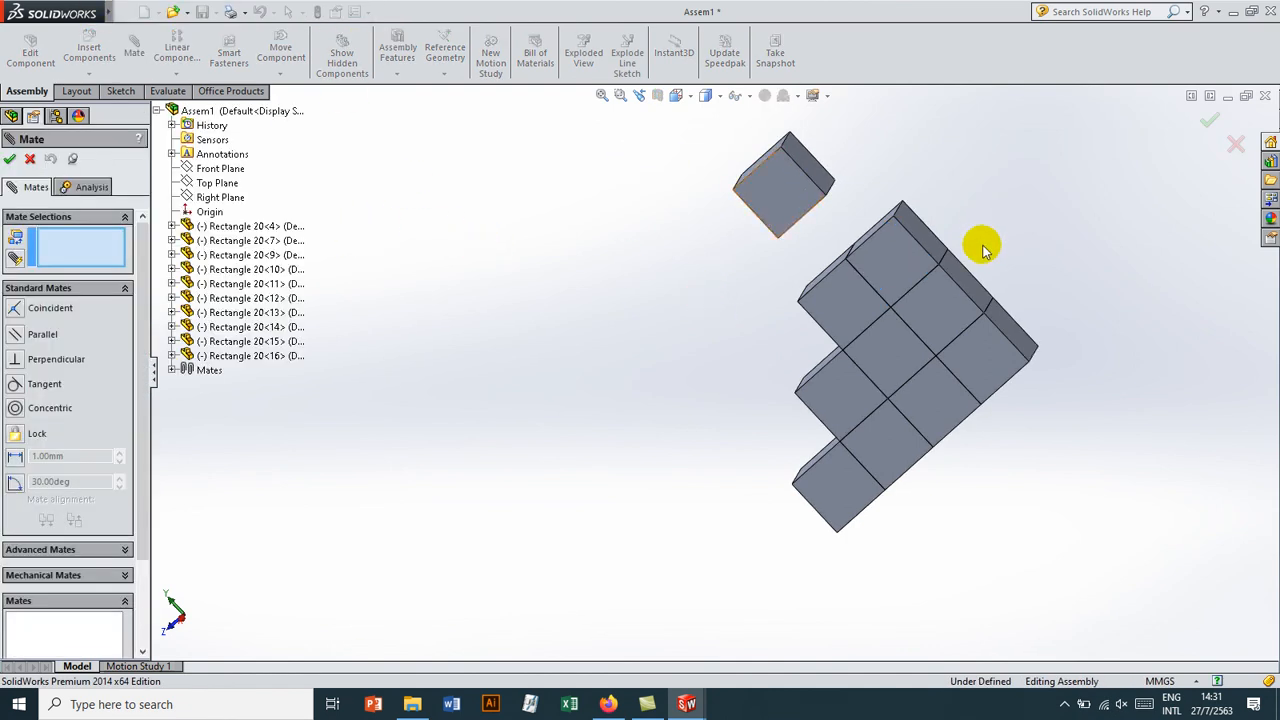
# Step: Mate the rear end face and an outer side face of Rectangle 20<16> flush with those of Rectangle 20<13>
pyautogui.scroll(-5, 970, 228)
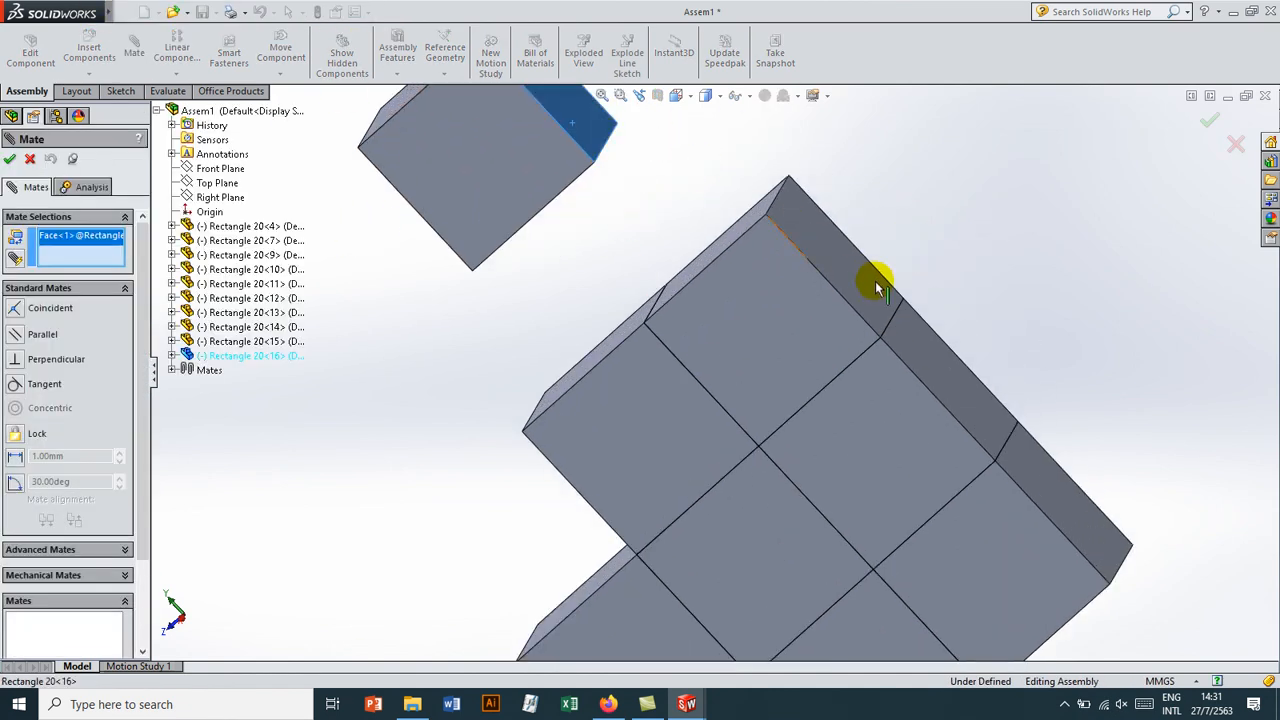
pyautogui.click(859, 273)
pyautogui.press('Return')
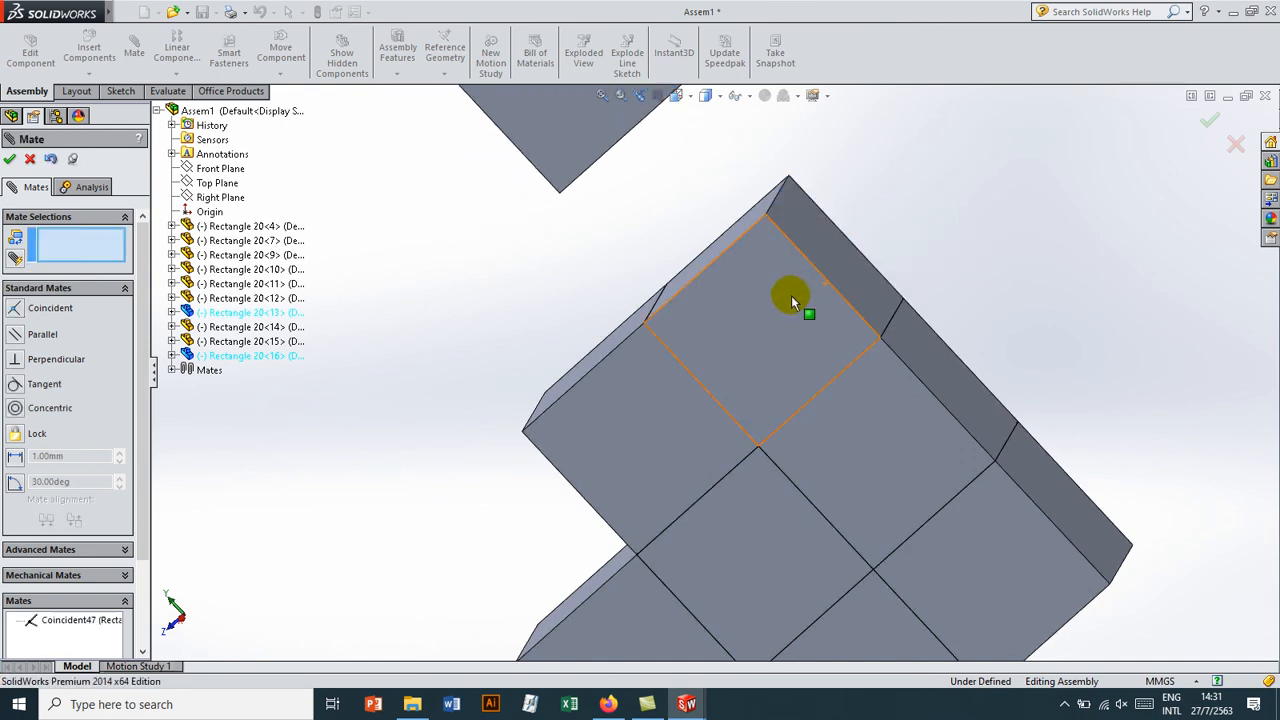
pyautogui.moveTo(895, 301); pyautogui.dragTo(711, 270, button='middle')
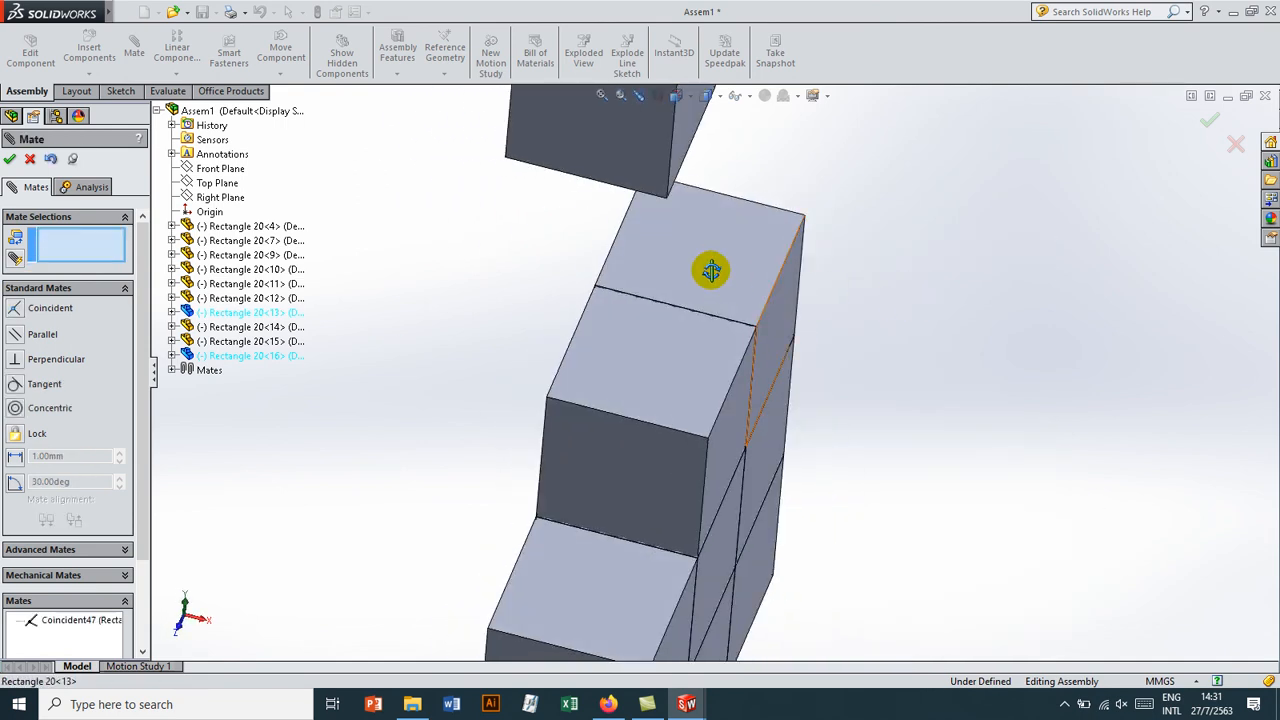
pyautogui.click(776, 323)
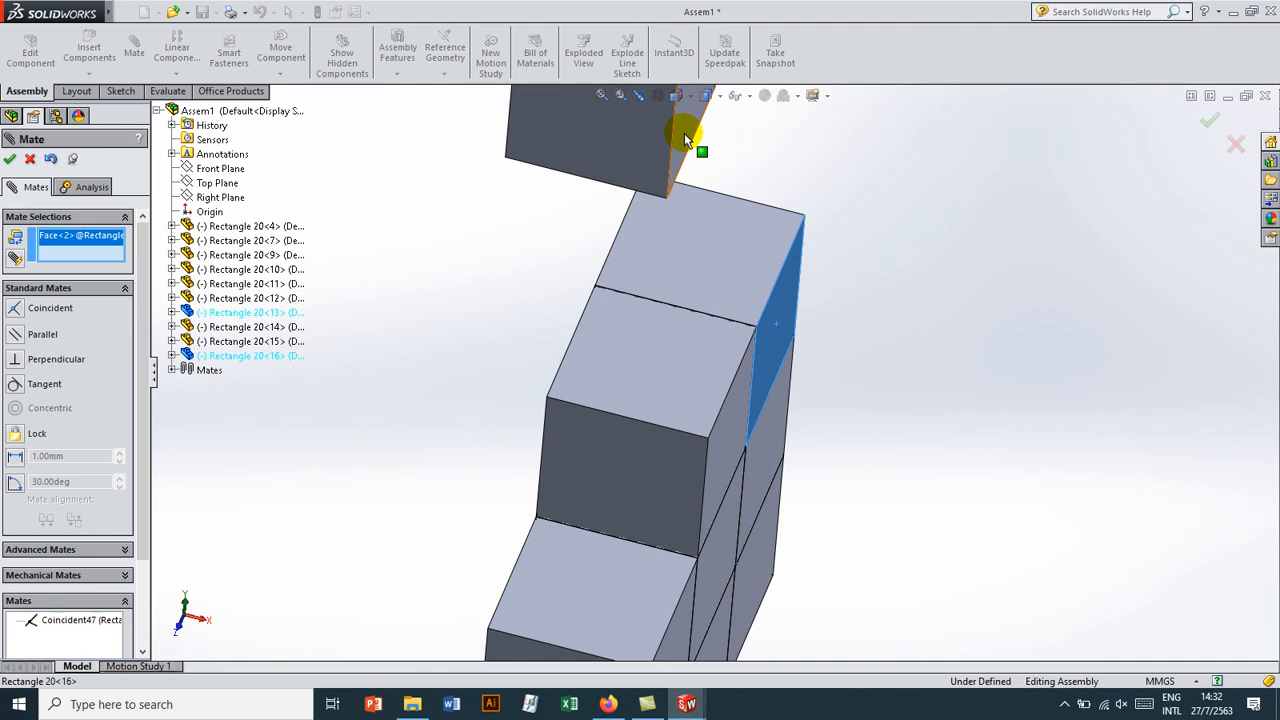
pyautogui.click(684, 133)
pyautogui.press('Return')
# Step: Mate the bottom face of Rectangle 20<16> onto the top face of Rectangle 20<13>
pyautogui.scroll(2, 741, 293)
pyautogui.moveTo(755, 313)
pyautogui.mouseDown(button='middle')
pyautogui.moveTo(954, 240)
pyautogui.moveTo(757, 288)
pyautogui.mouseUp(button='middle')
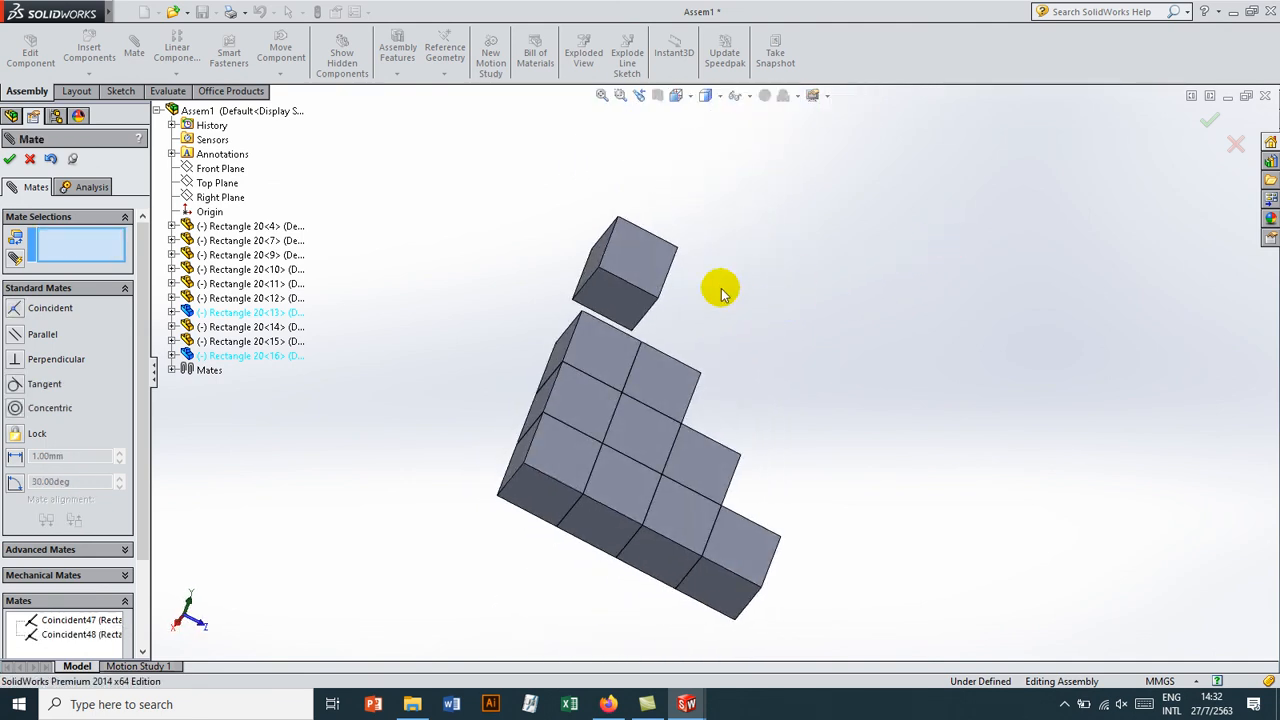
pyautogui.click(630, 318)
pyautogui.moveTo(637, 314); pyautogui.dragTo(573, 376, button='middle')
pyautogui.click(595, 357)
pyautogui.press('Return')
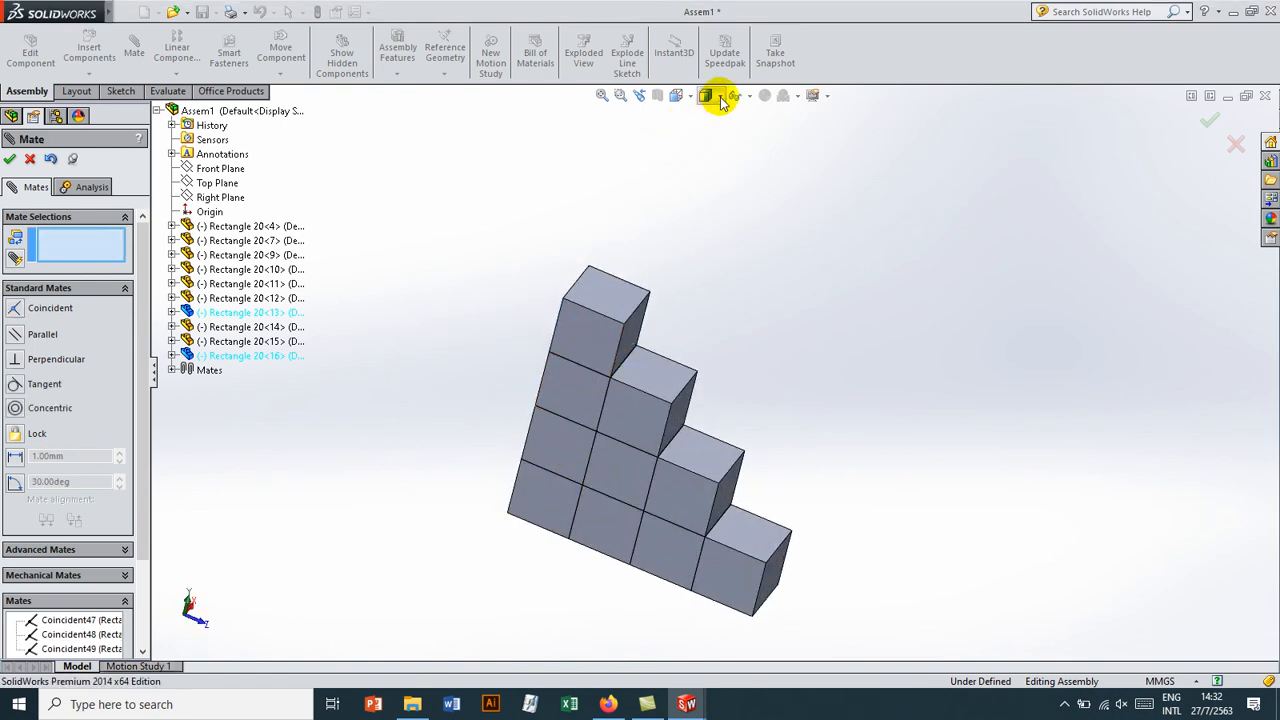
# Step: Show the staircase of cubes in the isometric view and finish mating
pyautogui.click(687, 98)
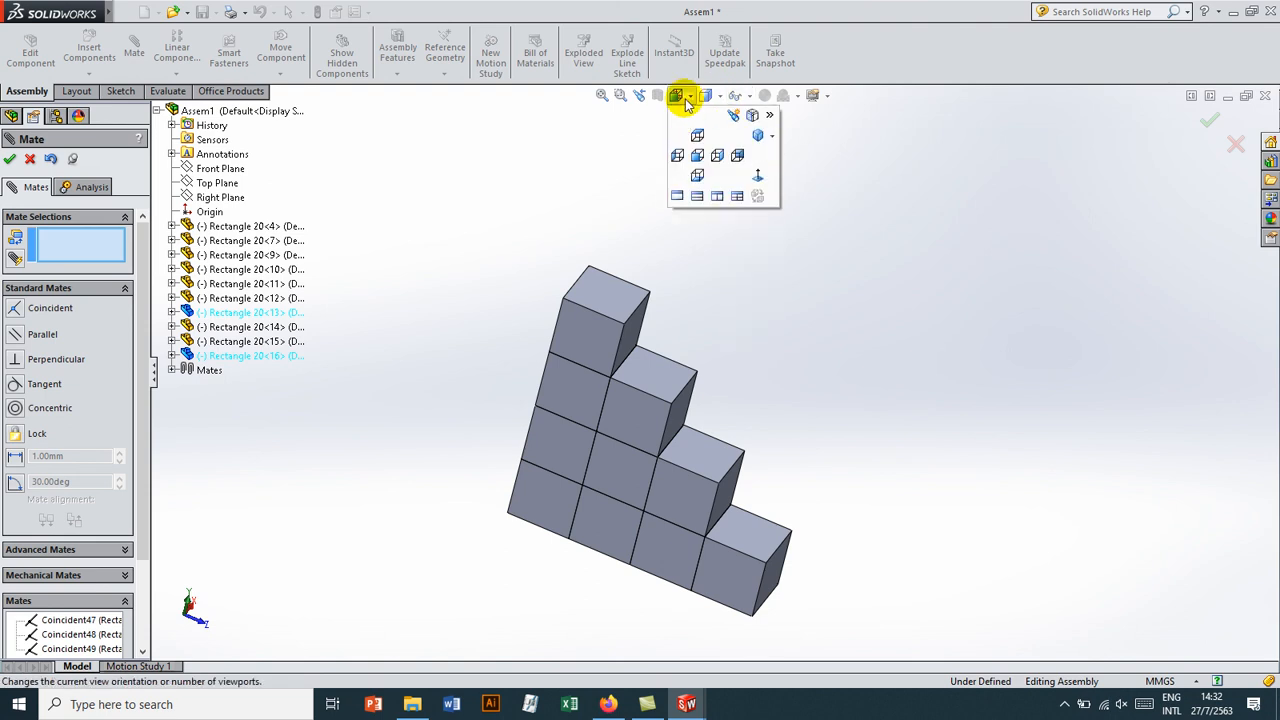
pyautogui.click(758, 138)
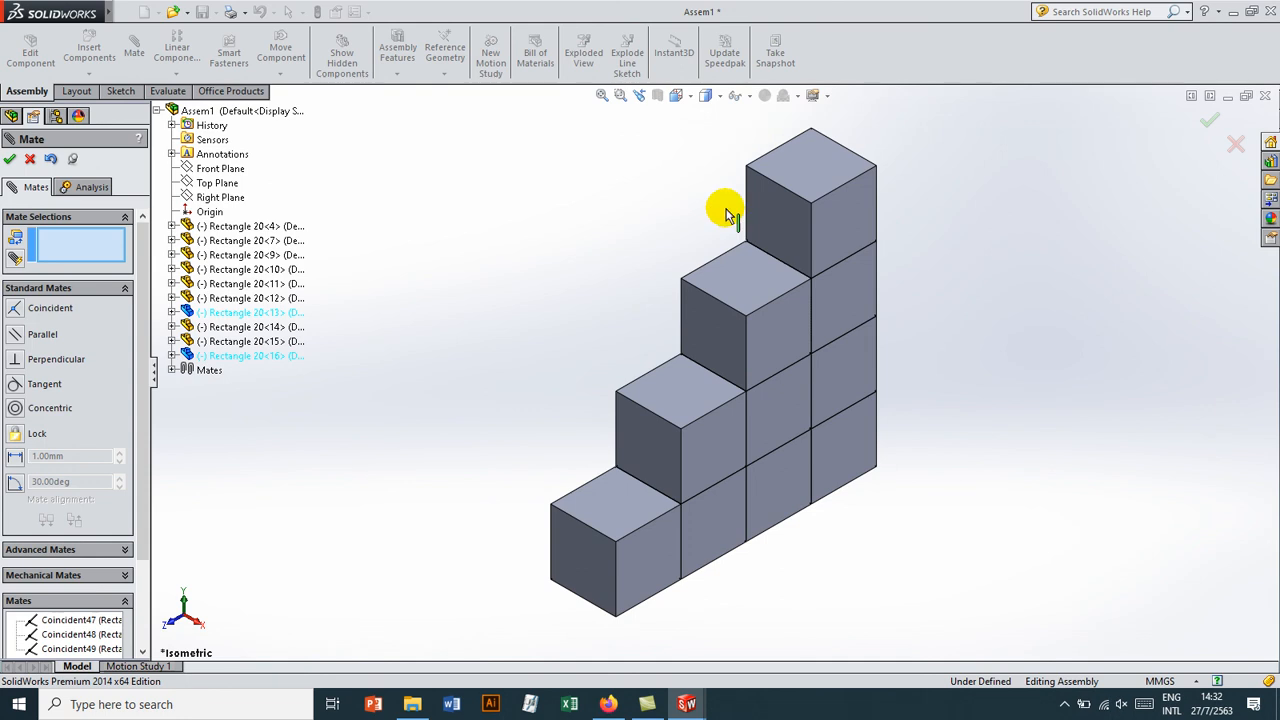
pyautogui.click(8, 160)
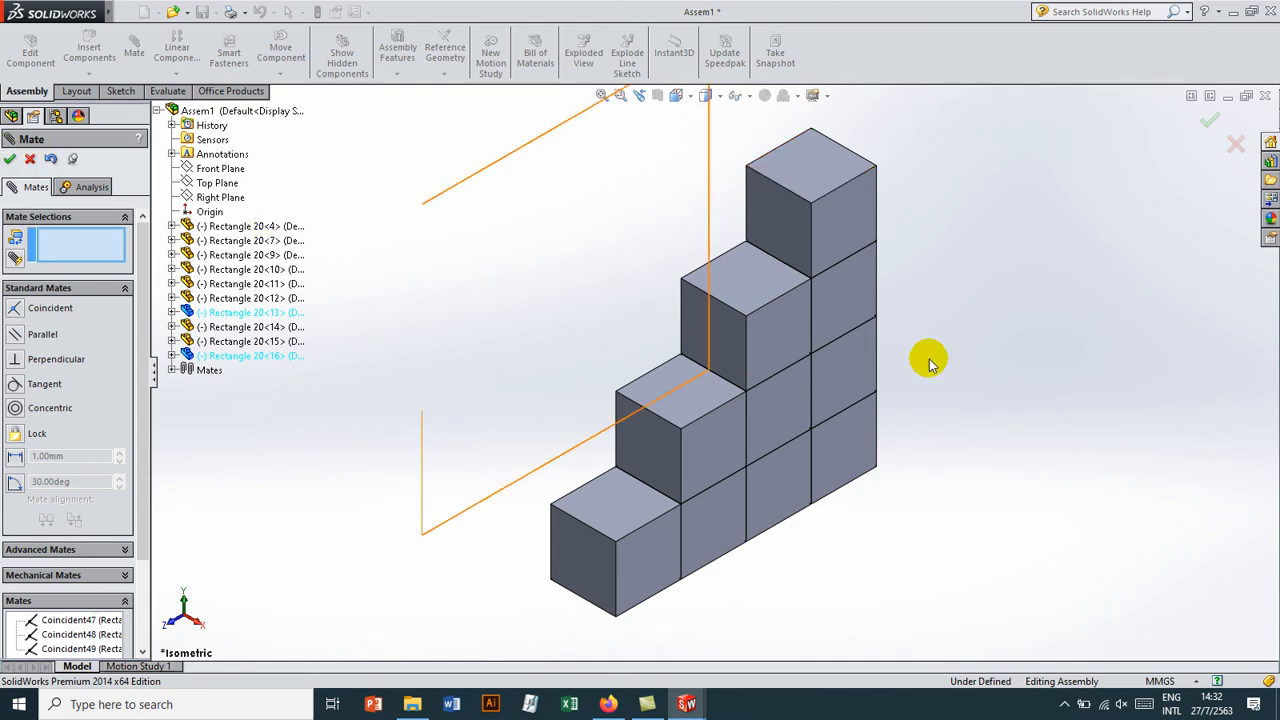
pyautogui.press('Escape')
pyautogui.scroll(2, 977, 372)
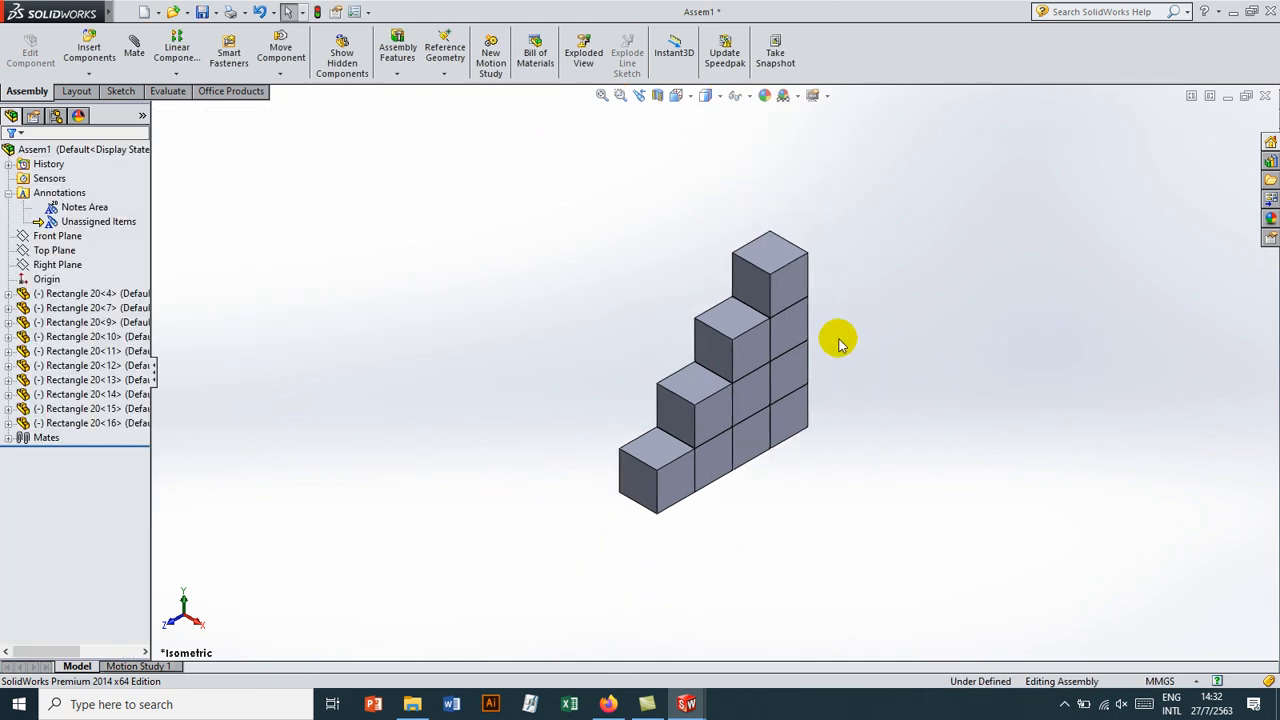
pyautogui.scroll(-2, 830, 345)
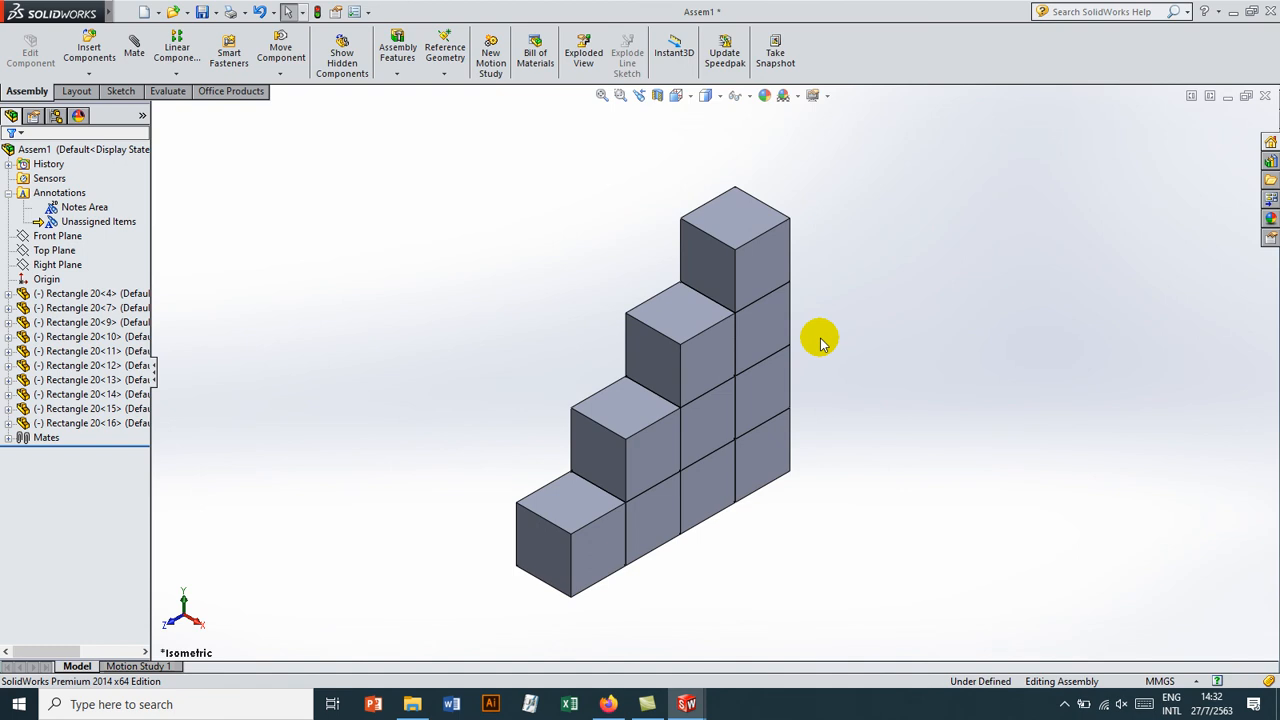